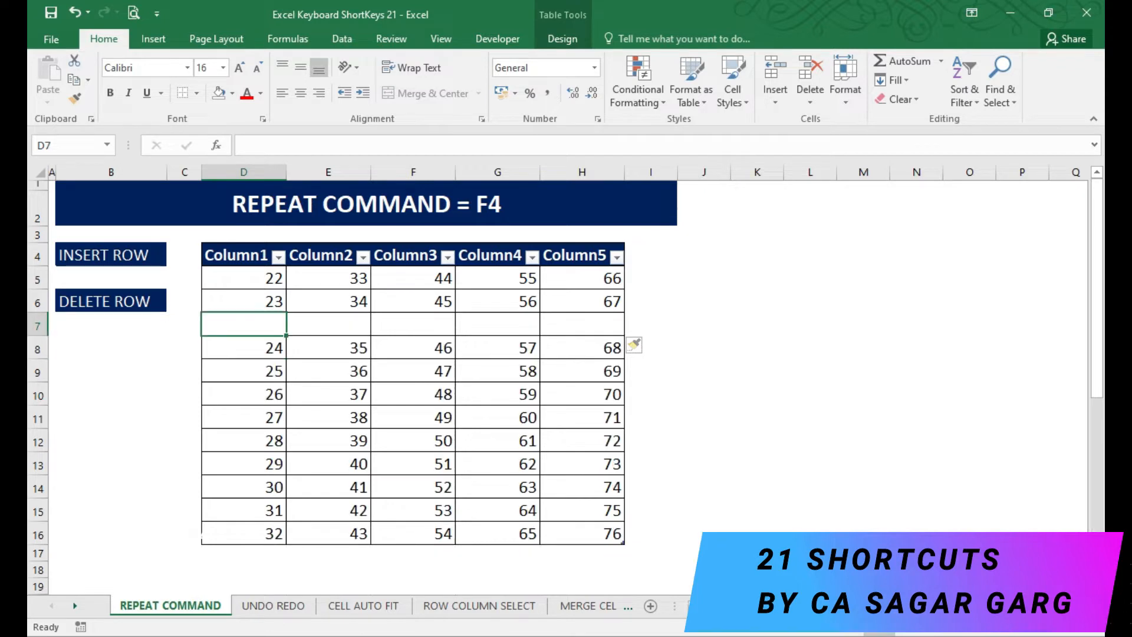
# Step: Select the table row on sheet row 9, starting from cell D9
pyautogui.press('Down')
pyautogui.press('Down')
pyautogui.press('Up')
pyautogui.press('Down')
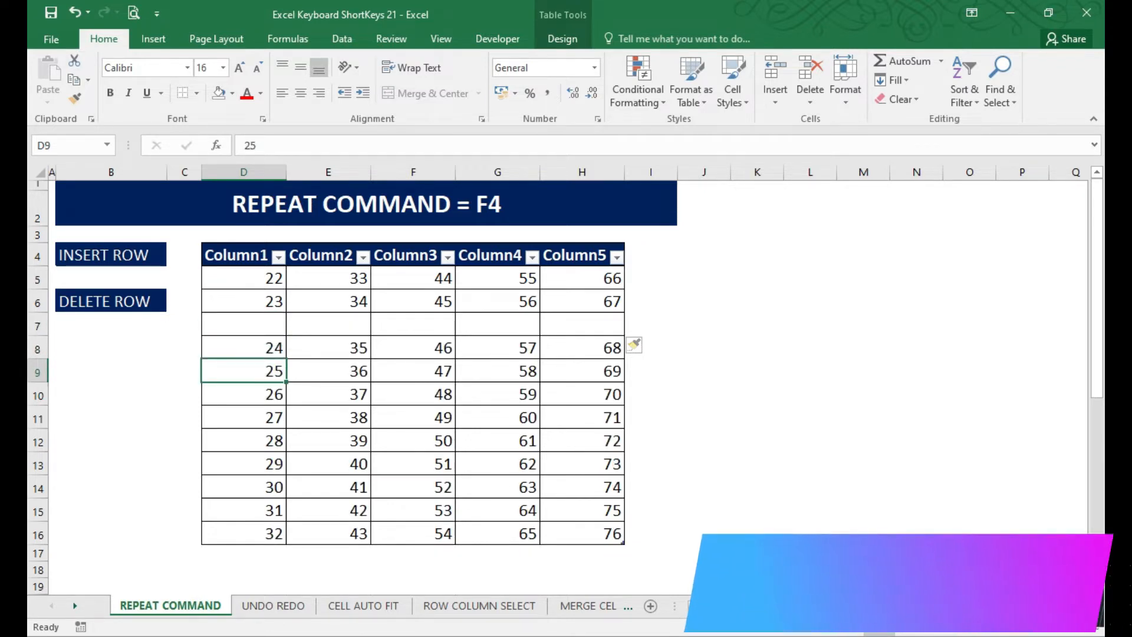
pyautogui.hotkey('shift', 'space')
pyautogui.press('Right')
pyautogui.press('Right')
pyautogui.press('Right')
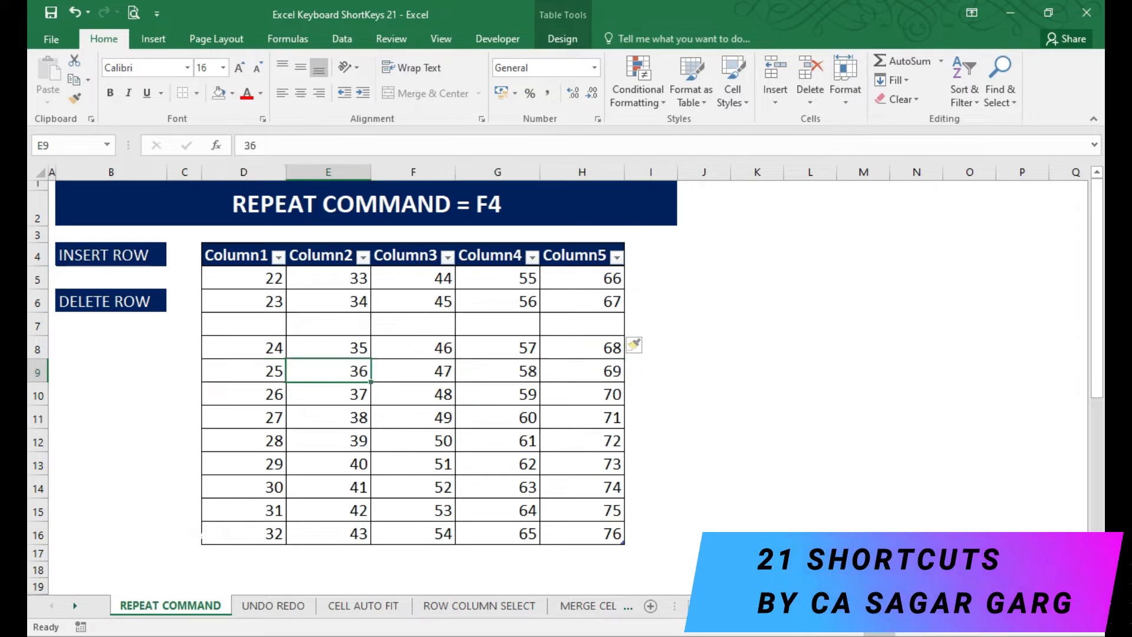
pyautogui.press('Right')
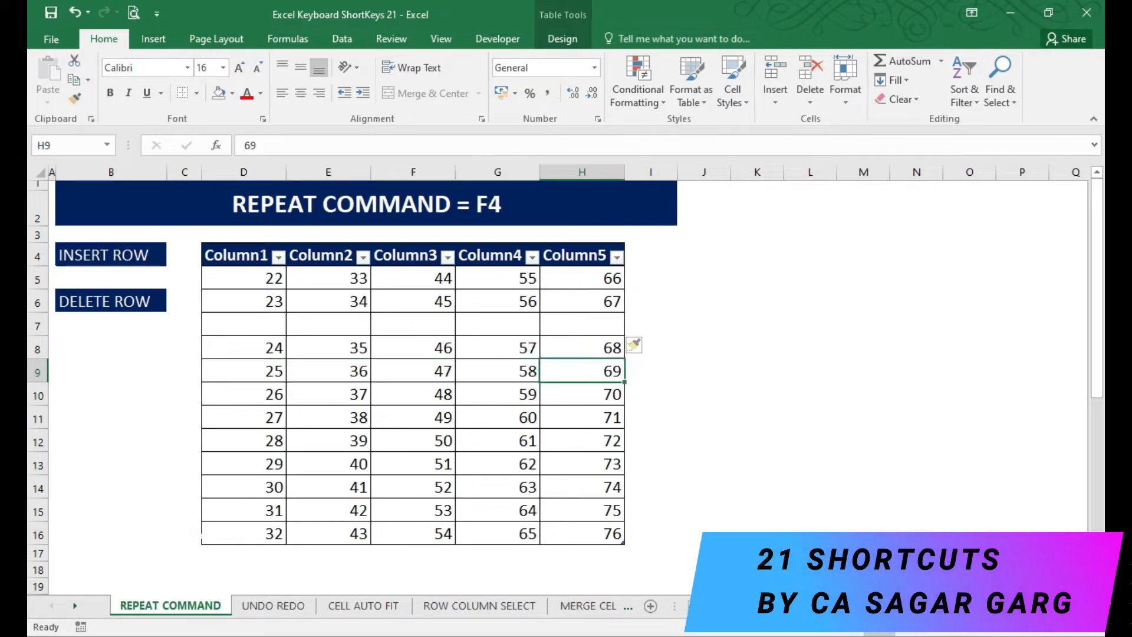
pyautogui.press('Left')
pyautogui.press('Left')
pyautogui.press('Left')
pyautogui.press('Left')
pyautogui.press('Right')
pyautogui.press('Right')
pyautogui.press('Right')
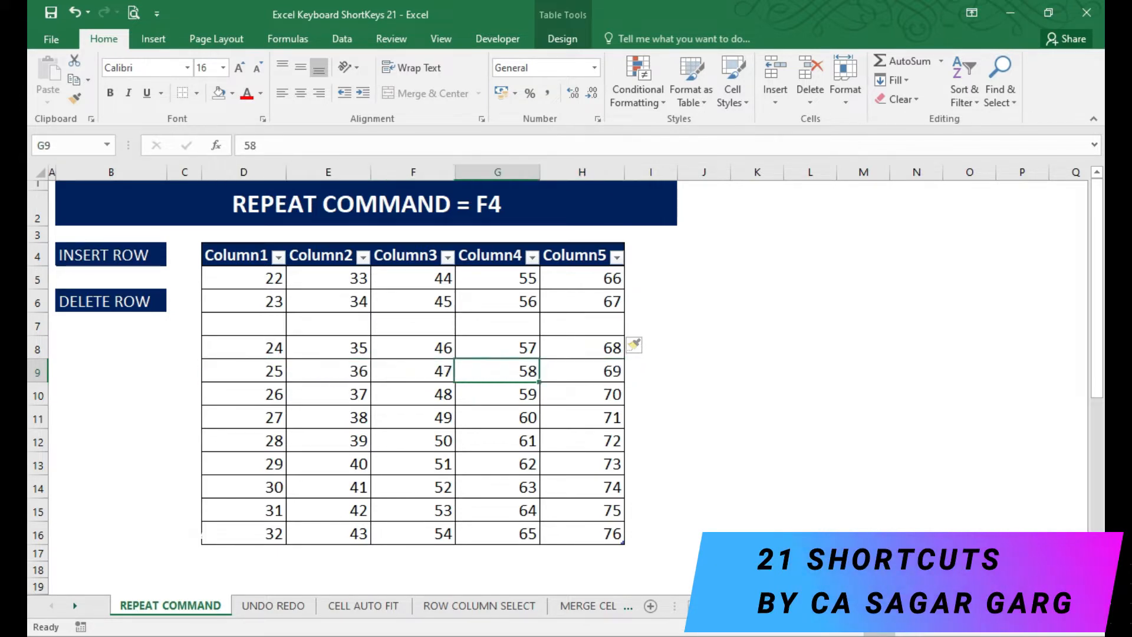
# Step: Delete the table row on sheet row 9, which starts with 25 in Column1
pyautogui.press('Left')
pyautogui.press('Left')
pyautogui.press('Left')
pyautogui.hotkey('shift', 'space')
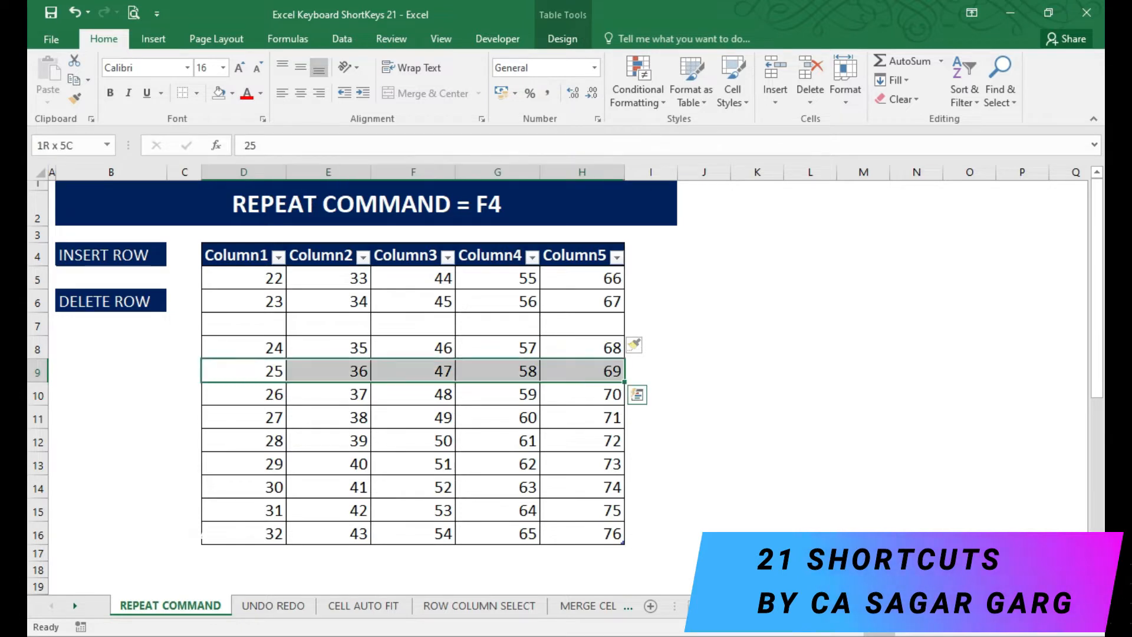
pyautogui.hotkey('ctrl', '-')
pyautogui.press('Left')
pyautogui.press('Right')
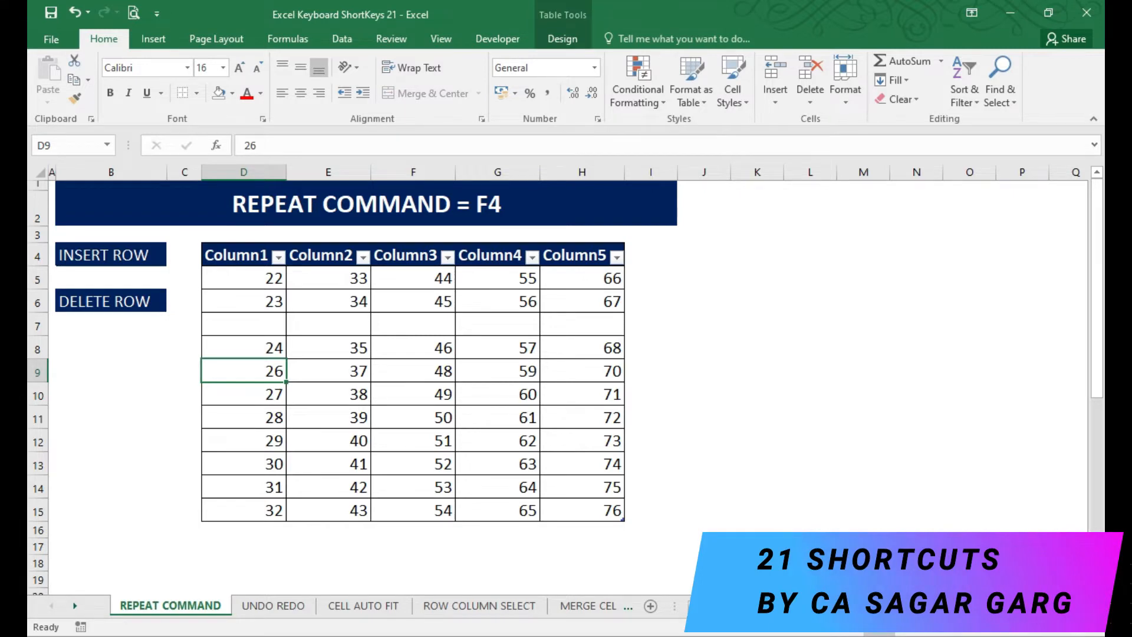
# Step: Repeat the last row deletion at cell D9 to remove the table row starting with 26
pyautogui.press('Left')
pyautogui.press('Right')
pyautogui.press('F4')
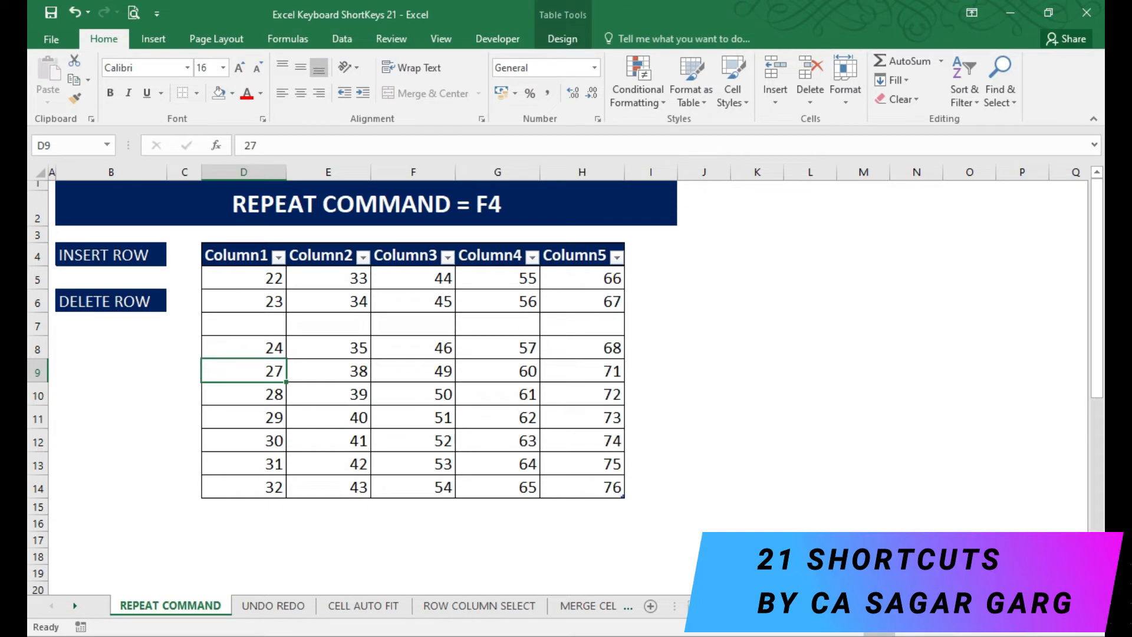
# Step: On the UNDO REDO sheet, clear the contents of cell C15 in Column2
pyautogui.hotkey('ctrl', 'pagedown')
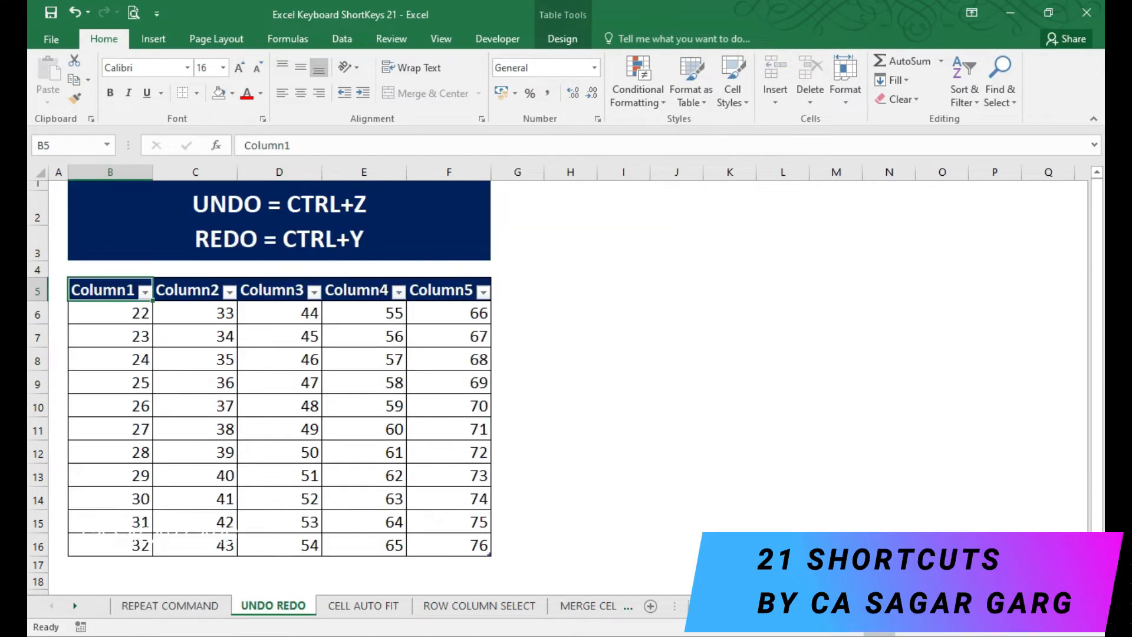
pyautogui.press('Down')
pyautogui.press('Up')
pyautogui.press('Up')
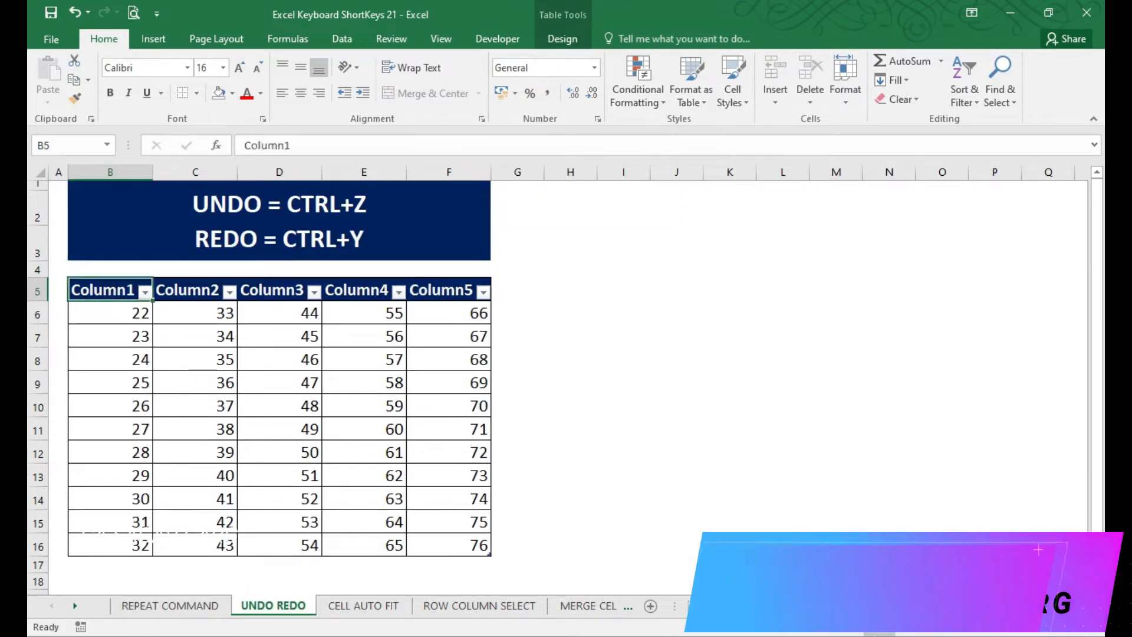
pyautogui.press('Right')
pyautogui.press('Down')
pyautogui.press('Down')
pyautogui.press('Down')
pyautogui.press('Down')
pyautogui.press('Down')
pyautogui.press('Down')
pyautogui.press('Down')
pyautogui.press('Down')
pyautogui.press('Down')
pyautogui.press('Down')
pyautogui.press('Down')
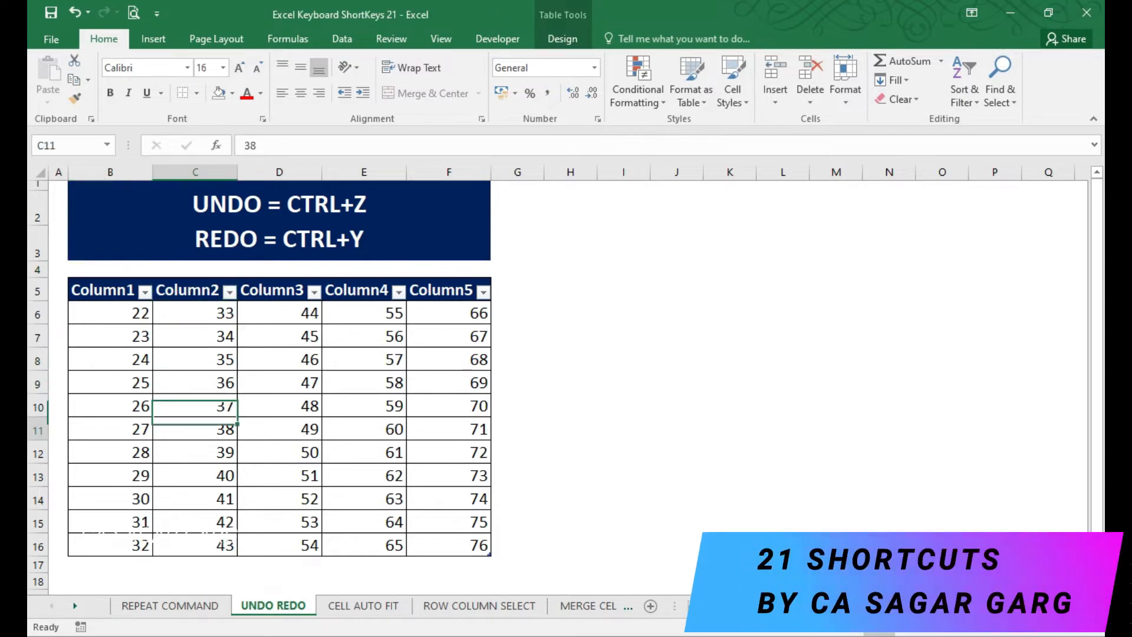
pyautogui.press('Delete')
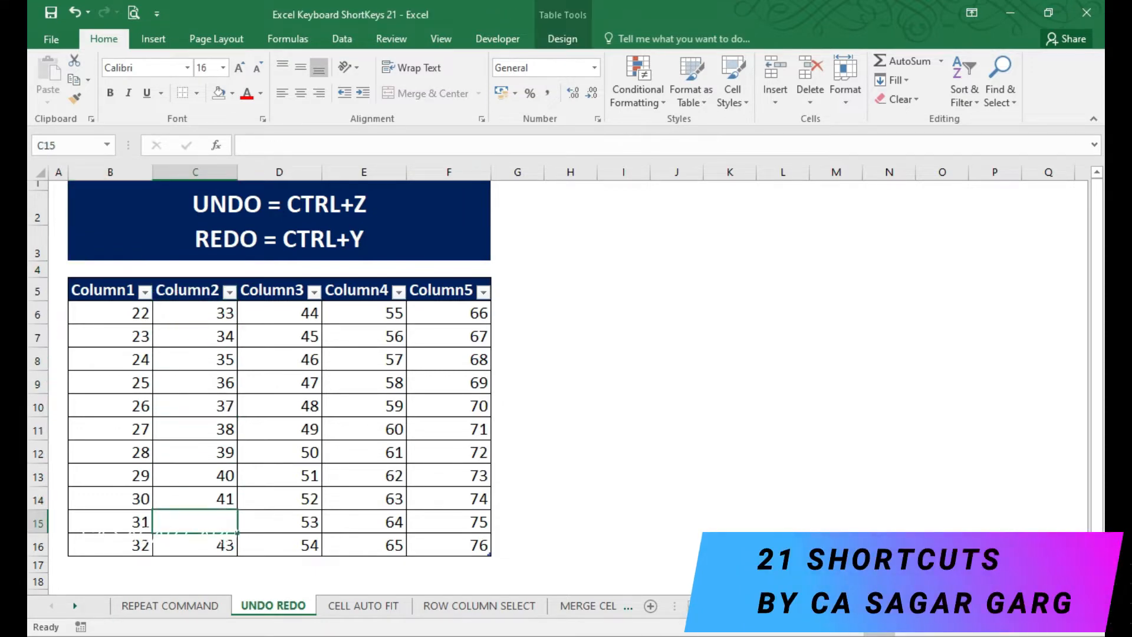
# Step: Undo the clearing of cell C15
pyautogui.press('Up')
pyautogui.press('Down')
pyautogui.press('Up')
pyautogui.press('Down')
pyautogui.hotkey('ctrl', 'z')
pyautogui.press('Right')
pyautogui.press('Up')
pyautogui.press('Up')
pyautogui.press('Up')
pyautogui.press('Up')
pyautogui.press('Down')
pyautogui.press('Down')
pyautogui.press('Down')
pyautogui.press('Down')
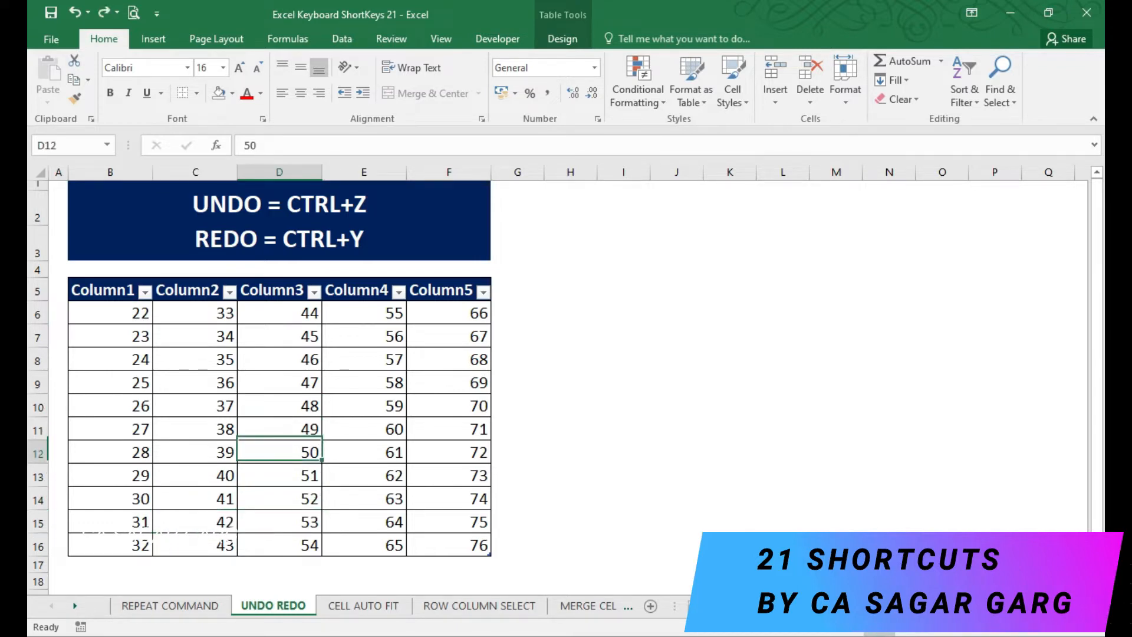
pyautogui.press('Left')
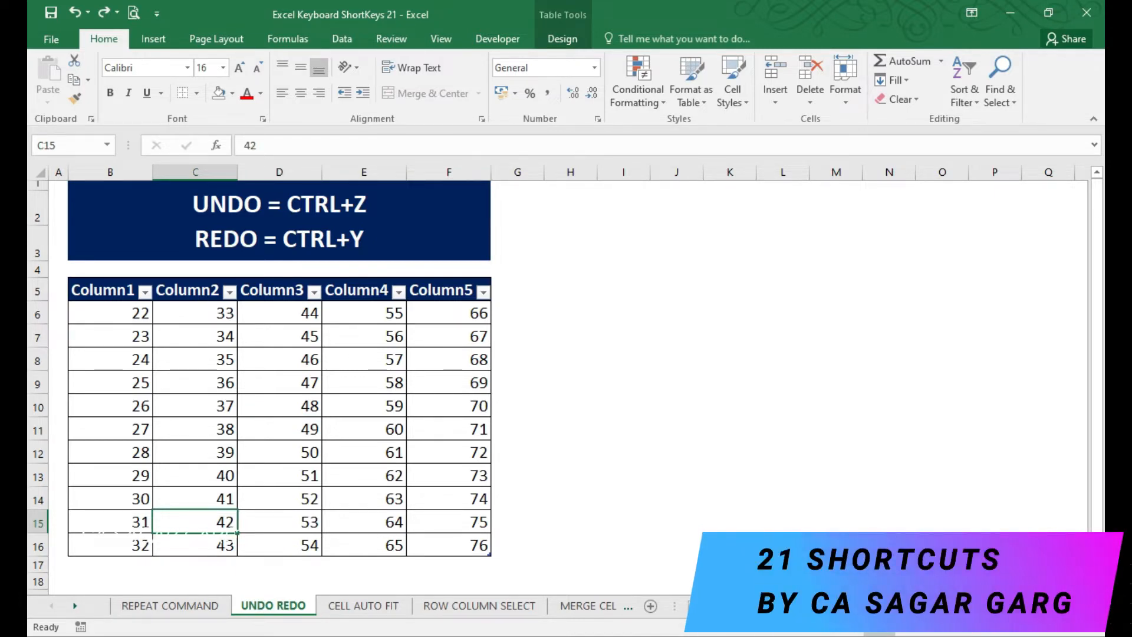
# Step: Clear the contents of cell C15 again, undoing and redoing the deletion once
pyautogui.press('Delete')
pyautogui.hotkey('ctrl', 'z')
pyautogui.hotkey('ctrl', 'y')
# Step: On the CELL AUTO FIT sheet, replace the Column4 header in cell E4 with MARKS OBTAINED
pyautogui.hotkey('ctrl', 'pagedown')
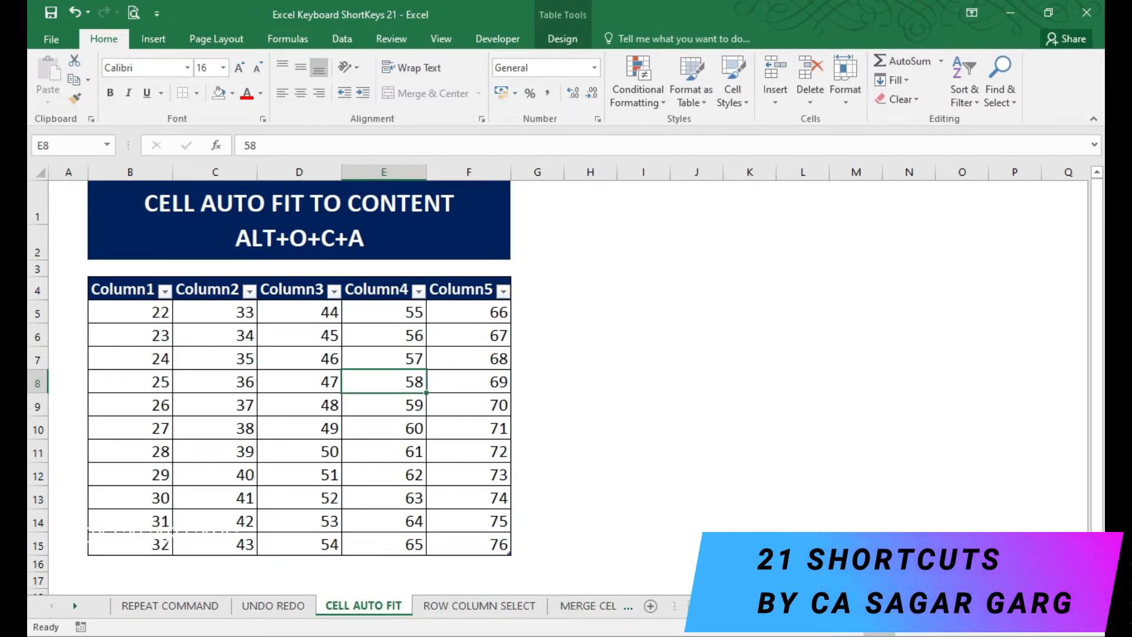
pyautogui.press('Up')
pyautogui.press('Up')
pyautogui.press('Up')
pyautogui.press('Up')
pyautogui.press('Up')
pyautogui.press('Up')
pyautogui.press('Down')
pyautogui.press('Down')
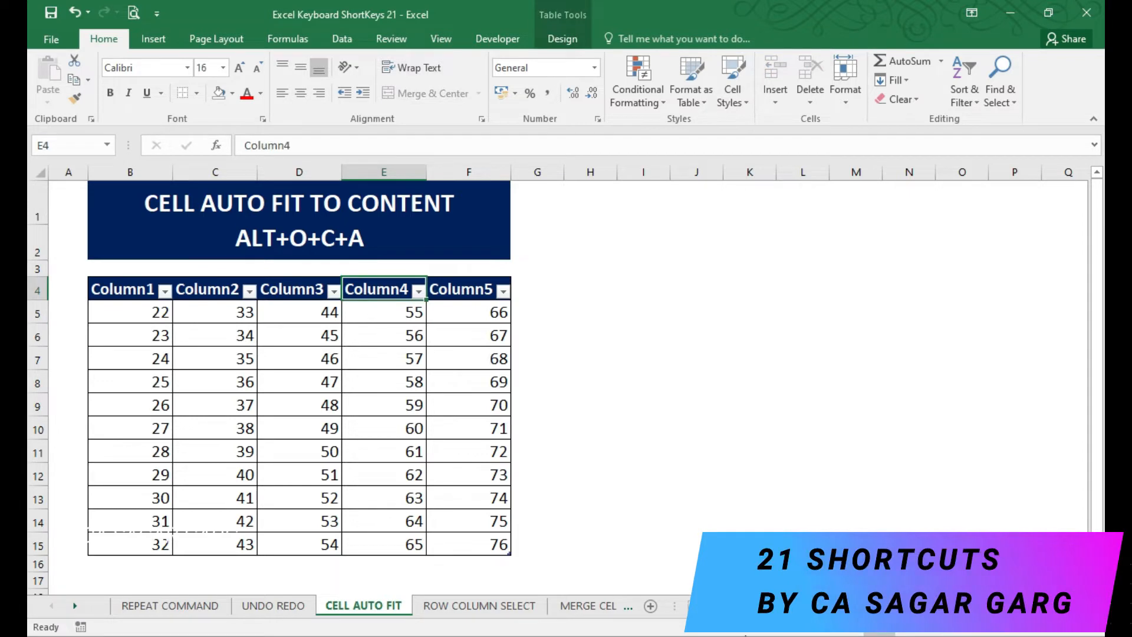
pyautogui.write('MARKS O')
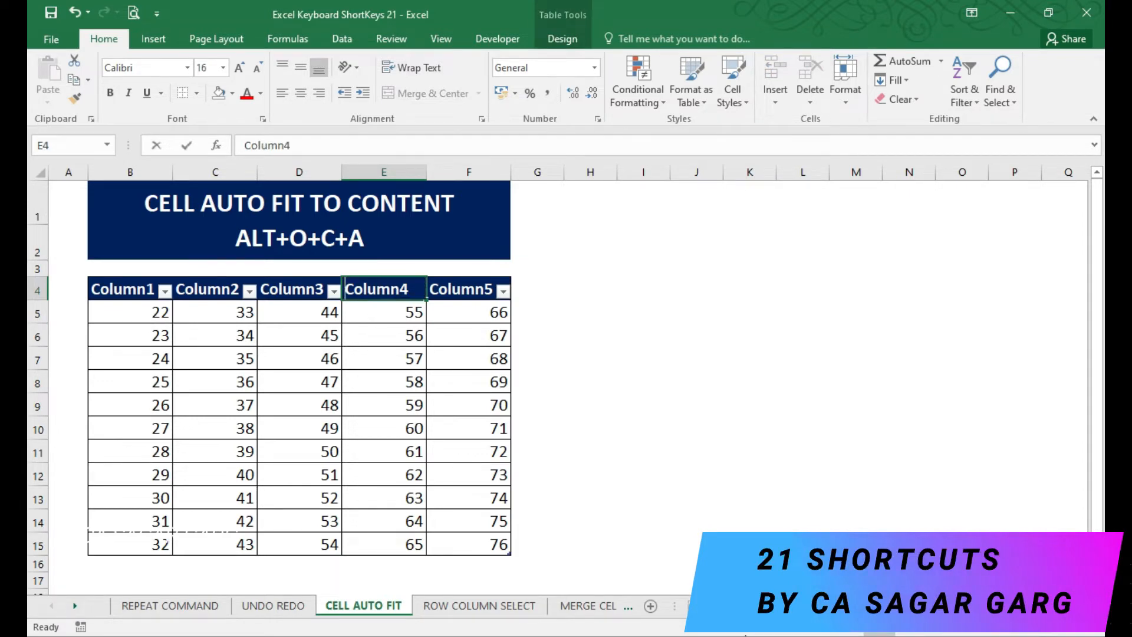
pyautogui.write('BTAINED')
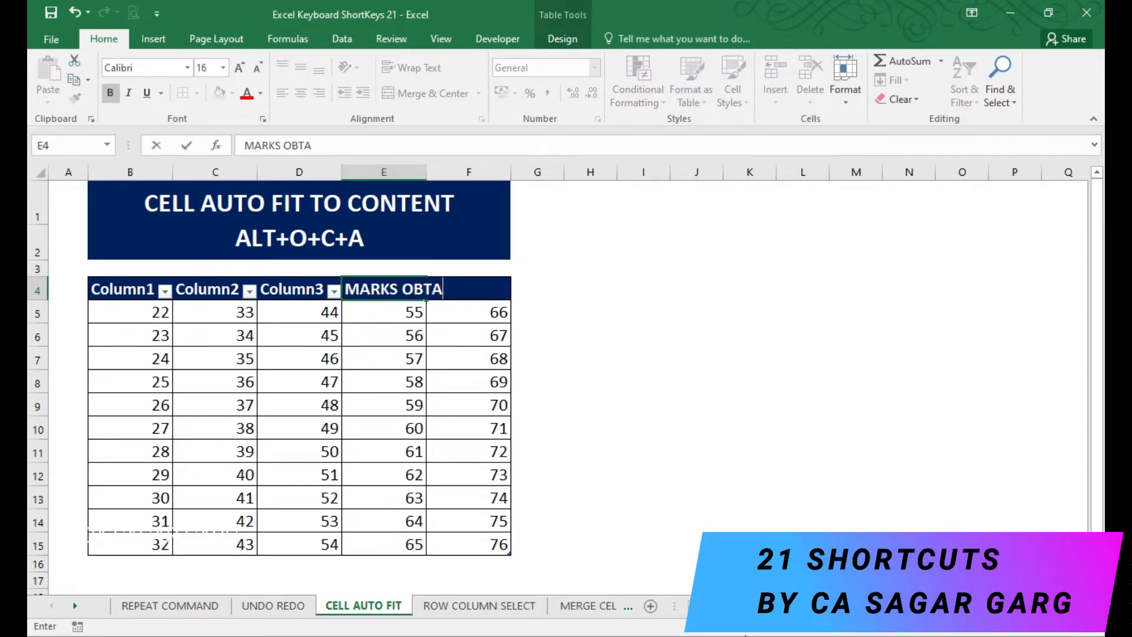
pyautogui.press('Return')
pyautogui.press('Up')
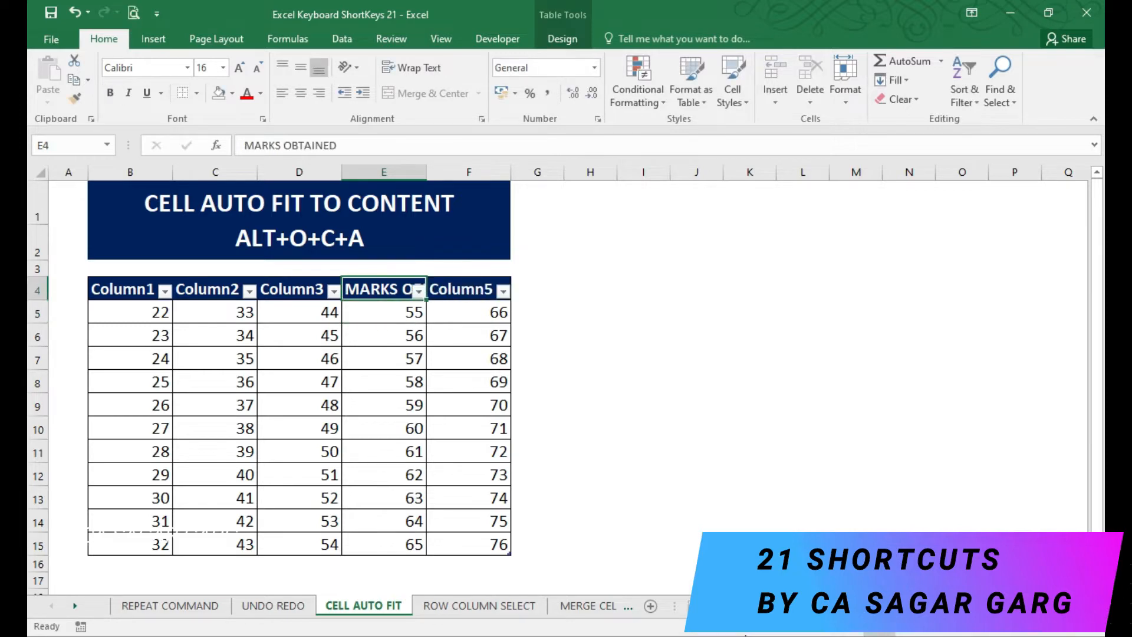
pyautogui.press('Down')
pyautogui.press('Up')
pyautogui.press('Down')
pyautogui.press('Up')
pyautogui.press('Up')
pyautogui.press('Up')
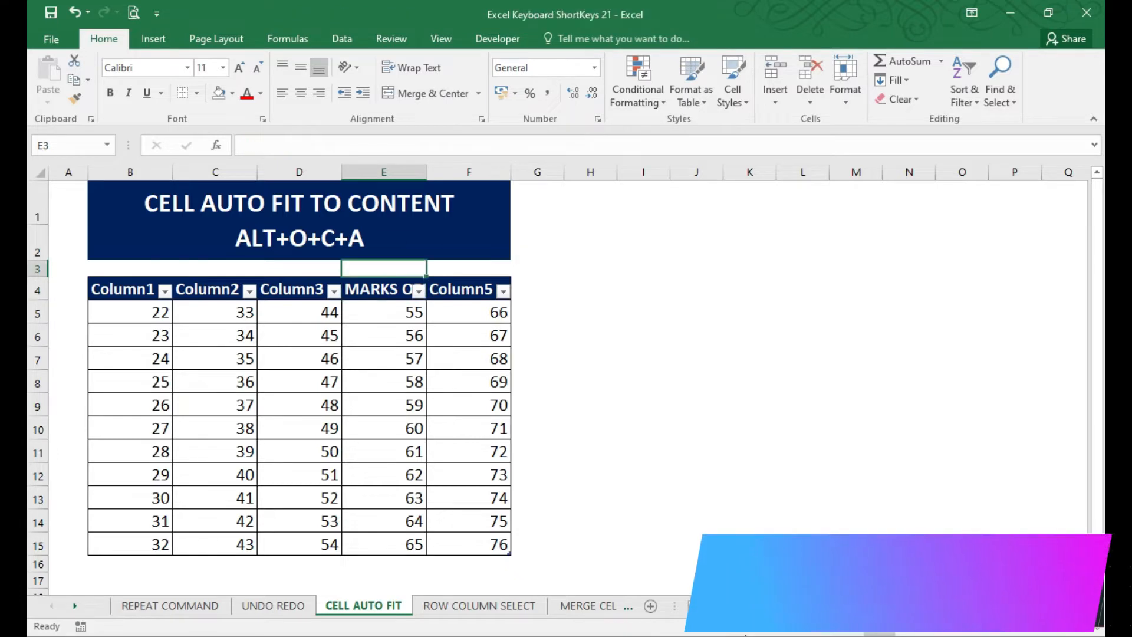
pyautogui.press('Down')
pyautogui.press('Down')
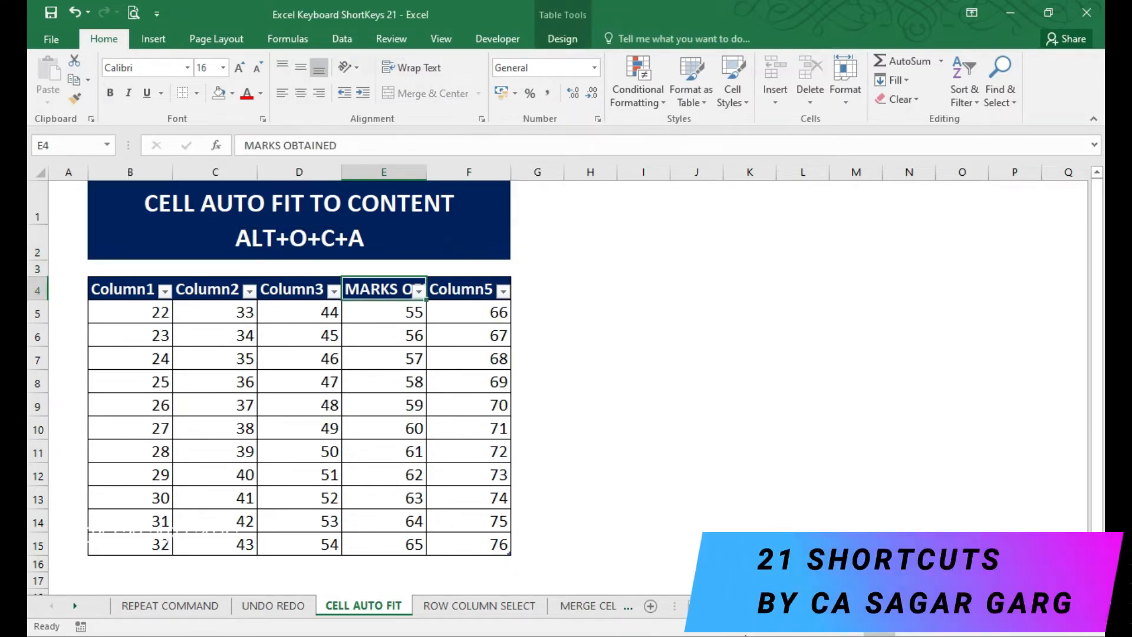
# Step: AutoFit the width of column E to the MARKS OBTAINED header in cell E4
pyautogui.hotkey('alt', 'o')
pyautogui.press('c')
pyautogui.press('a')
pyautogui.press('Up')
pyautogui.press('Up')
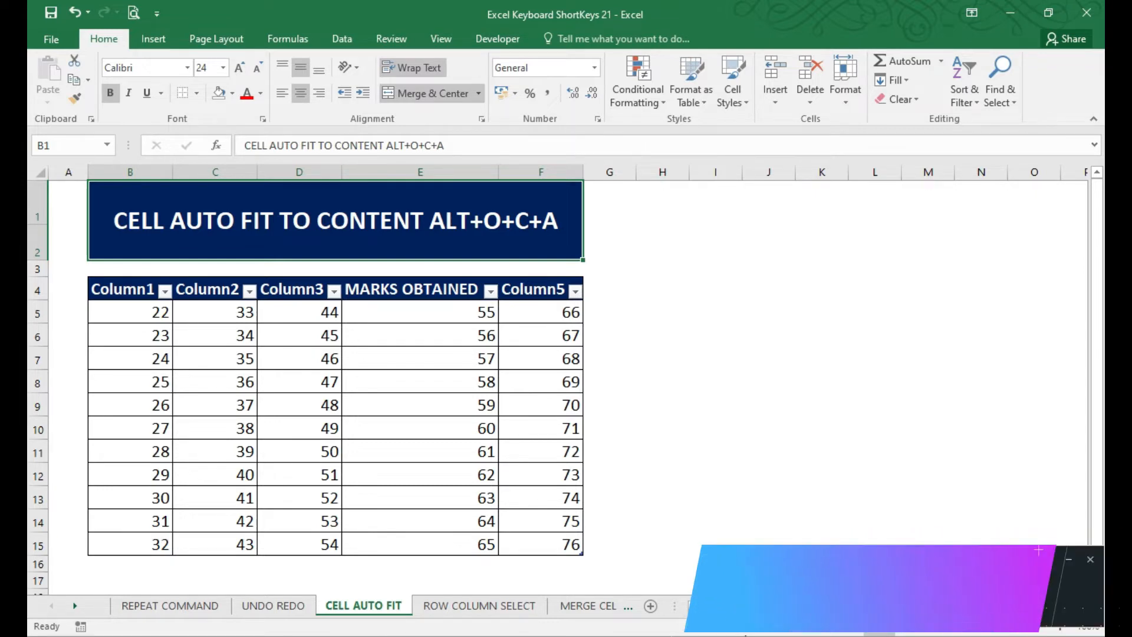
# Step: On the ROW COLUMN SELECT sheet, select the table row containing cell C10, followed by the entire sheet row 10
pyautogui.hotkey('ctrl', 'pagedown')
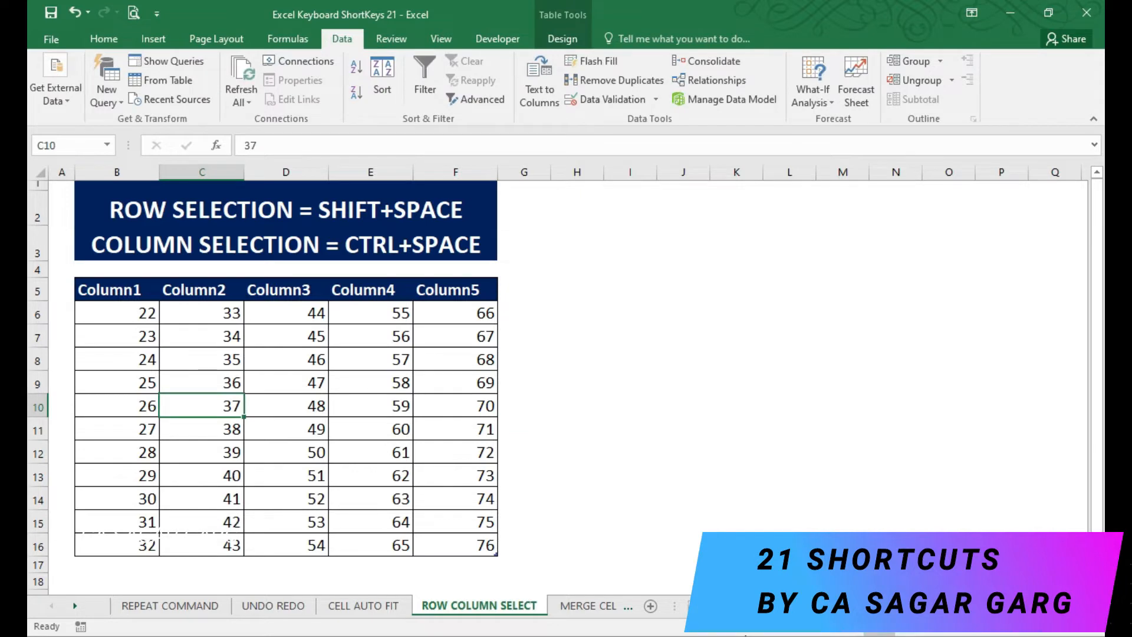
pyautogui.hotkey('shift', 'space')
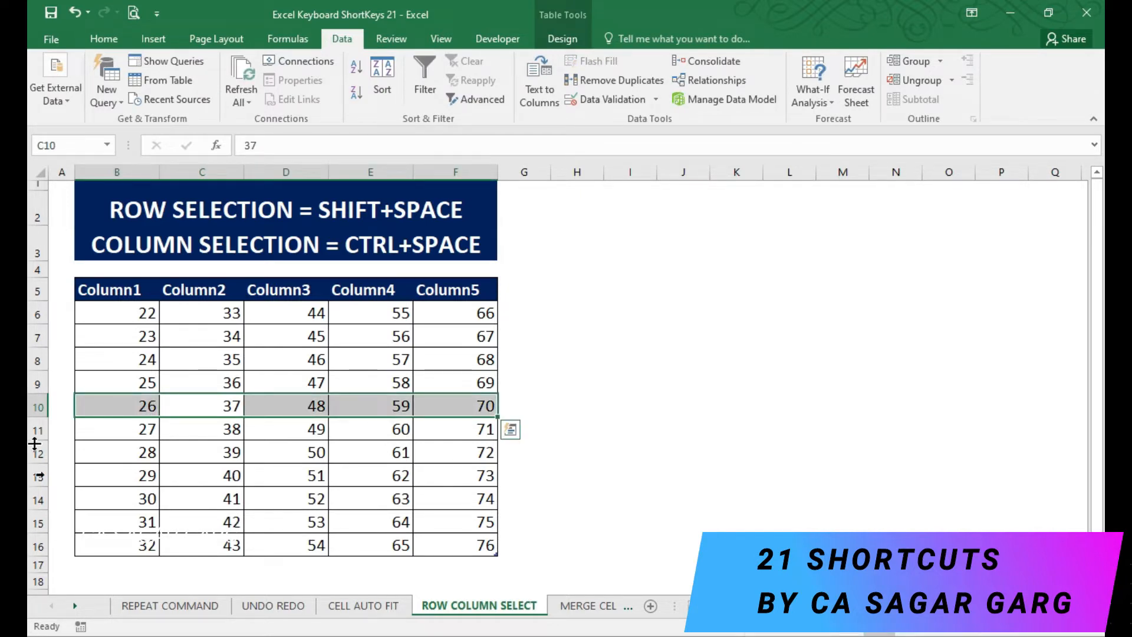
pyautogui.click(39, 407)
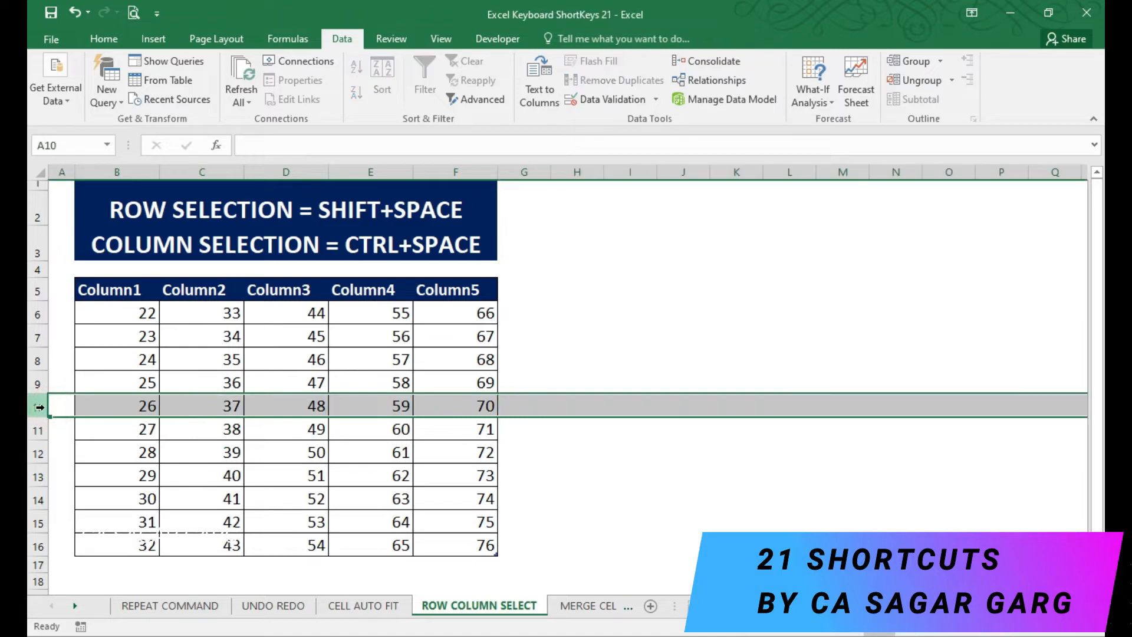
pyautogui.click(147, 406)
pyautogui.click(39, 407)
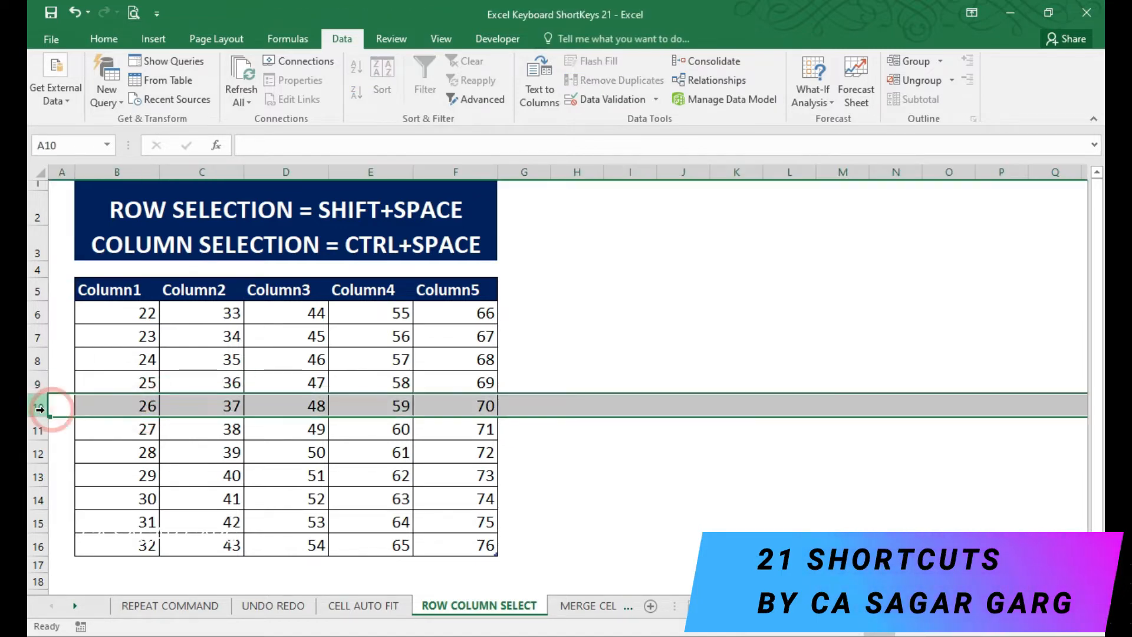
# Step: Select the table row from cell B10 and extend the selection to the whole of sheet row 10
pyautogui.click(101, 432)
pyautogui.click(145, 406)
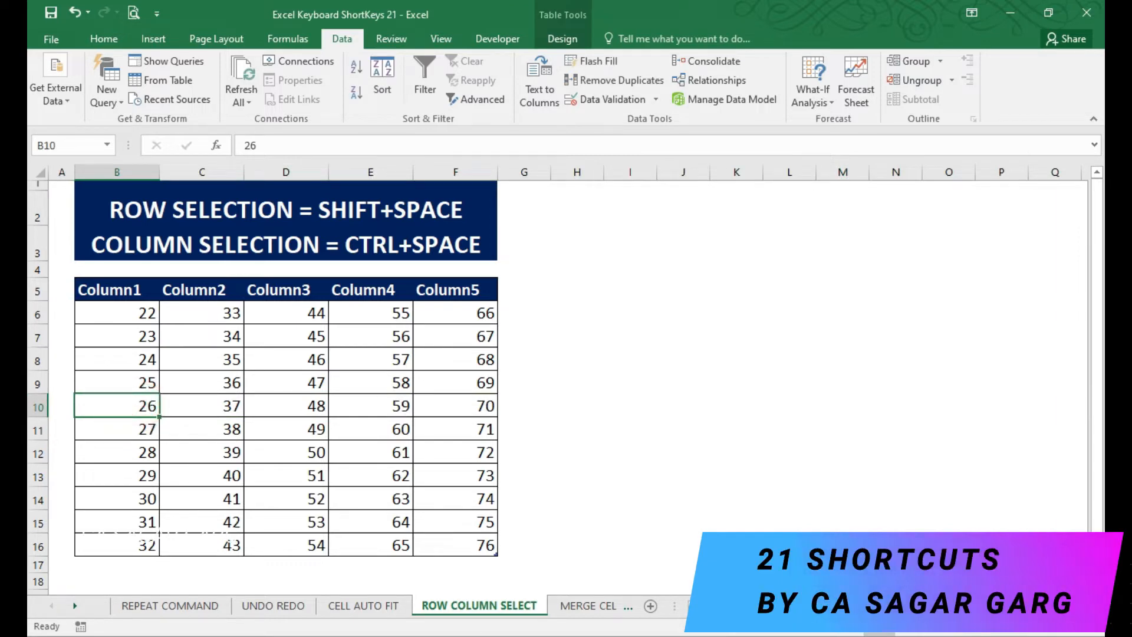
pyautogui.hotkey('shift', 'space')
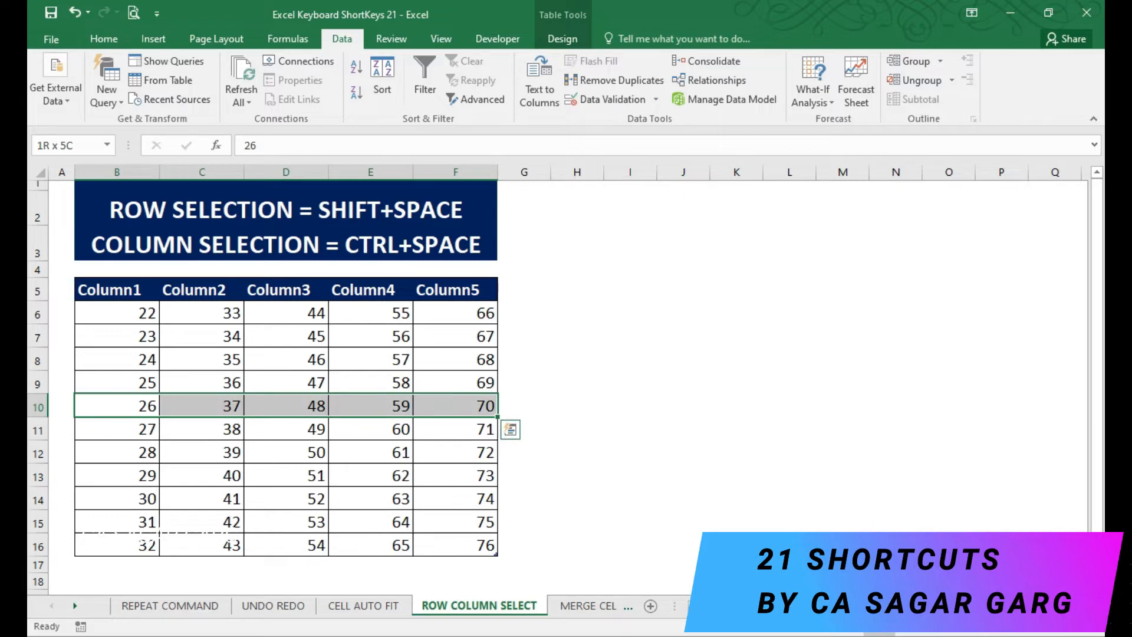
pyautogui.hotkey('shift', 'space')
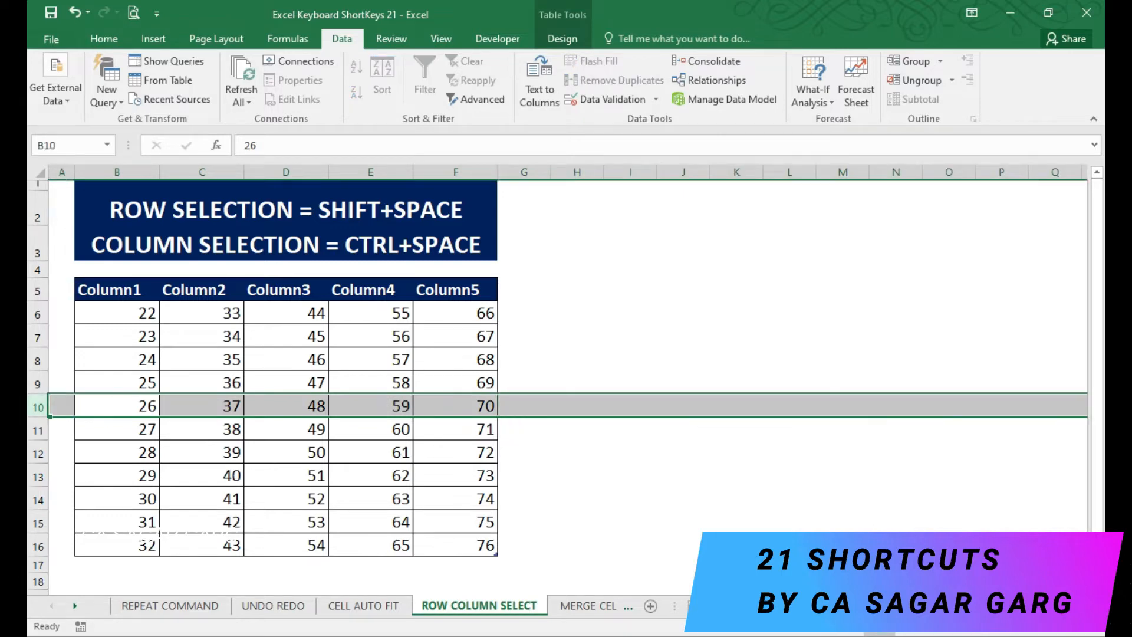
# Step: Select the Column1 data from cell B9 and extend the selection to its header and the entire column B
pyautogui.press('Down')
pyautogui.press('Up')
pyautogui.press('Up')
pyautogui.press('Up')
pyautogui.press('Up')
pyautogui.press('Up')
pyautogui.press('Up')
pyautogui.press('Down')
pyautogui.press('Down')
pyautogui.press('Down')
pyautogui.press('Down')
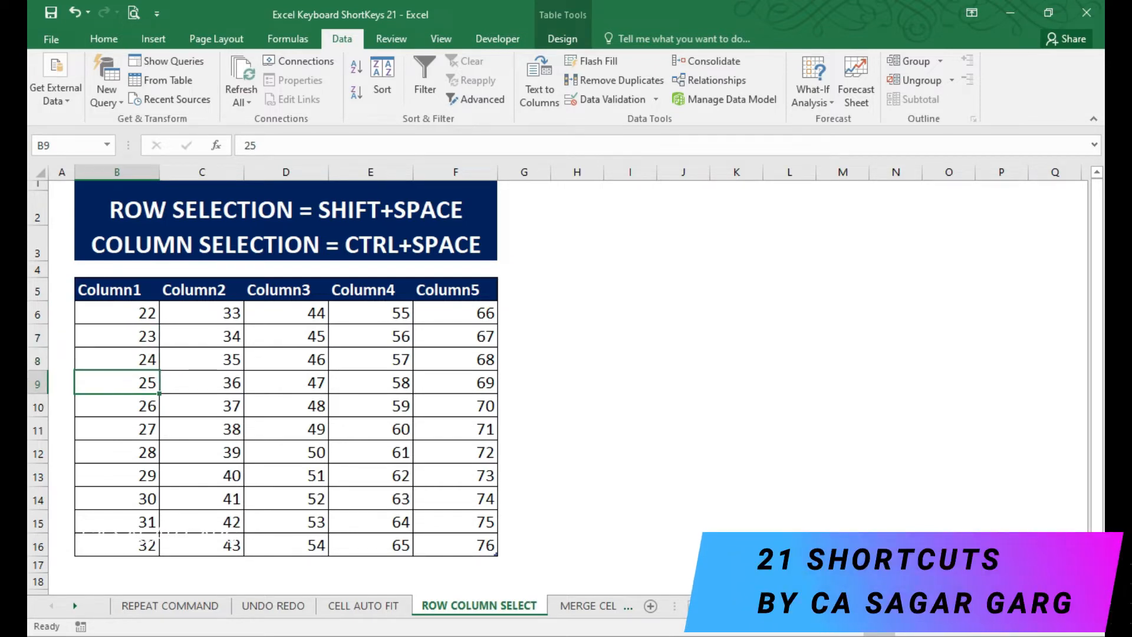
pyautogui.hotkey('ctrl', 'space')
pyautogui.hotkey('ctrl', 'space')
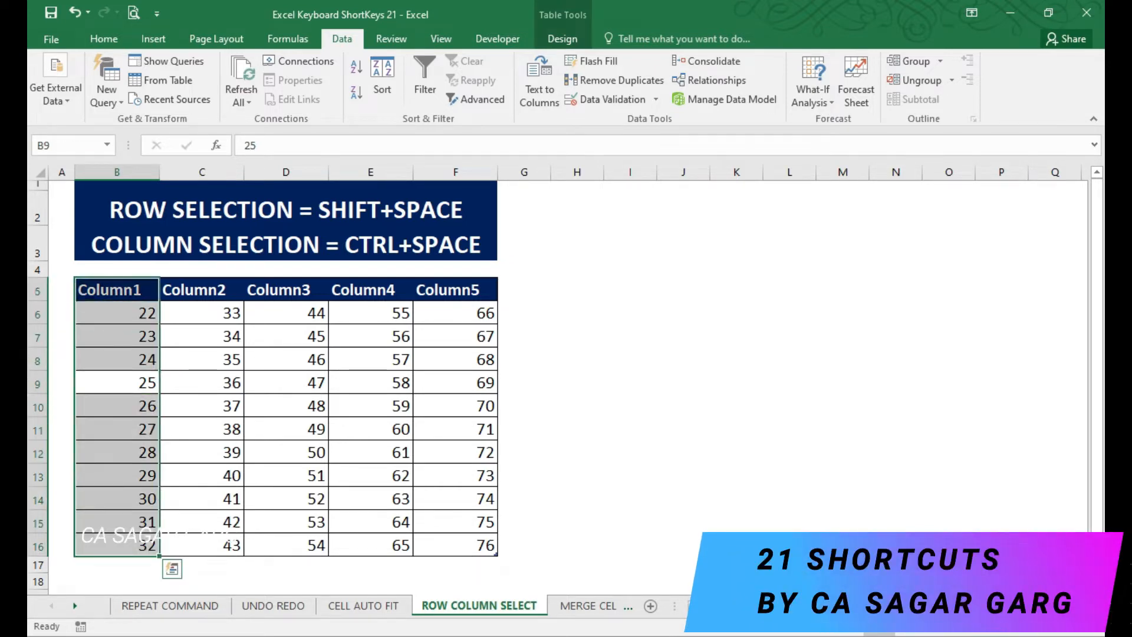
pyautogui.hotkey('ctrl', 'space')
pyautogui.press('Down')
pyautogui.press('Left')
pyautogui.press('Right')
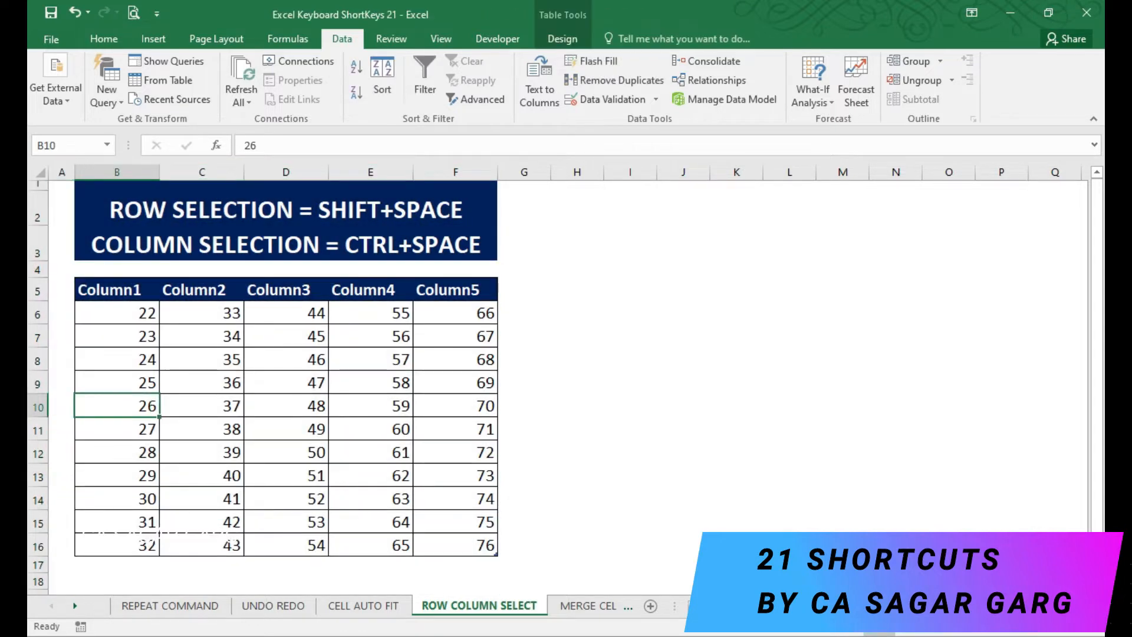
# Step: Open the MERGE CELL, WRAP TEXT sheet and examine the long text in cell D5
pyautogui.hotkey('ctrl', 'pagedown')
pyautogui.press('Up')
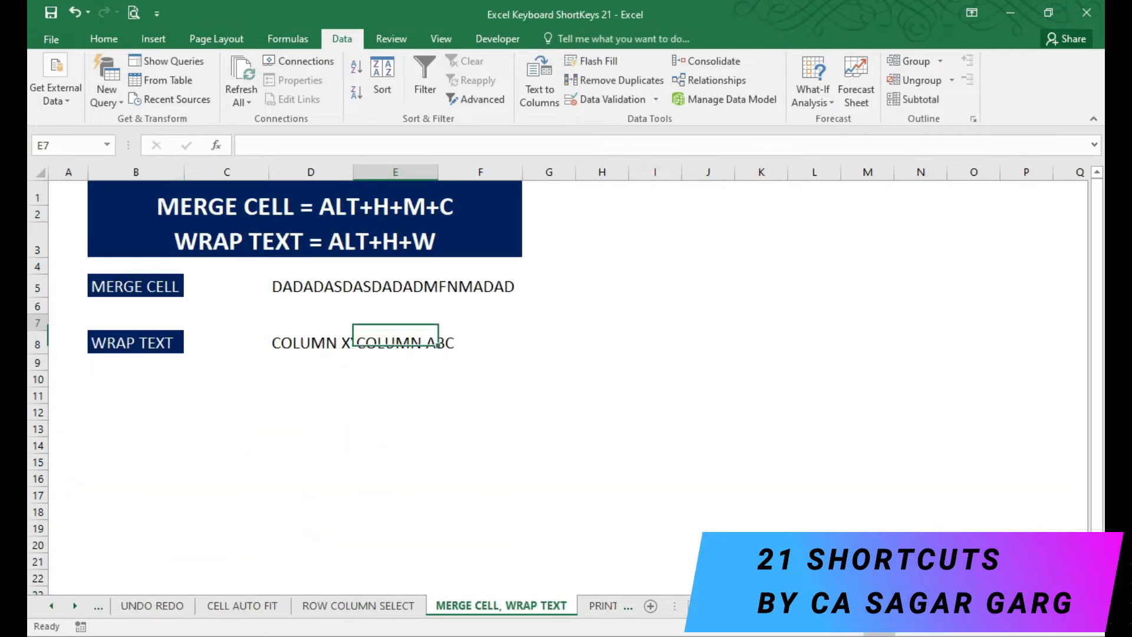
pyautogui.press('Up')
pyautogui.press('Up')
pyautogui.press('Left')
pyautogui.press('F2')
pyautogui.press('Escape')
pyautogui.press('Up')
pyautogui.press('Up')
pyautogui.press('Down')
pyautogui.press('Down')
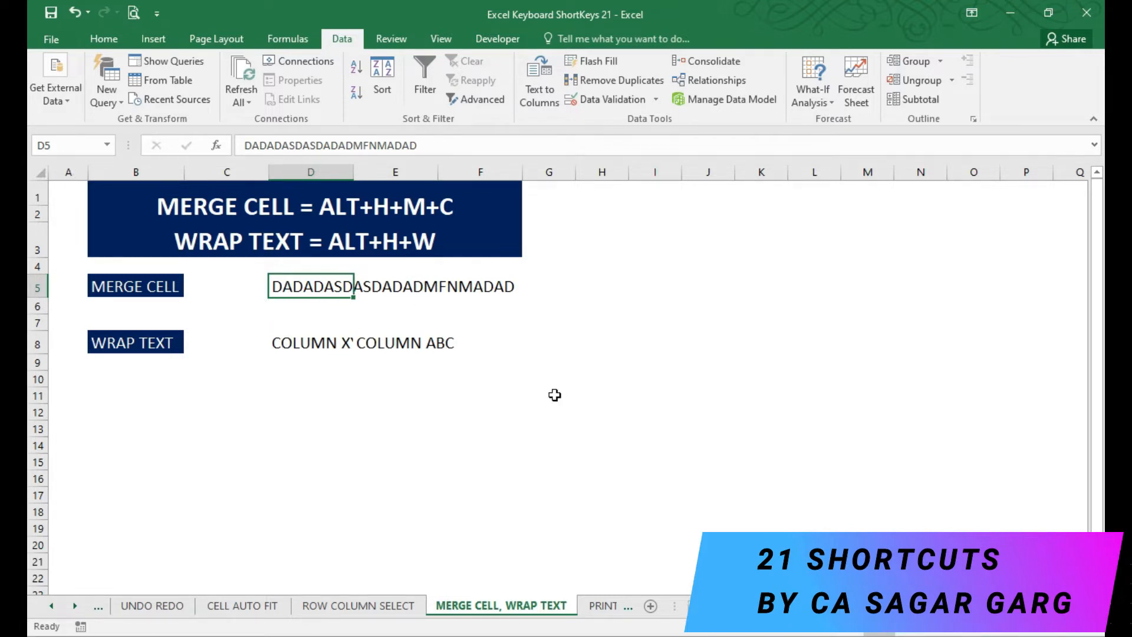
# Step: Merge and center cells D5:F5 so the long text in D5 spans the three columns
pyautogui.press('Down')
pyautogui.press('Up')
pyautogui.hotkey('shift', 'Right')
pyautogui.hotkey('shift', 'Right')
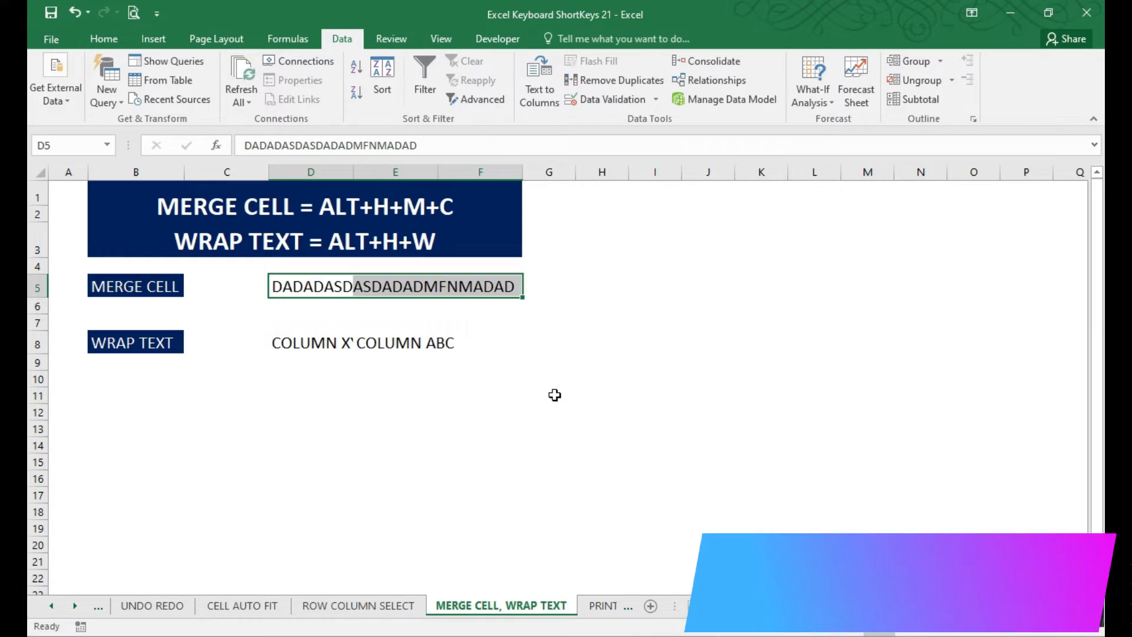
pyautogui.hotkey('alt', 'h')
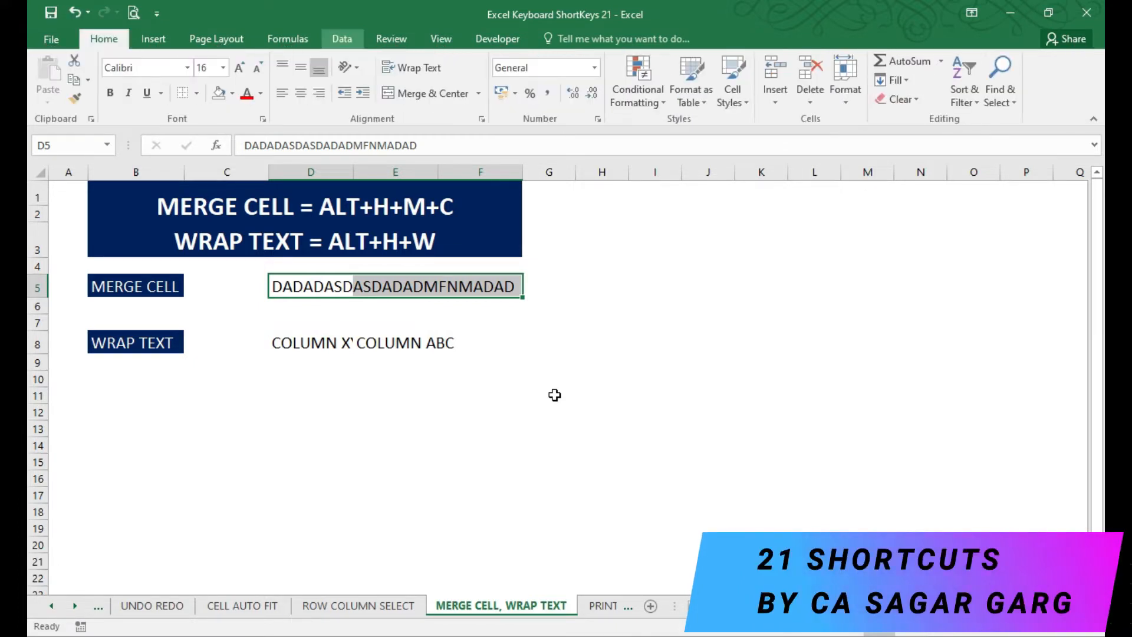
pyautogui.press('F2')
pyautogui.press('Escape')
pyautogui.press('Down')
pyautogui.press('Down')
pyautogui.press('Up')
pyautogui.press('Up')
pyautogui.press('Down')
pyautogui.press('Down')
pyautogui.press('Up')
pyautogui.press('Up')
pyautogui.press('Down')
pyautogui.press('Up')
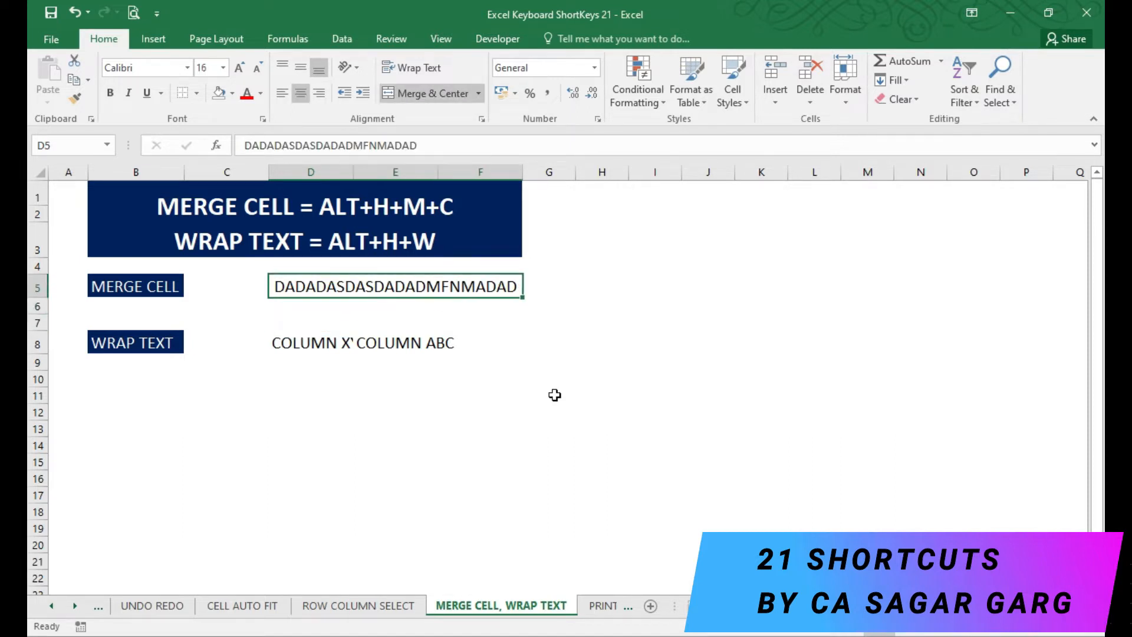
pyautogui.press('Down')
pyautogui.press('Up')
pyautogui.press('Down')
pyautogui.press('Up')
pyautogui.press('Down')
pyautogui.press('Up')
# Step: Examine the text in cell D8, and revisit the CELL AUTO FIT sheet for comparison
pyautogui.press('Down')
pyautogui.press('Down')
pyautogui.press('Down')
pyautogui.press('F2')
pyautogui.press('Escape')
pyautogui.press('F2')
pyautogui.press('Escape')
pyautogui.hotkey('ctrl', 'pageup')
pyautogui.hotkey('ctrl', 'pageup')
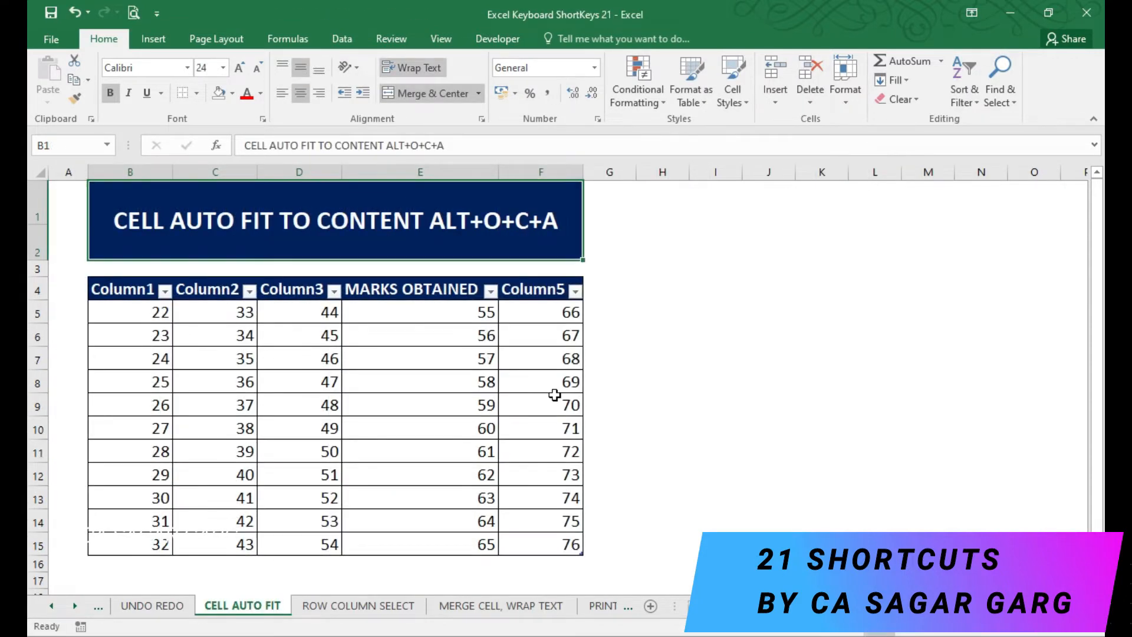
pyautogui.hotkey('ctrl', 'pagedown')
pyautogui.hotkey('ctrl', 'pagedown')
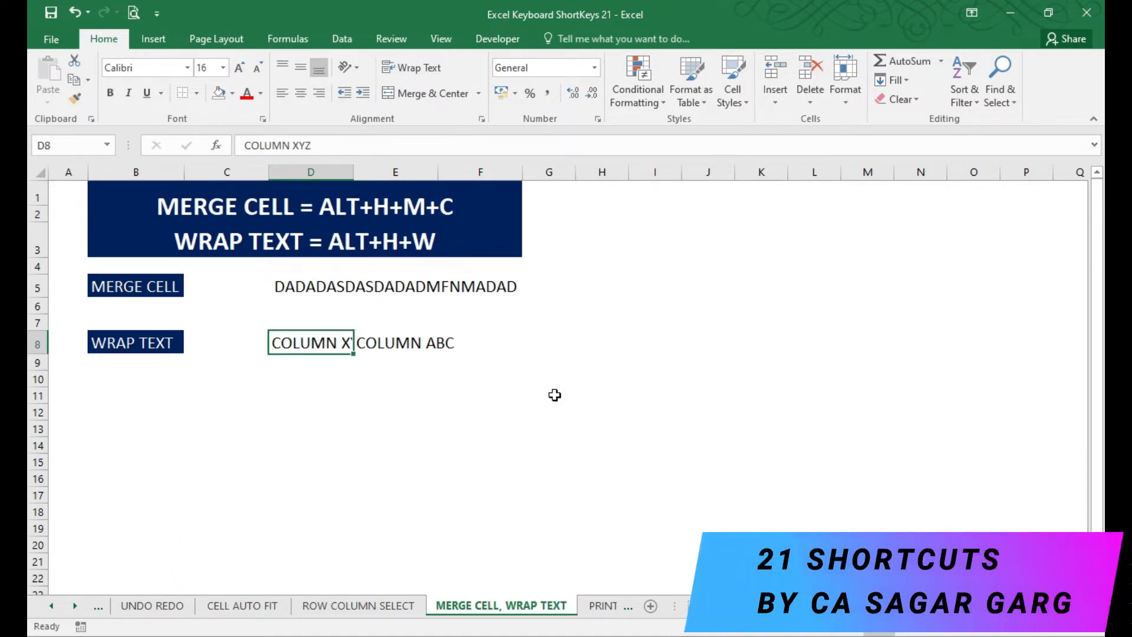
# Step: Wrap the text in cell D8 and in the neighbouring cell E8
pyautogui.press('alt')
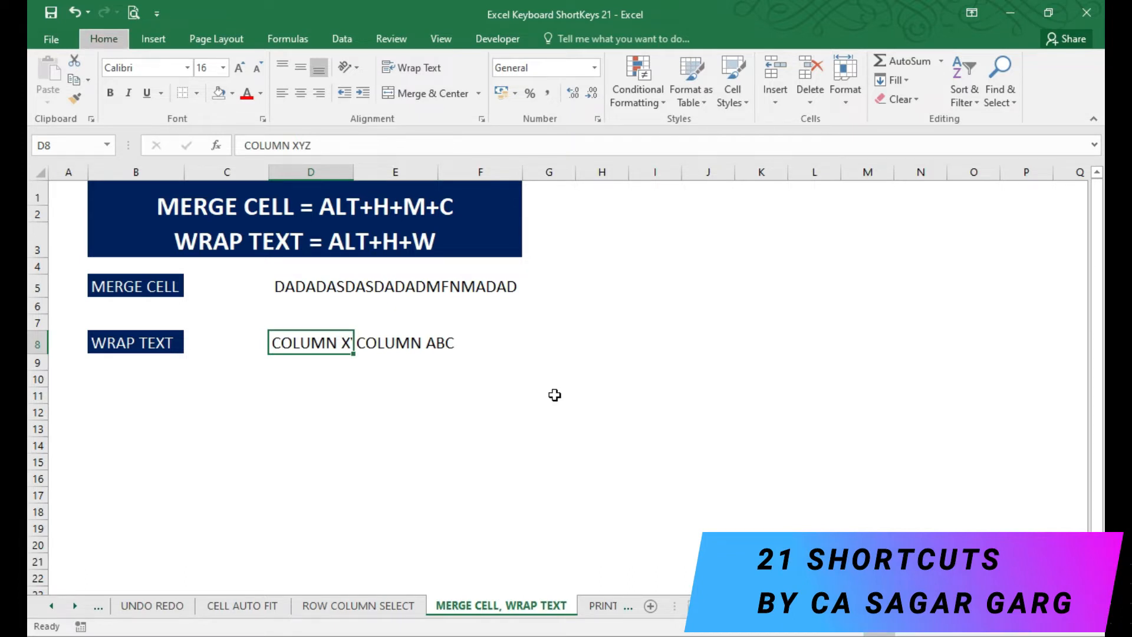
pyautogui.press('h')
pyautogui.press('w')
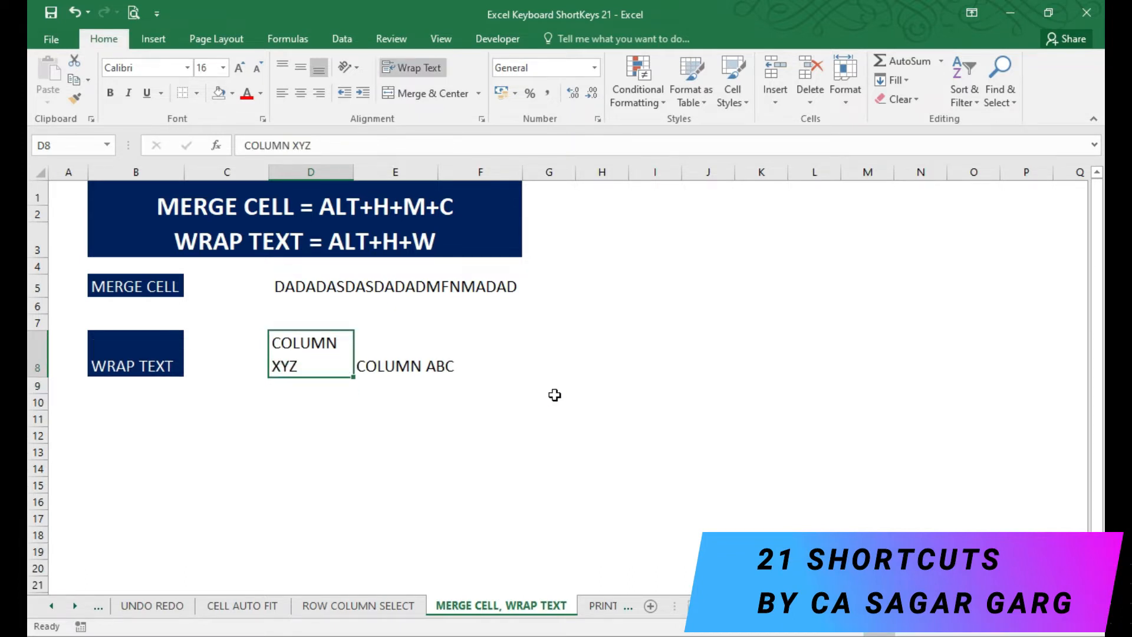
pyautogui.press('Right')
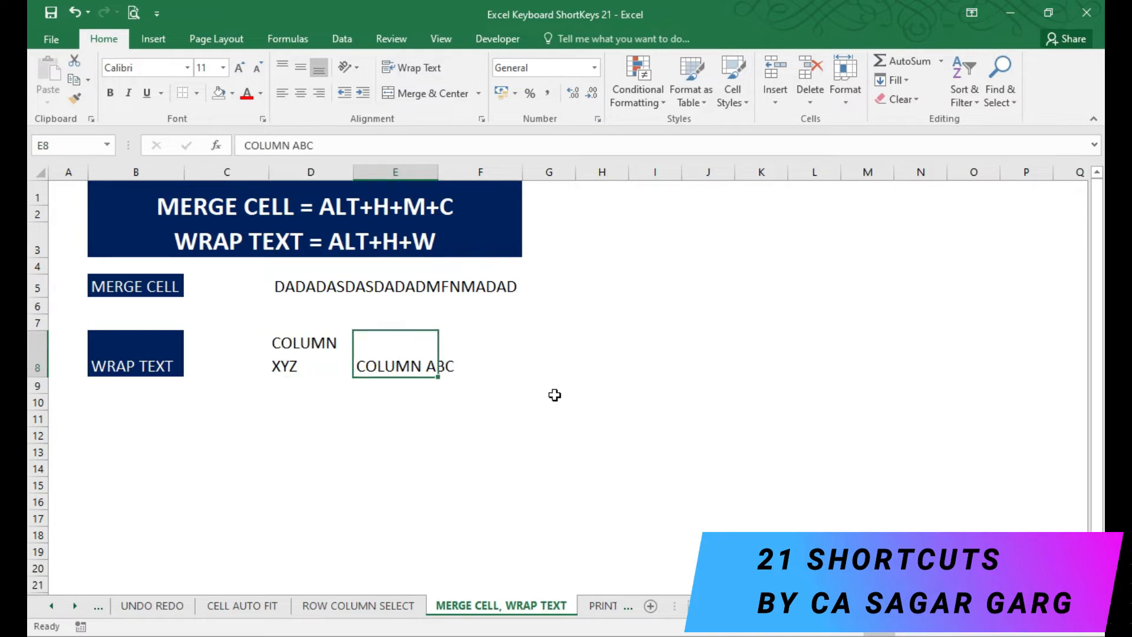
pyautogui.press('alt')
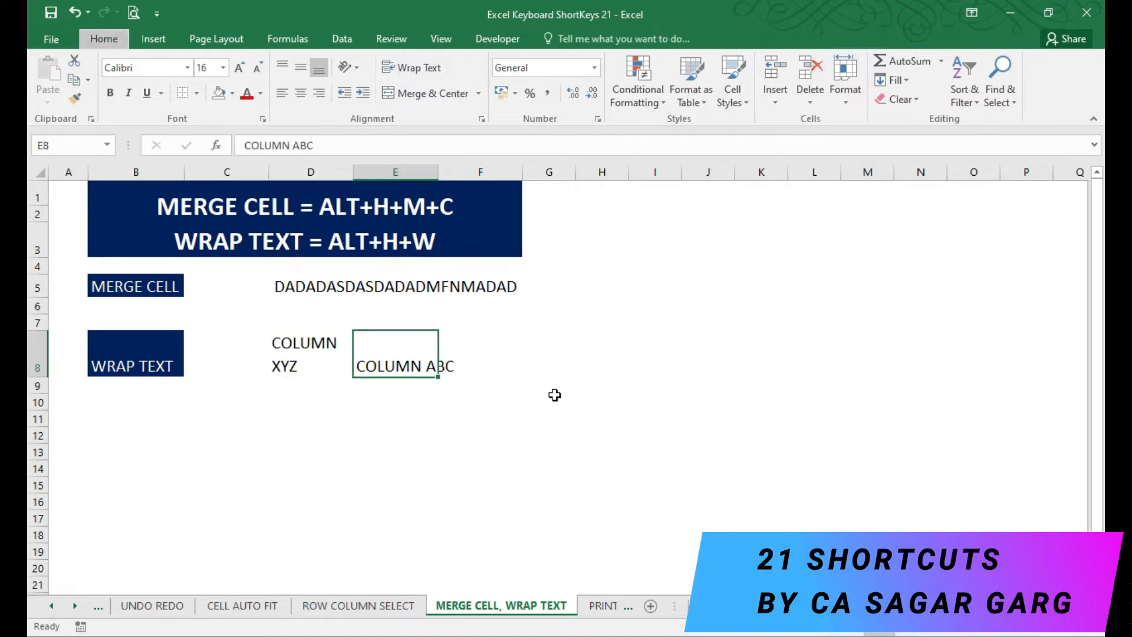
pyautogui.press('h')
pyautogui.press('w')
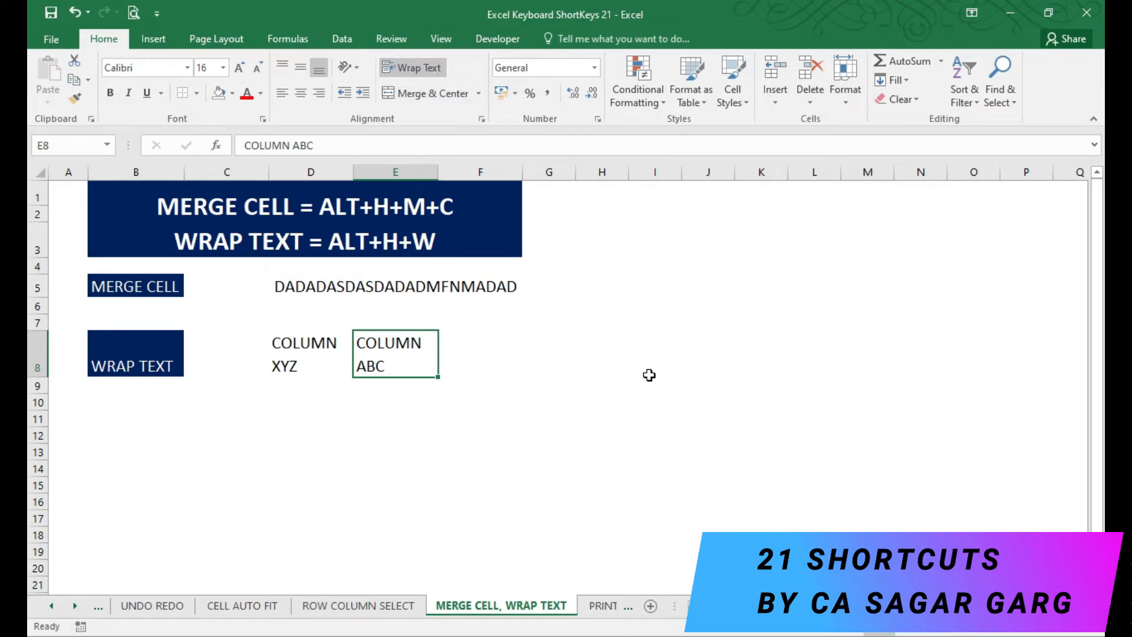
# Step: Open the PRINT PREVIEW sheet and select its whole table starting from the Column1 header in B3
pyautogui.hotkey('ctrl', 'pagedown')
pyautogui.press('Left')
pyautogui.press('Left')
pyautogui.press('Up')
pyautogui.press('Right')
pyautogui.press('Up')
pyautogui.press('Up')
pyautogui.press('Up')
pyautogui.press('Up')
pyautogui.press('Left')
pyautogui.press('Up')
pyautogui.press('Left')
pyautogui.press('Down')
pyautogui.press('Right')
pyautogui.press('Right')
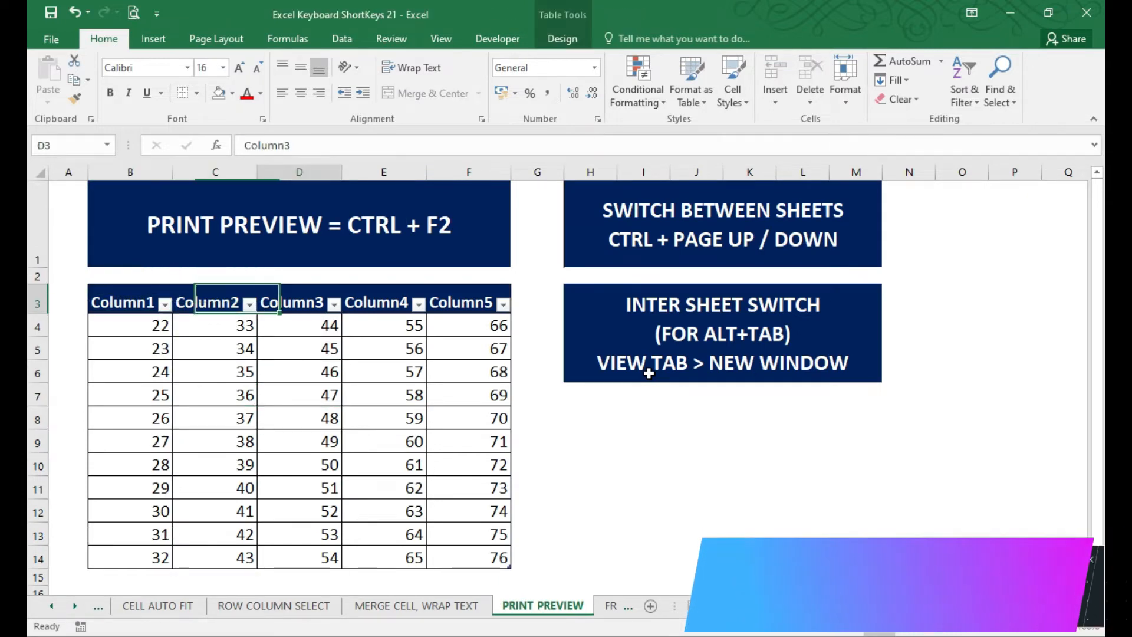
pyautogui.press('Right')
pyautogui.press('Right')
pyautogui.press('Right')
pyautogui.press('Left')
pyautogui.press('Left')
pyautogui.press('Left')
pyautogui.press('Left')
pyautogui.press('Left')
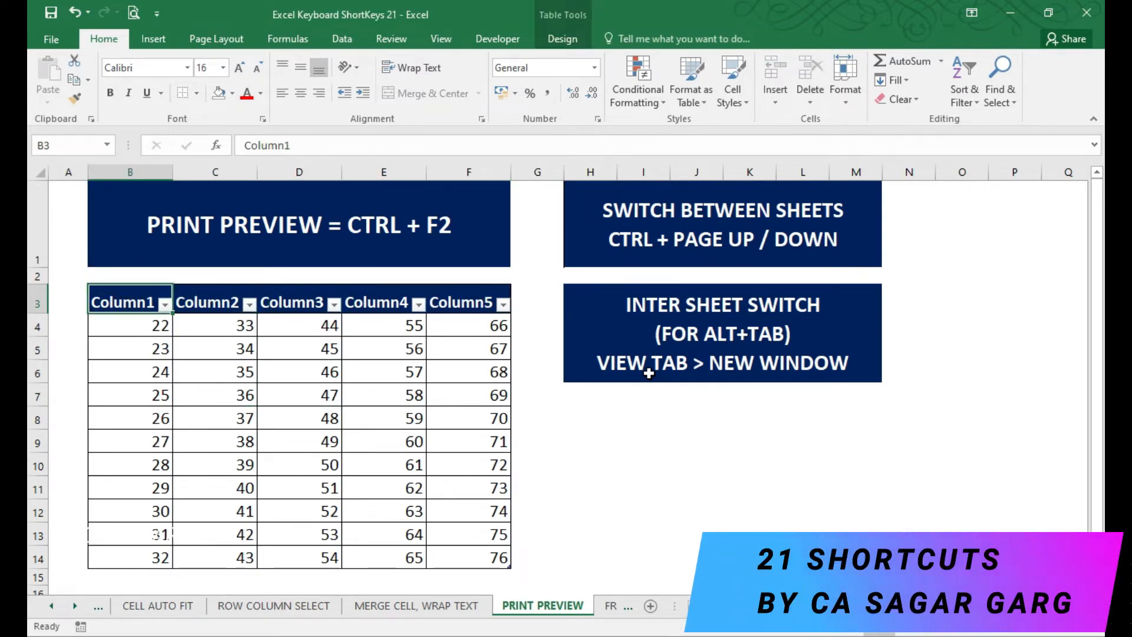
pyautogui.hotkey('ctrl', 'shift', 'Right')
pyautogui.hotkey('ctrl', 'shift', 'Down')
pyautogui.press('Down')
pyautogui.press('Up')
pyautogui.press('Right')
pyautogui.press('Down')
pyautogui.press('Down')
pyautogui.press('Down')
pyautogui.press('Down')
pyautogui.press('Up')
pyautogui.press('Up')
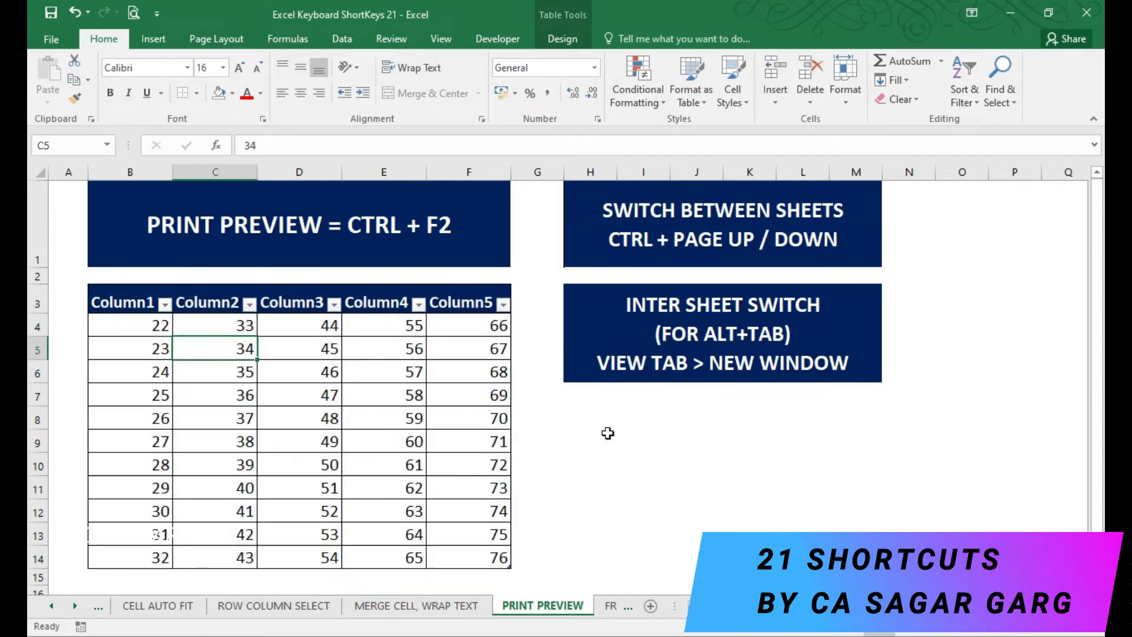
# Step: Check the Quick Access Toolbar commands, and view the print preview of the sheet twice, returning to the worksheet each time
pyautogui.click(157, 13)
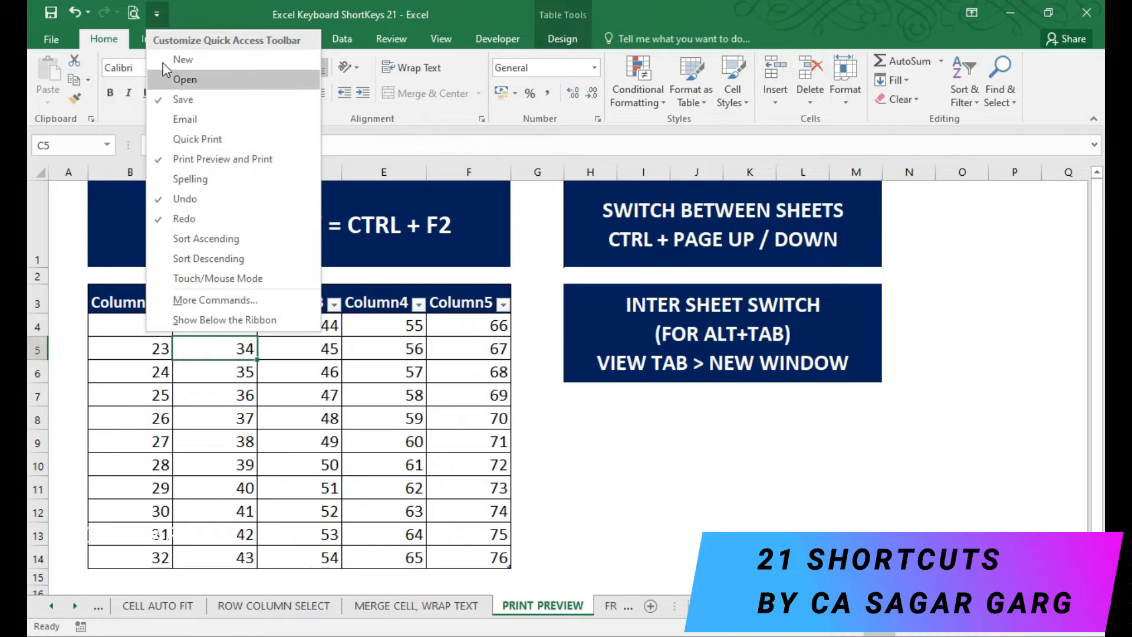
pyautogui.click(136, 15)
pyautogui.click(134, 13)
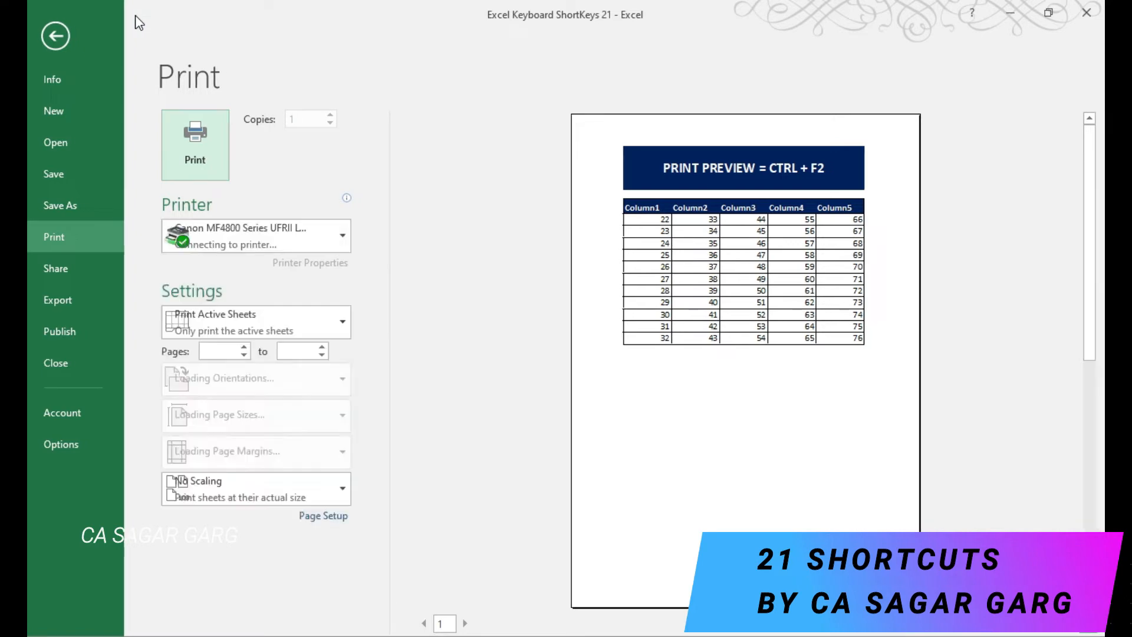
pyautogui.press('Escape')
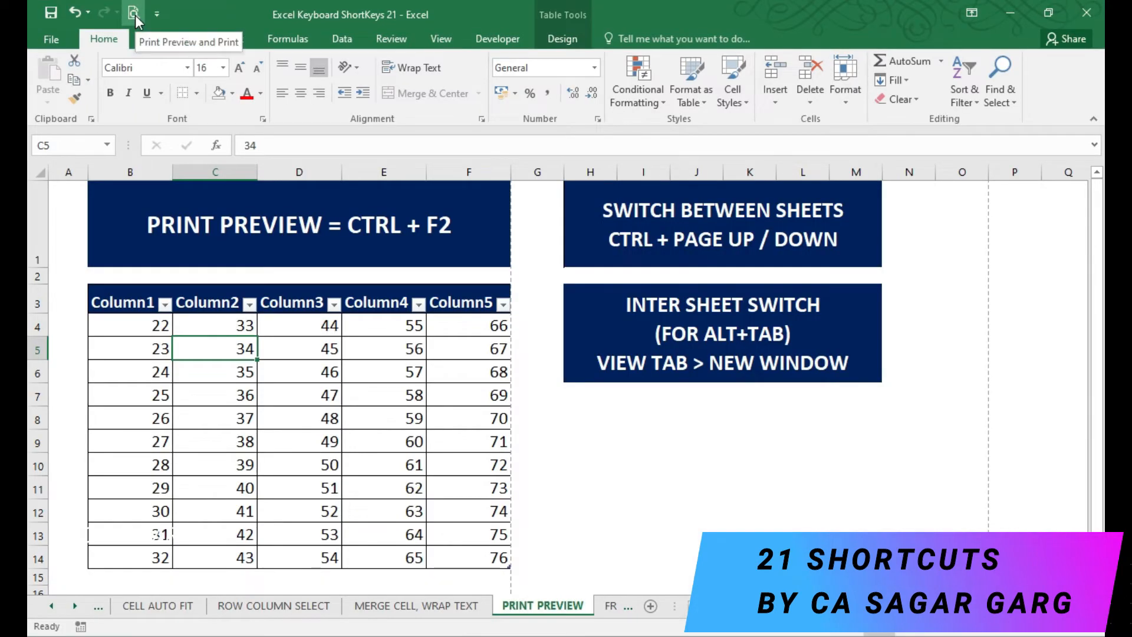
pyautogui.click(135, 15)
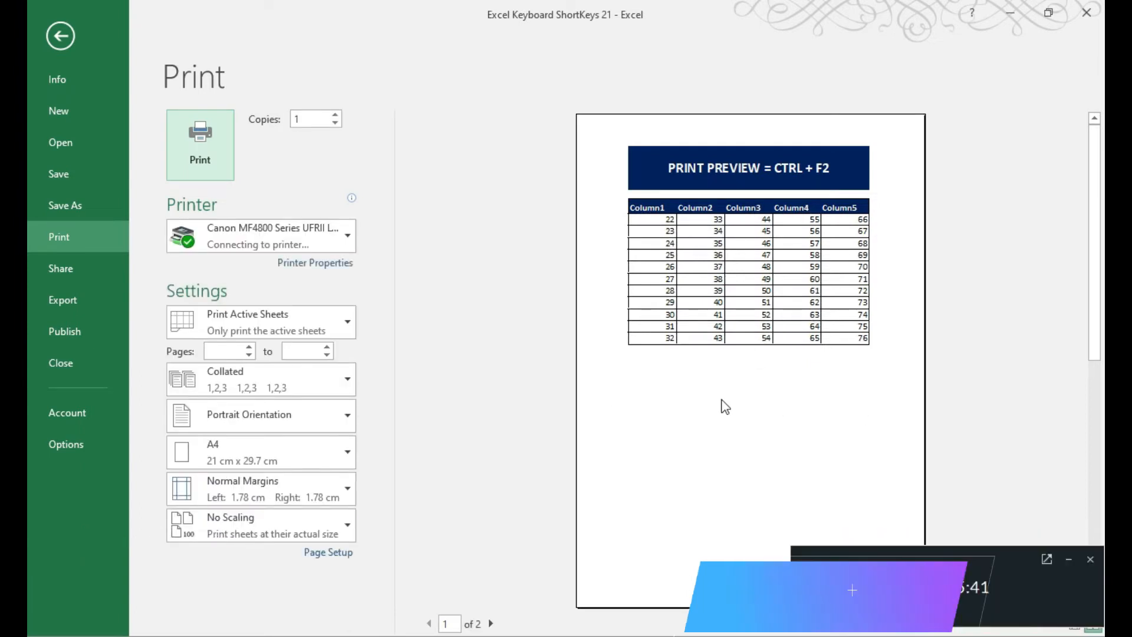
pyautogui.press('Escape')
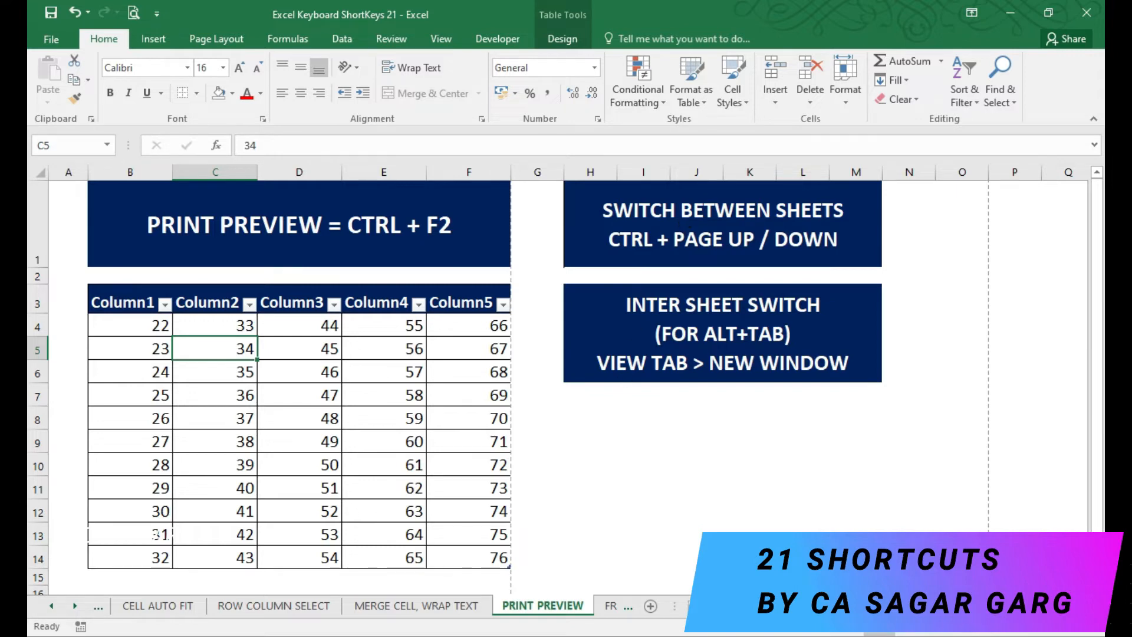
# Step: Switch back and forth between the MERGE CELL, WRAP TEXT, PRINT PREVIEW and FREEZE PANES sheets, ending on PRINT PREVIEW
pyautogui.hotkey('ctrl', 'pagedown')
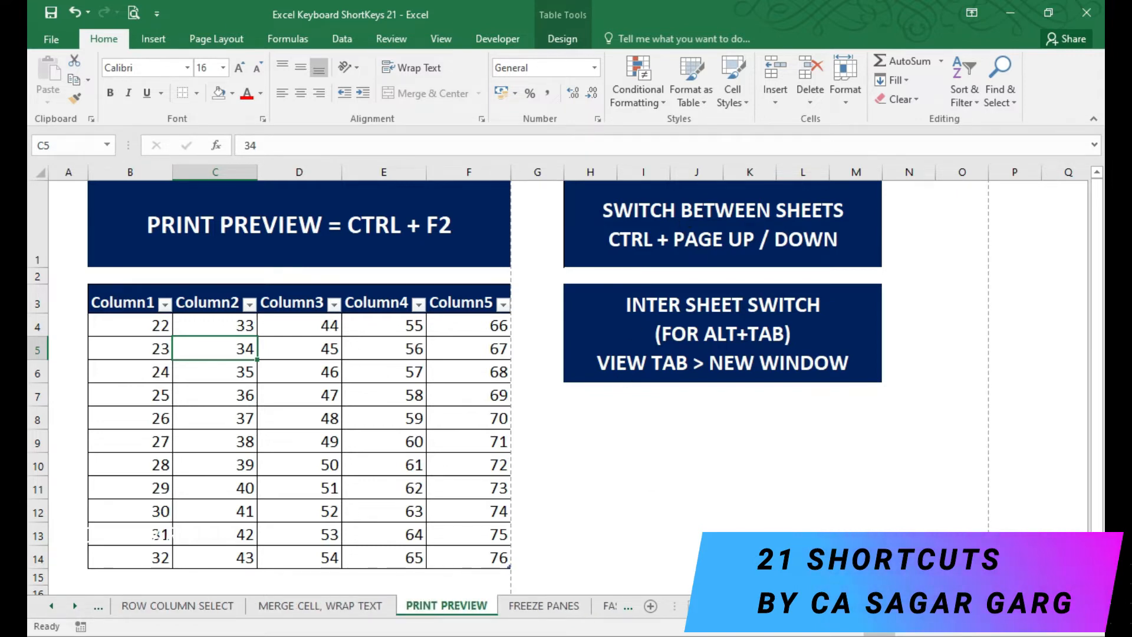
pyautogui.hotkey('ctrl', 'pageup')
pyautogui.hotkey('ctrl', 'pagedown')
pyautogui.hotkey('ctrl', 'pagedown')
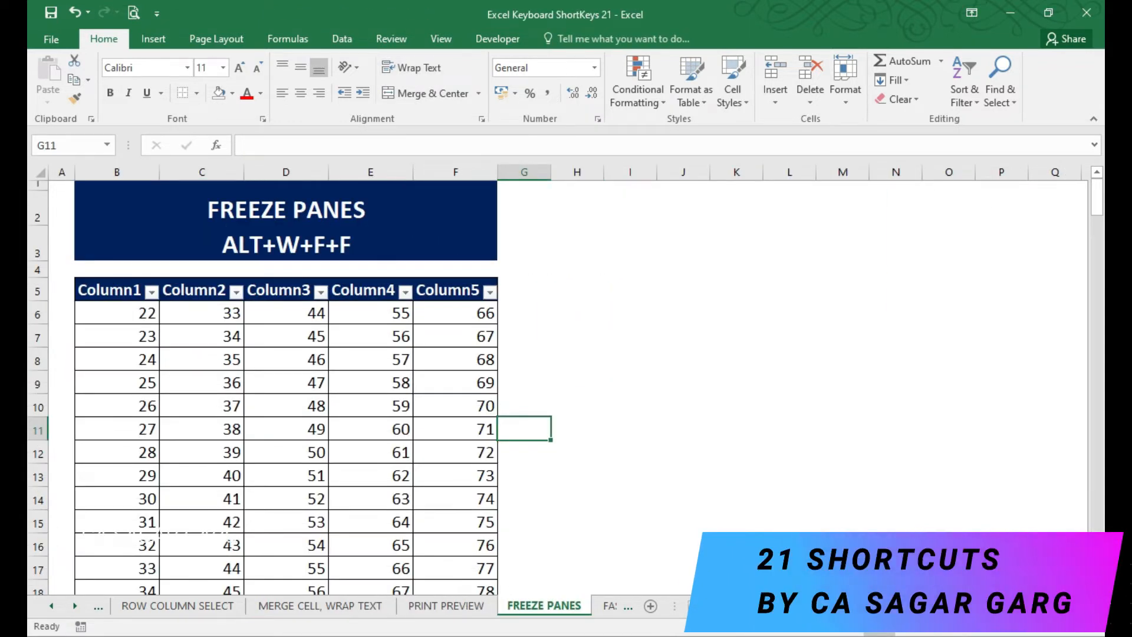
pyautogui.hotkey('ctrl', 'pageup')
pyautogui.hotkey('ctrl', 'pageup')
pyautogui.hotkey('ctrl', 'pagedown')
pyautogui.hotkey('ctrl', 'pagedown')
pyautogui.hotkey('ctrl', 'pageup')
pyautogui.hotkey('ctrl', 'pageup')
pyautogui.hotkey('ctrl', 'pagedown')
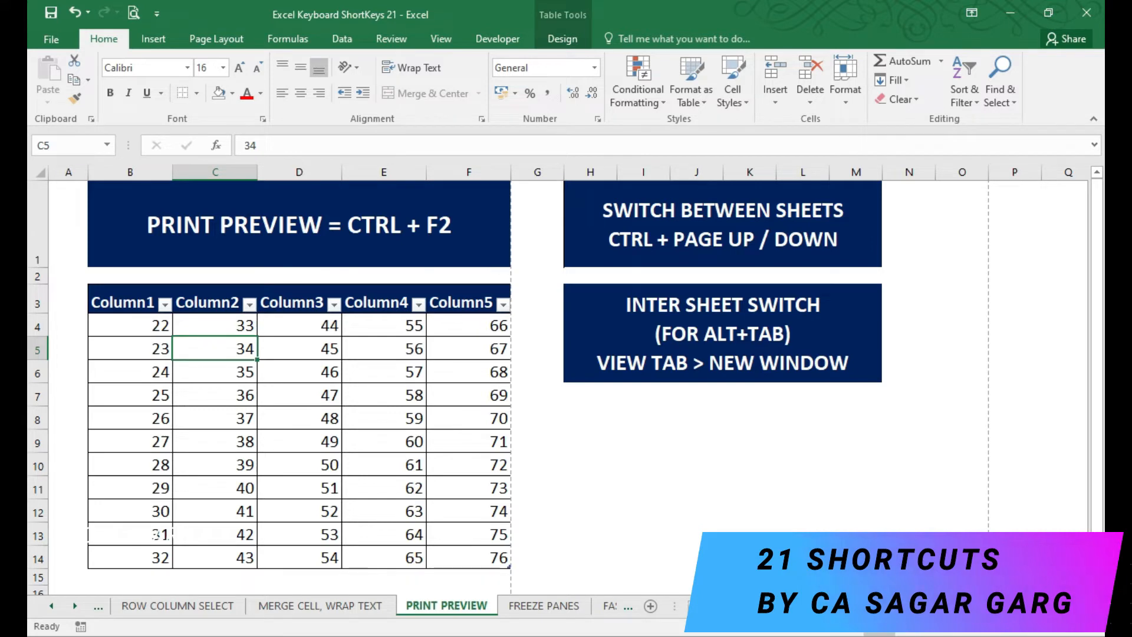
# Step: Select cell H9 below the INTER SHEET SWITCH box and open a second window of the workbook
pyautogui.press('Up')
pyautogui.press('Right')
pyautogui.press('Right')
pyautogui.press('Right')
pyautogui.press('Right')
pyautogui.press('Right')
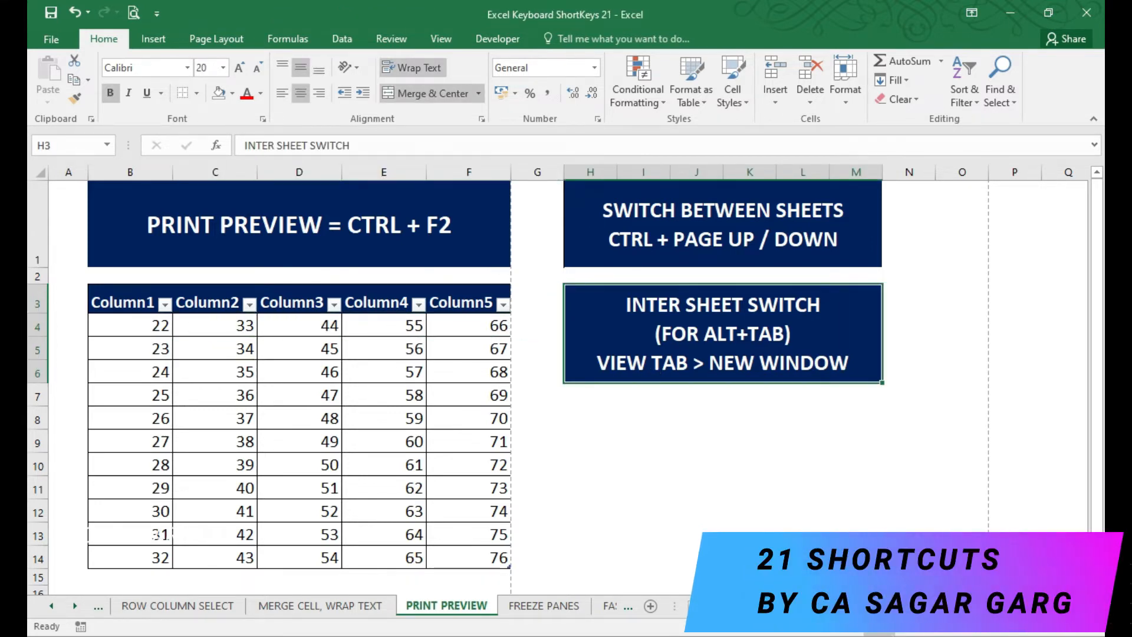
pyautogui.press('Down')
pyautogui.press('Down')
pyautogui.press('Down')
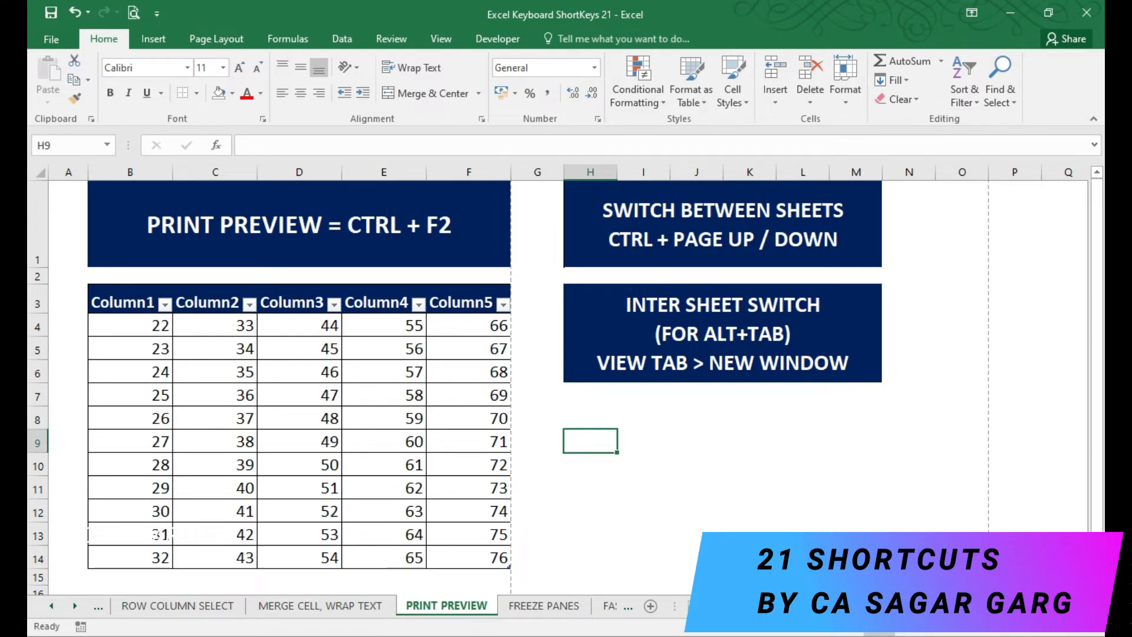
pyautogui.click(441, 39)
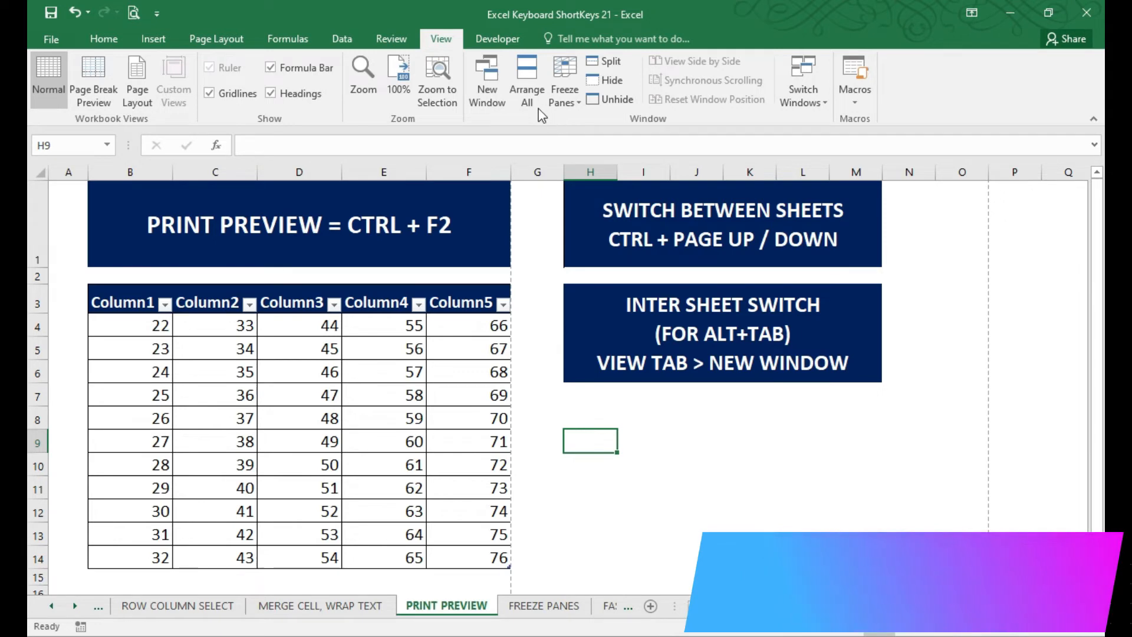
pyautogui.click(496, 101)
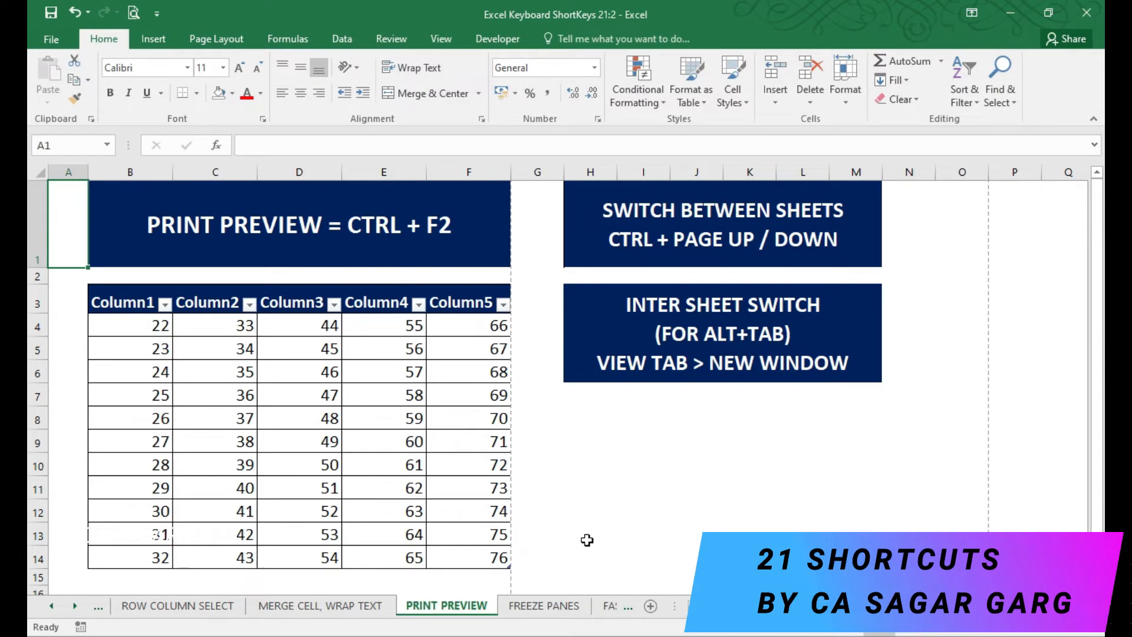
# Step: Show the MERGE CELL, WRAP TEXT sheet in the first workbook window, alternate between both windows, and select cell F8 there
pyautogui.hotkey('alt', 'Tab')
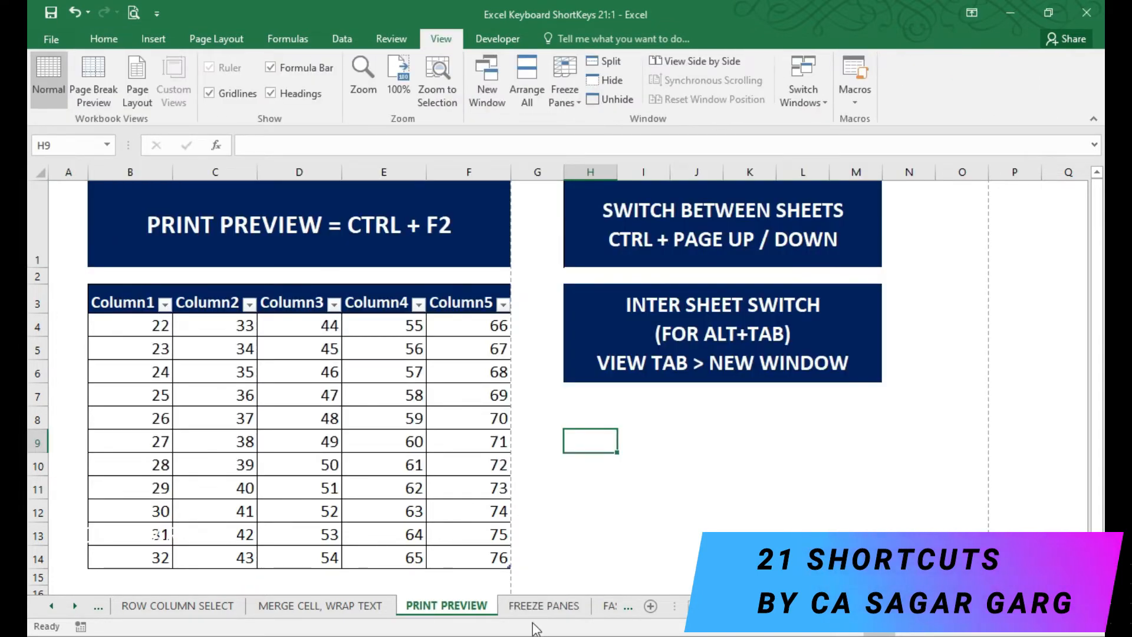
pyautogui.click(373, 607)
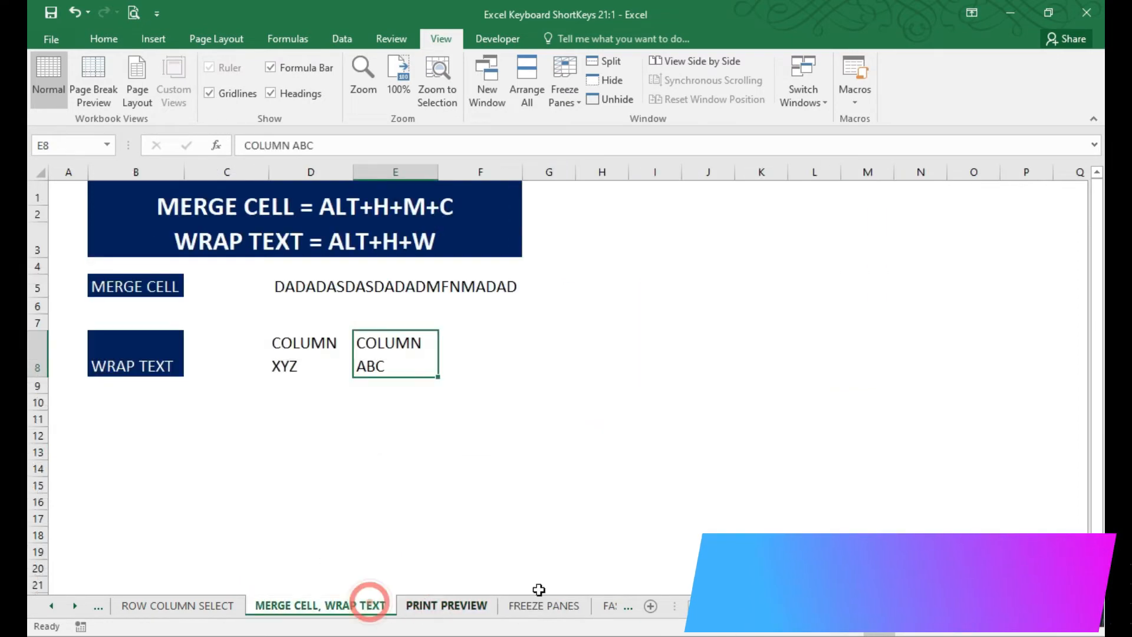
pyautogui.hotkey('alt', 'Tab')
pyautogui.hotkey('alt', 'Tab')
pyautogui.hotkey('alt', 'Tab')
pyautogui.hotkey('alt', 'Tab')
pyautogui.press('Right')
pyautogui.press('Left')
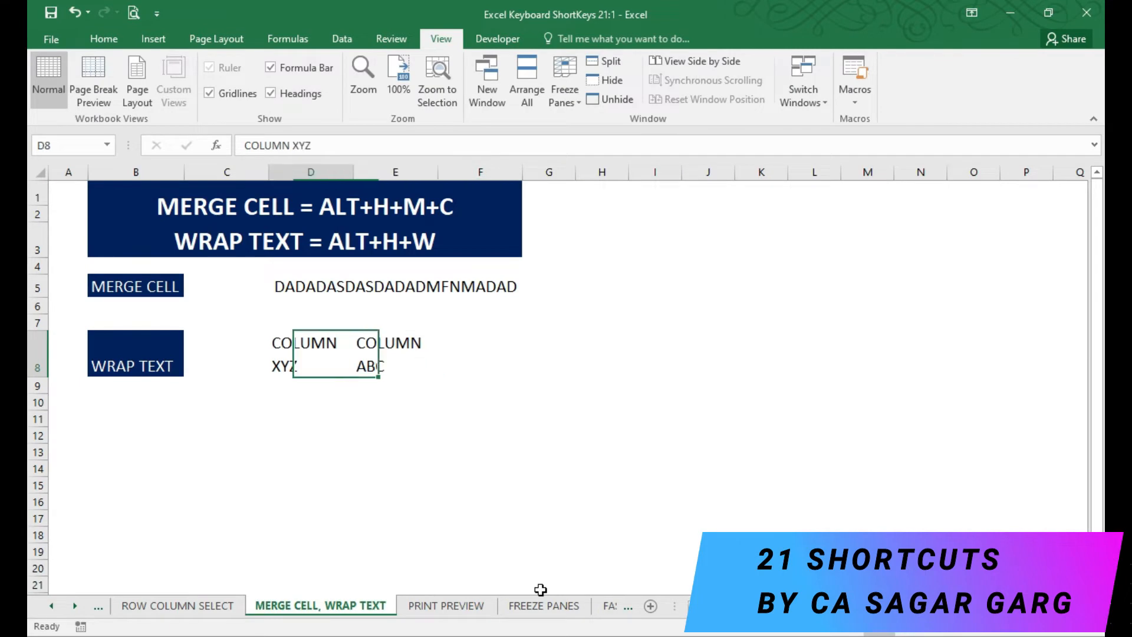
pyautogui.press('Right')
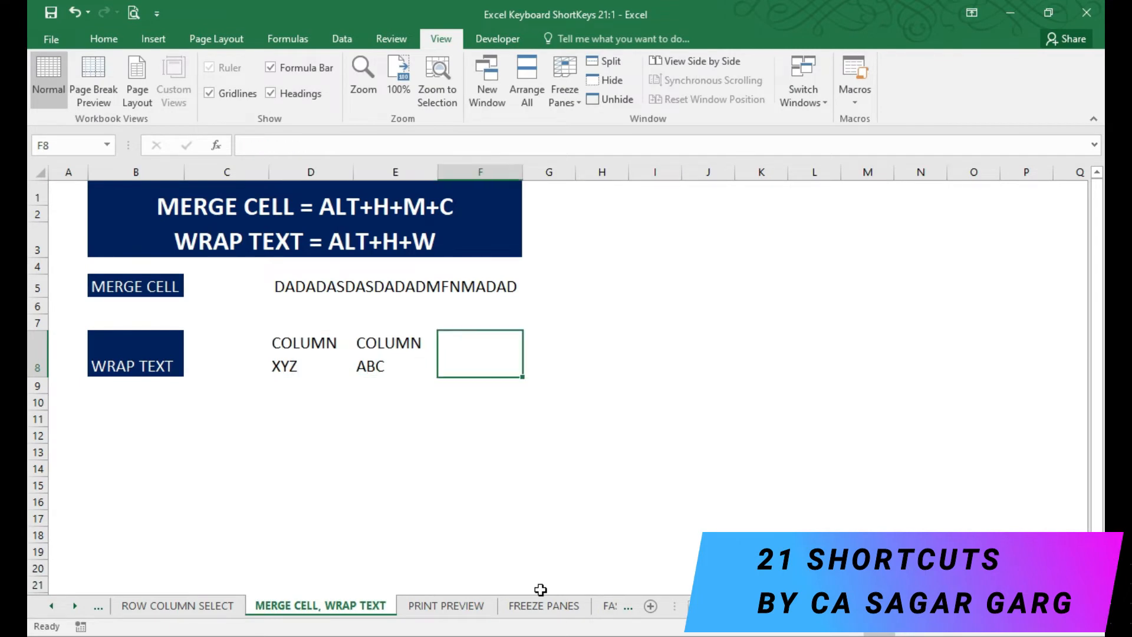
# Step: Switch to the second workbook window and select cell H8 on the PRINT PREVIEW sheet
pyautogui.hotkey('alt', 'Tab')
pyautogui.press('Down')
pyautogui.press('Down')
pyautogui.press('Down')
pyautogui.press('Down')
pyautogui.press('Down')
pyautogui.press('Down')
pyautogui.press('Down')
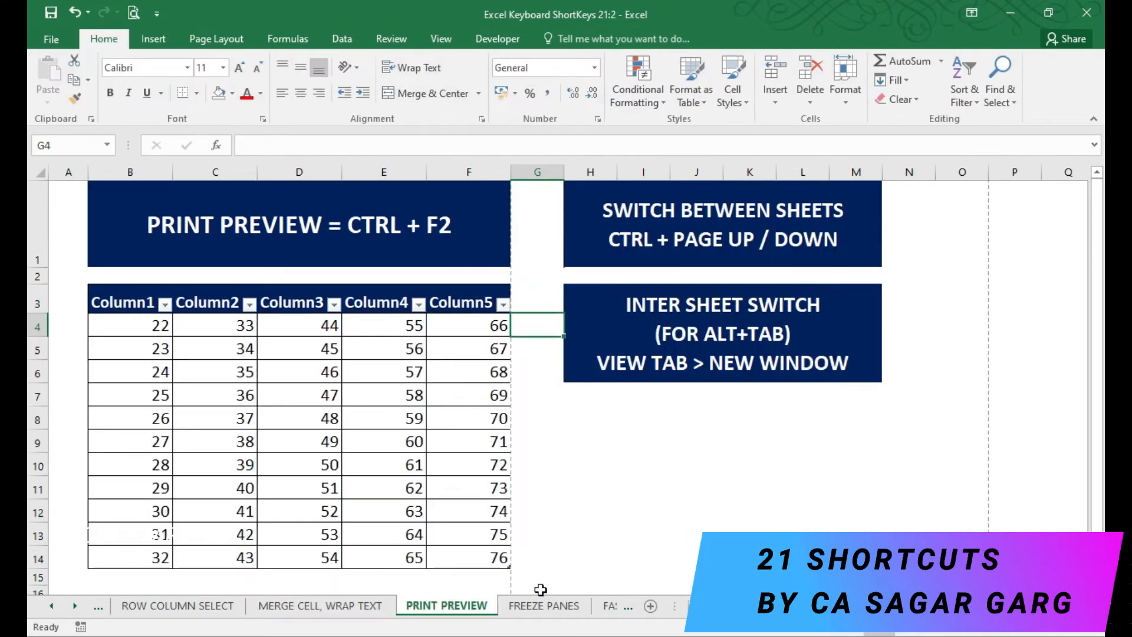
pyautogui.press('Right')
pyautogui.press('Up')
pyautogui.press('Down')
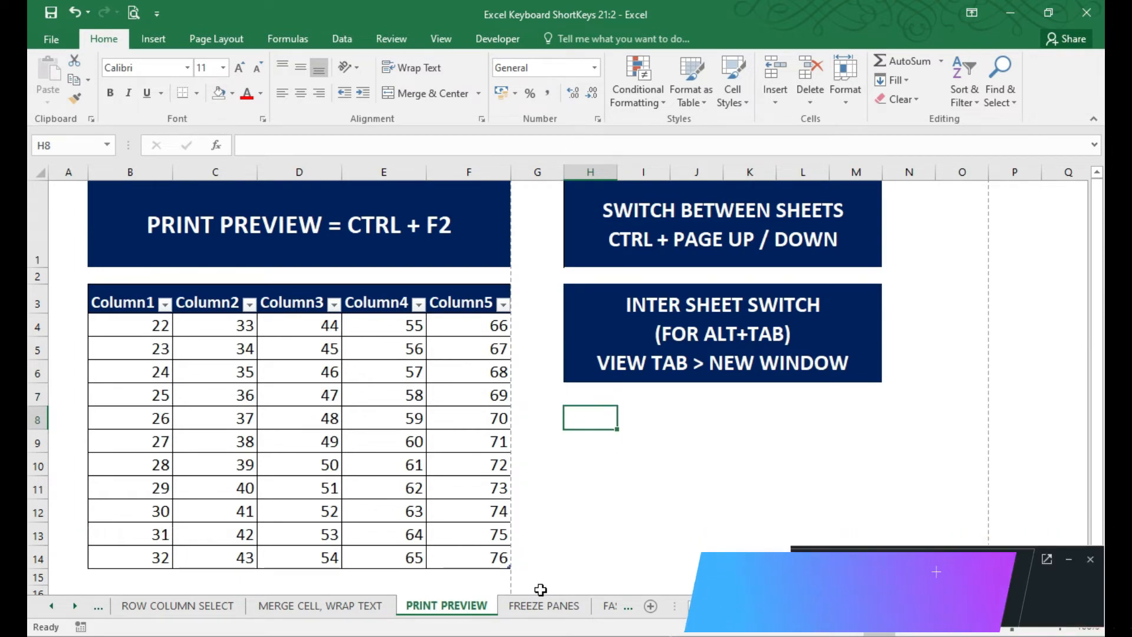
# Step: Switch to the other workbook window and back to PRINT PREVIEW, and move on to the FREEZE PANES sheet
pyautogui.hotkey('alt', 'Tab')
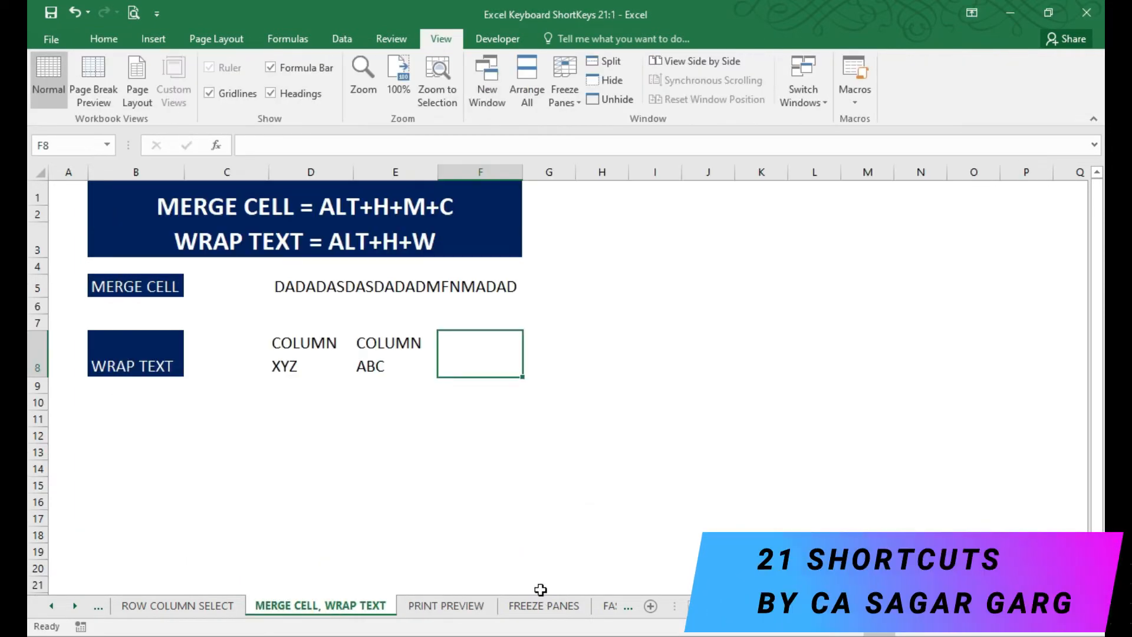
pyautogui.hotkey('alt', 'Tab')
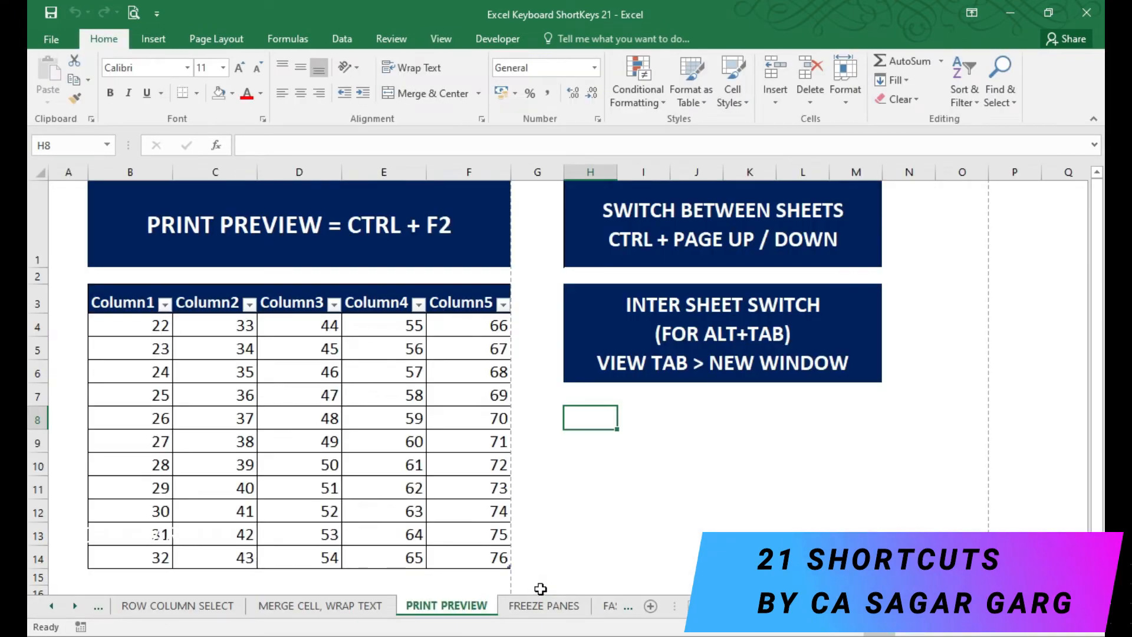
pyautogui.hotkey('ctrl', 'pagedown')
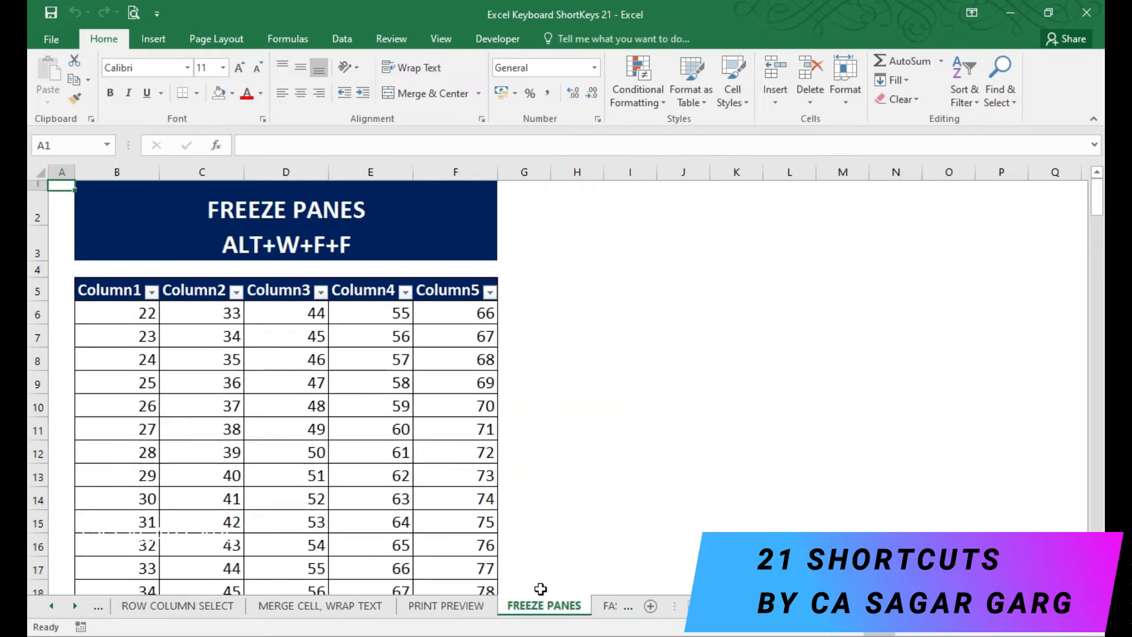
# Step: Select the whole table from the Column1 header in B5, remove its filter buttons, and move to the Column2 header
pyautogui.press('Down')
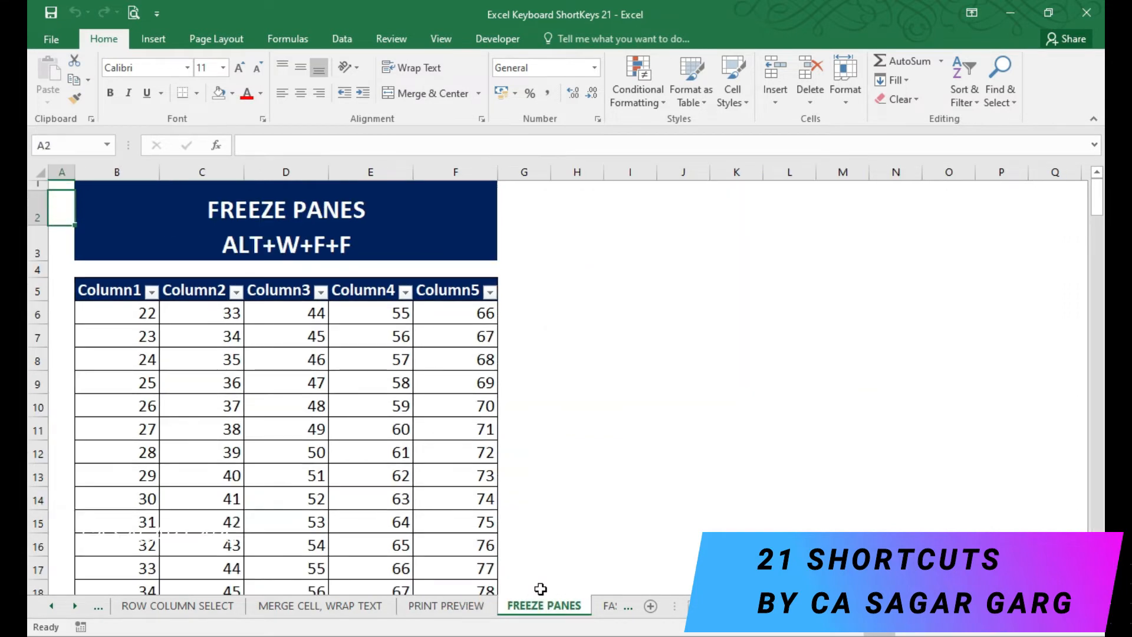
pyautogui.press('Right')
pyautogui.press('Down')
pyautogui.press('Down')
pyautogui.press('Down')
pyautogui.press('Up')
pyautogui.hotkey('ctrl', 'shift', 'Right')
pyautogui.hotkey('ctrl', 'shift', 'Down')
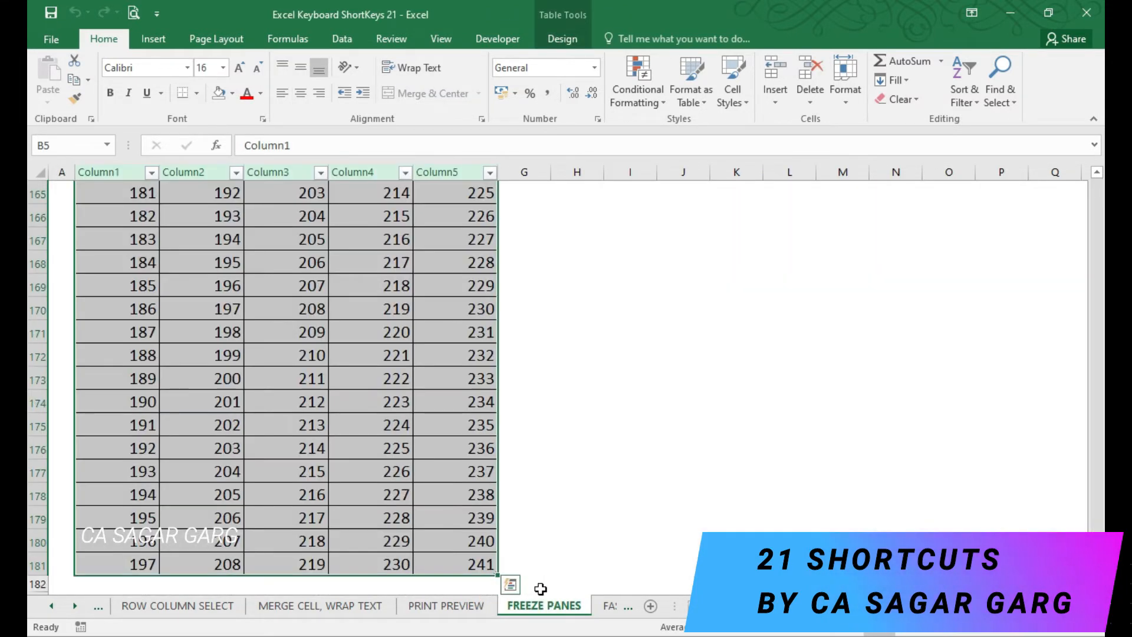
pyautogui.hotkey('alt', 'a')
pyautogui.press('t')
pyautogui.press('Up')
pyautogui.press('Down')
pyautogui.press('Right')
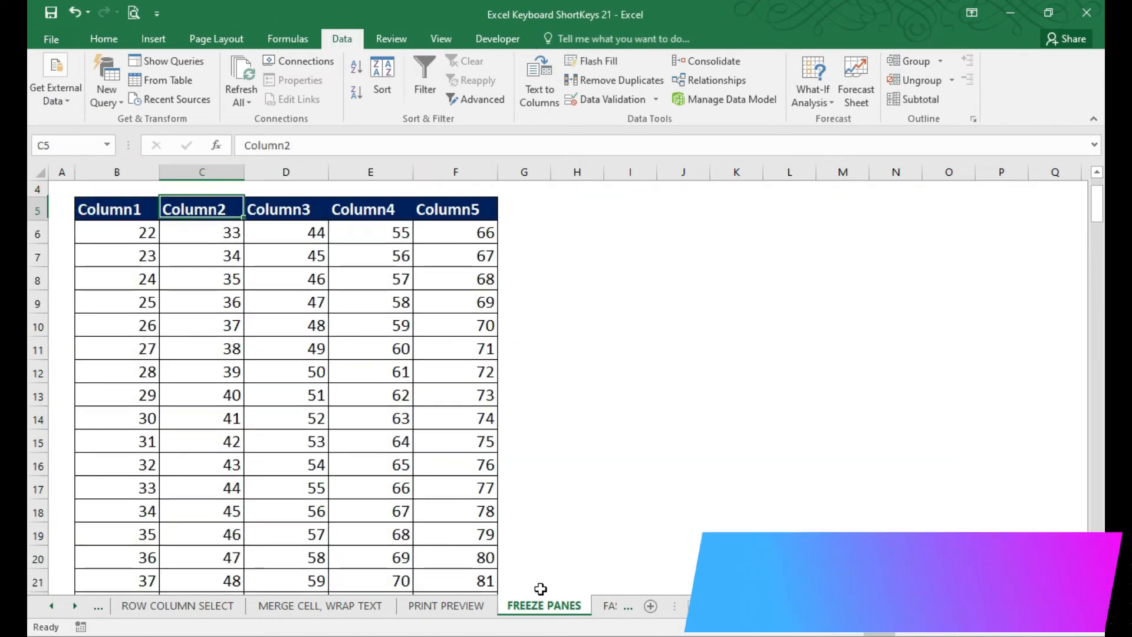
# Step: Move down through the Column2 data and back up to examine how the unfrozen title and header rows behave
pyautogui.scroll(1, 540, 589)
pyautogui.press('Down')
pyautogui.press('Down')
pyautogui.press('Down')
pyautogui.press('Down')
pyautogui.press('Down')
pyautogui.press('Down')
pyautogui.press('Down')
pyautogui.press('Down')
pyautogui.press('Down')
pyautogui.press('Down')
pyautogui.press('Down')
pyautogui.press('Down')
pyautogui.press('Down')
pyautogui.press('Down')
pyautogui.press('Down')
pyautogui.press('Down')
pyautogui.press('Down')
pyautogui.press('Down')
pyautogui.press('Down')
pyautogui.press('Down')
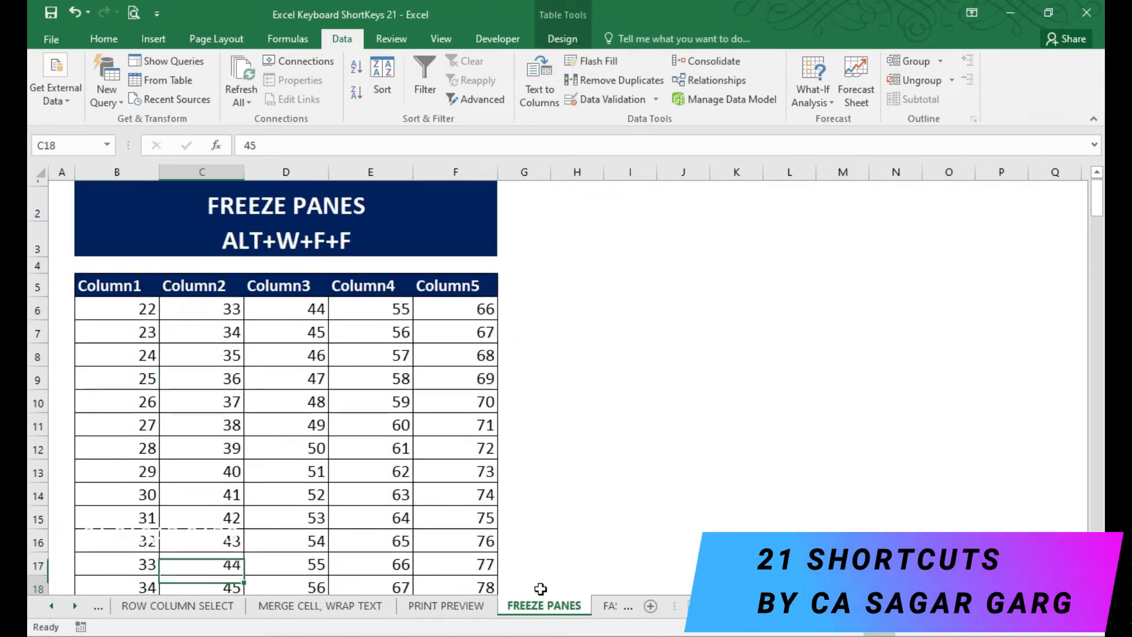
pyautogui.press('Up')
pyautogui.press('Up')
pyautogui.press('Up')
pyautogui.press('Up')
pyautogui.press('Up')
pyautogui.press('Up')
pyautogui.press('Up')
pyautogui.press('Up')
pyautogui.press('Up')
pyautogui.press('Up')
pyautogui.press('Up')
pyautogui.press('Up')
pyautogui.press('Up')
pyautogui.press('Up')
pyautogui.press('Up')
pyautogui.press('Up')
pyautogui.press('Up')
pyautogui.press('Up')
pyautogui.press('Up')
pyautogui.press('Up')
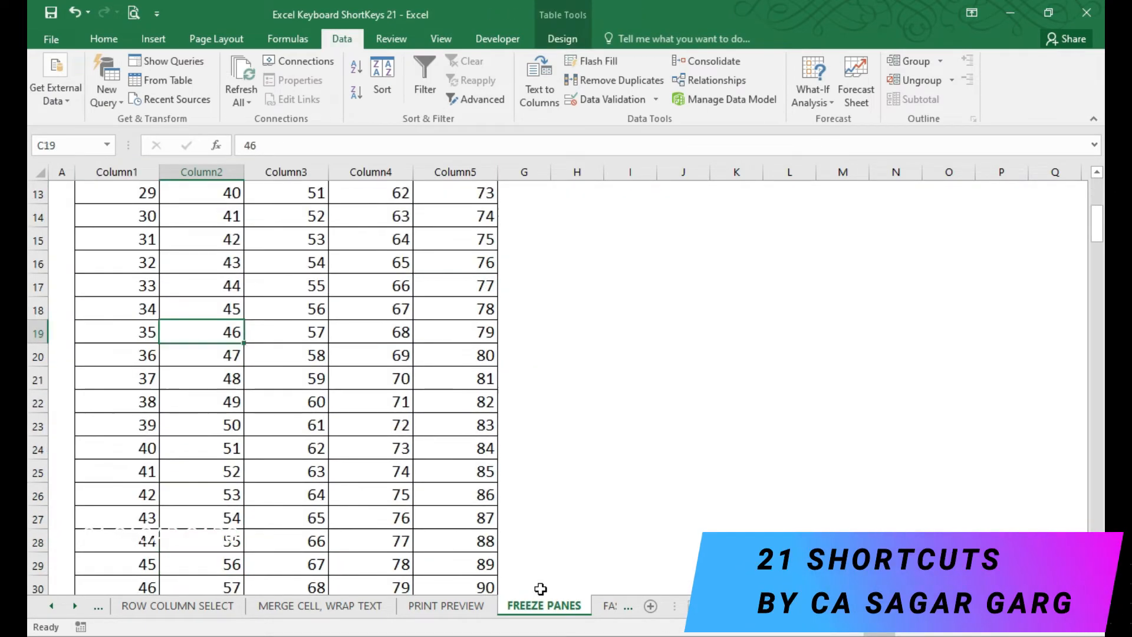
pyautogui.press('Up')
pyautogui.press('Up')
pyautogui.press('Up')
pyautogui.press('Up')
pyautogui.press('Up')
pyautogui.press('Up')
pyautogui.press('Up')
pyautogui.press('Up')
pyautogui.press('Up')
pyautogui.press('Up')
# Step: Freeze the panes at cell B6, directly below the Column1 header
pyautogui.press('Down')
pyautogui.press('Down')
pyautogui.press('Down')
pyautogui.press('Left')
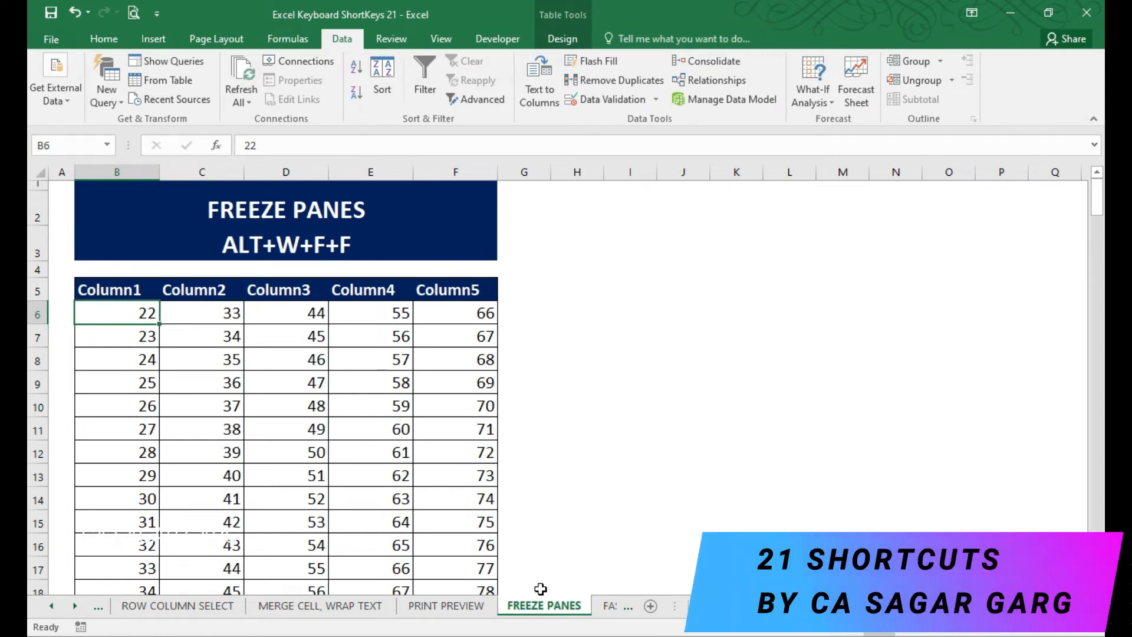
pyautogui.press('alt')
pyautogui.press('w')
pyautogui.press('f')
pyautogui.press('f')
# Step: Move down and back up through the Column1 data to examine how the frozen title and header rows behave
pyautogui.press('Down')
pyautogui.press('Down')
pyautogui.press('Down')
pyautogui.press('Down')
pyautogui.press('Down')
pyautogui.press('Down')
pyautogui.press('Down')
pyautogui.press('Down')
pyautogui.press('Down')
pyautogui.press('Down')
pyautogui.press('Down')
pyautogui.press('Down')
pyautogui.press('Down')
pyautogui.press('Down')
pyautogui.press('Down')
pyautogui.press('Down')
pyautogui.press('Down')
pyautogui.press('Down')
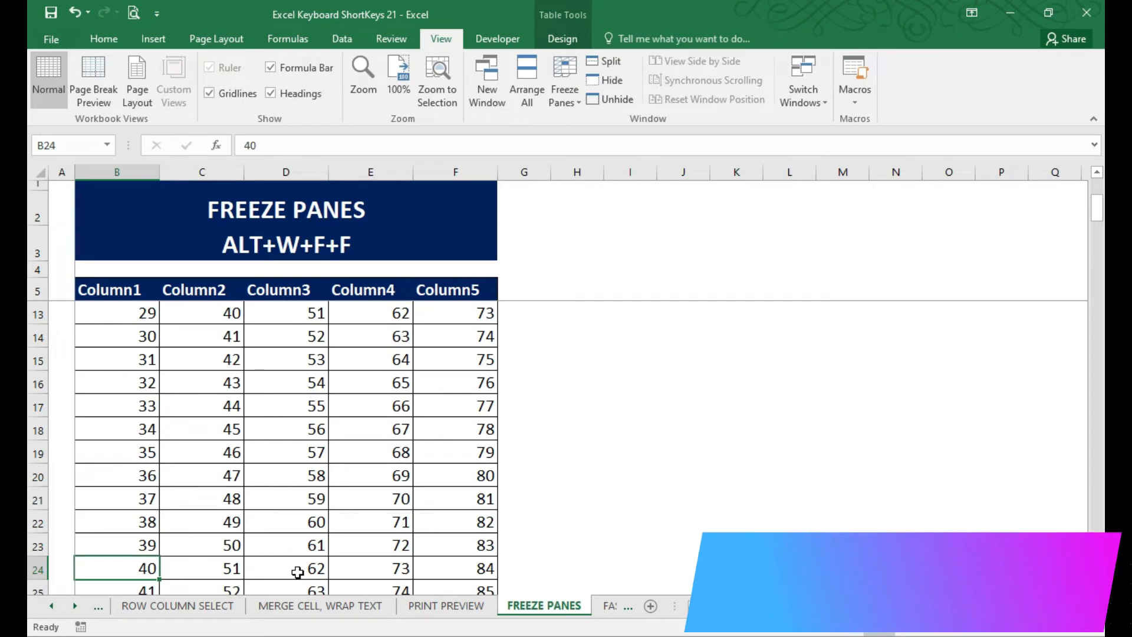
pyautogui.press('Down')
pyautogui.press('Down')
pyautogui.press('Down')
pyautogui.press('Down')
pyautogui.press('Down')
pyautogui.press('Down')
pyautogui.press('Down')
pyautogui.press('Down')
pyautogui.press('Down')
pyautogui.press('Down')
pyautogui.press('Up')
pyautogui.press('Up')
pyautogui.press('Up')
pyautogui.press('Up')
pyautogui.press('Up')
pyautogui.press('Up')
pyautogui.press('Up')
pyautogui.press('Up')
pyautogui.press('Up')
pyautogui.press('Up')
pyautogui.press('Up')
pyautogui.press('Up')
pyautogui.press('Up')
pyautogui.press('Up')
pyautogui.press('Up')
pyautogui.press('Up')
pyautogui.press('Up')
pyautogui.press('Up')
pyautogui.press('Up')
pyautogui.press('Up')
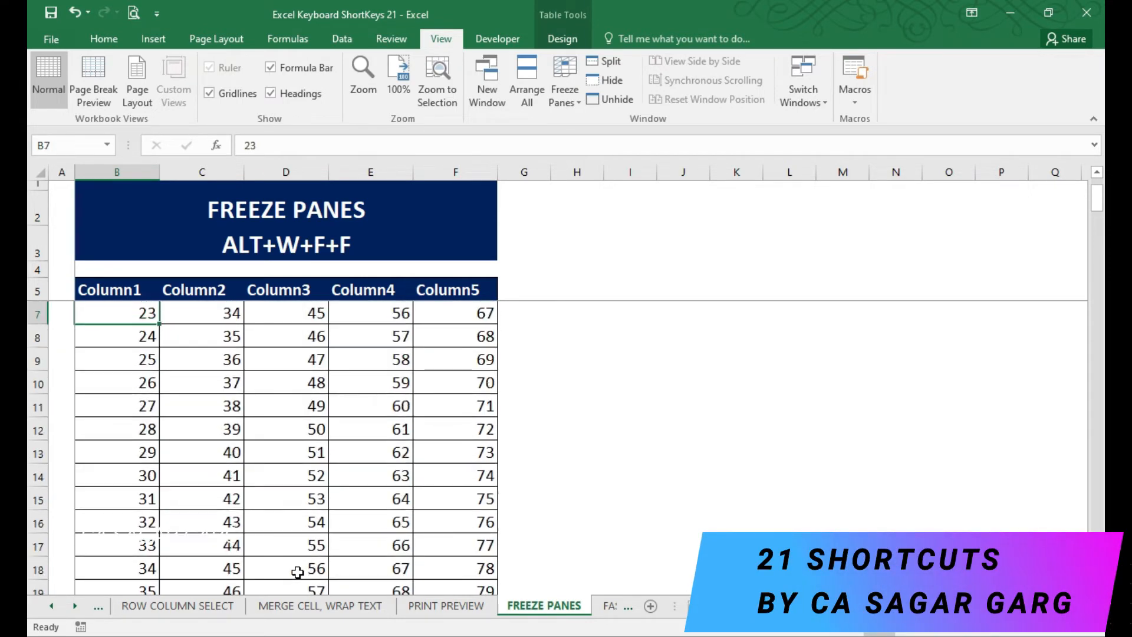
pyautogui.press('Up')
pyautogui.press('Up')
pyautogui.press('Up')
pyautogui.press('Up')
pyautogui.press('Down')
pyautogui.press('Down')
pyautogui.press('Down')
pyautogui.press('Up')
pyautogui.press('Up')
pyautogui.press('Up')
pyautogui.press('Down')
pyautogui.press('Down')
pyautogui.press('Down')
pyautogui.press('Up')
pyautogui.press('Up')
pyautogui.press('Down')
pyautogui.press('Down')
pyautogui.press('Down')
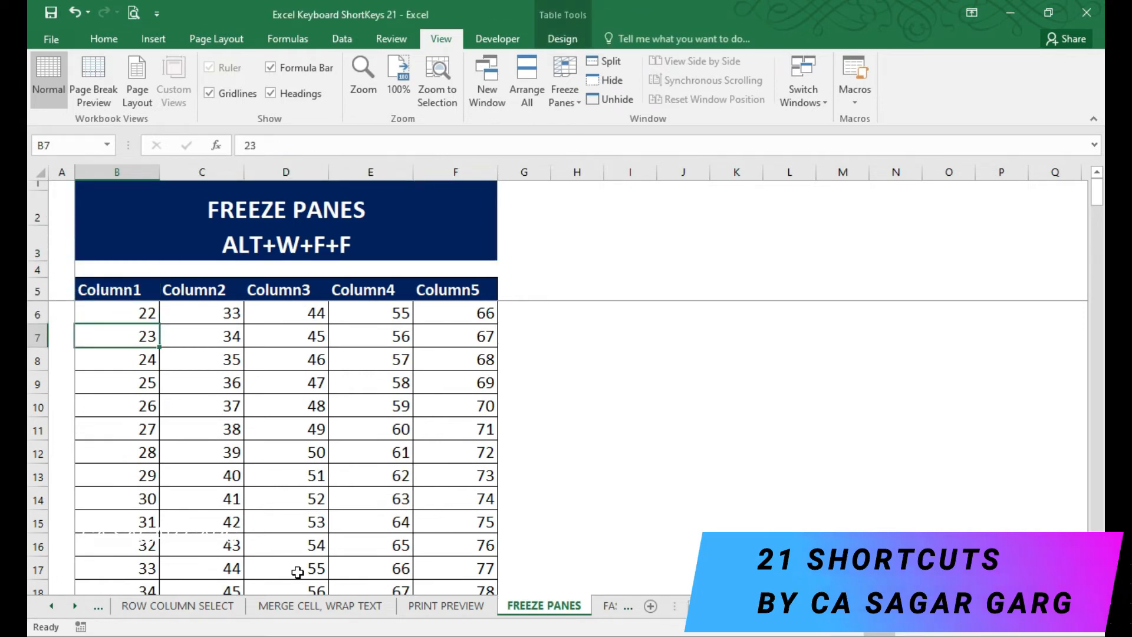
# Step: Go to the FASTER SELECTION sheet and select the whole table from the Column1 header in B5 to F181
pyautogui.hotkey('ctrl', 'pagedown')
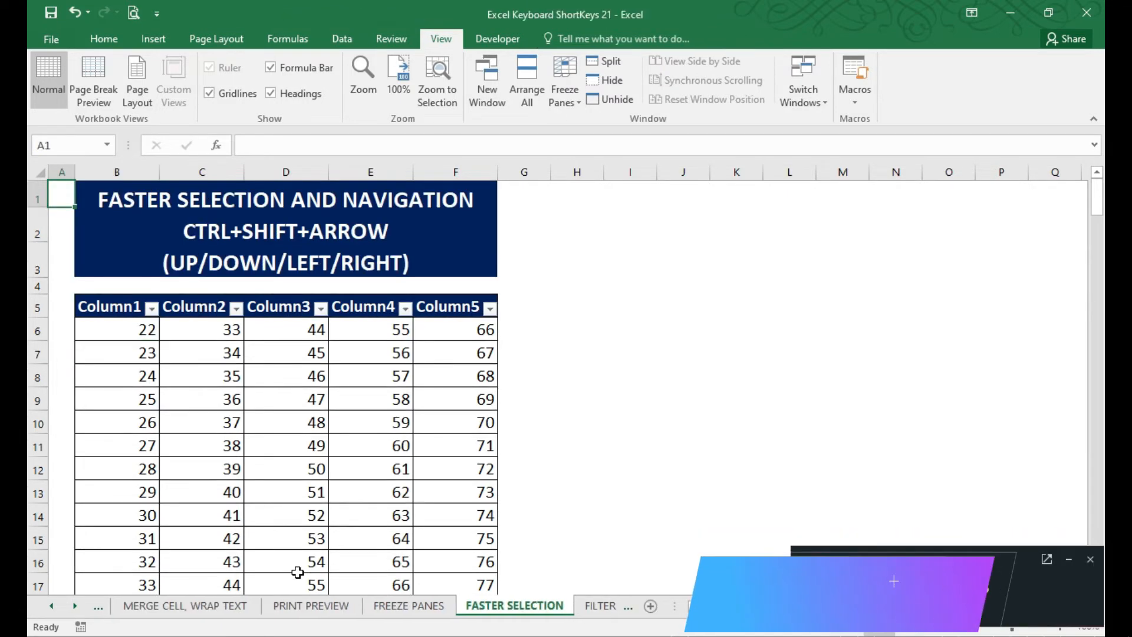
pyautogui.press('Right')
pyautogui.press('Down')
pyautogui.press('Down')
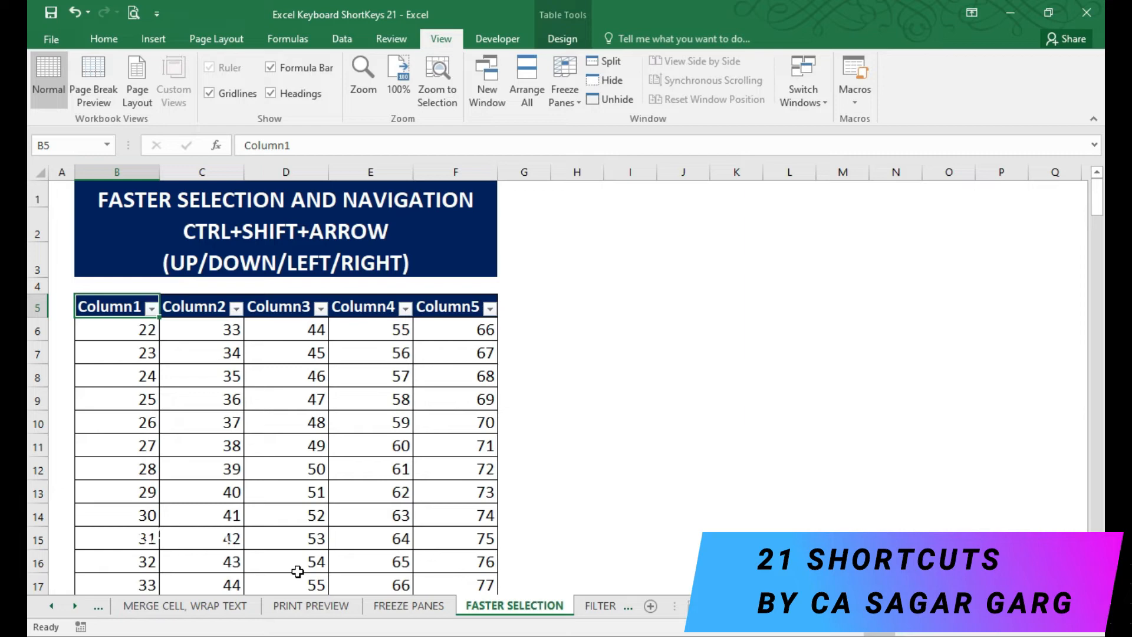
pyautogui.hotkey('ctrl', 'shift', 'Right')
pyautogui.hotkey('ctrl', 'shift', 'Down')
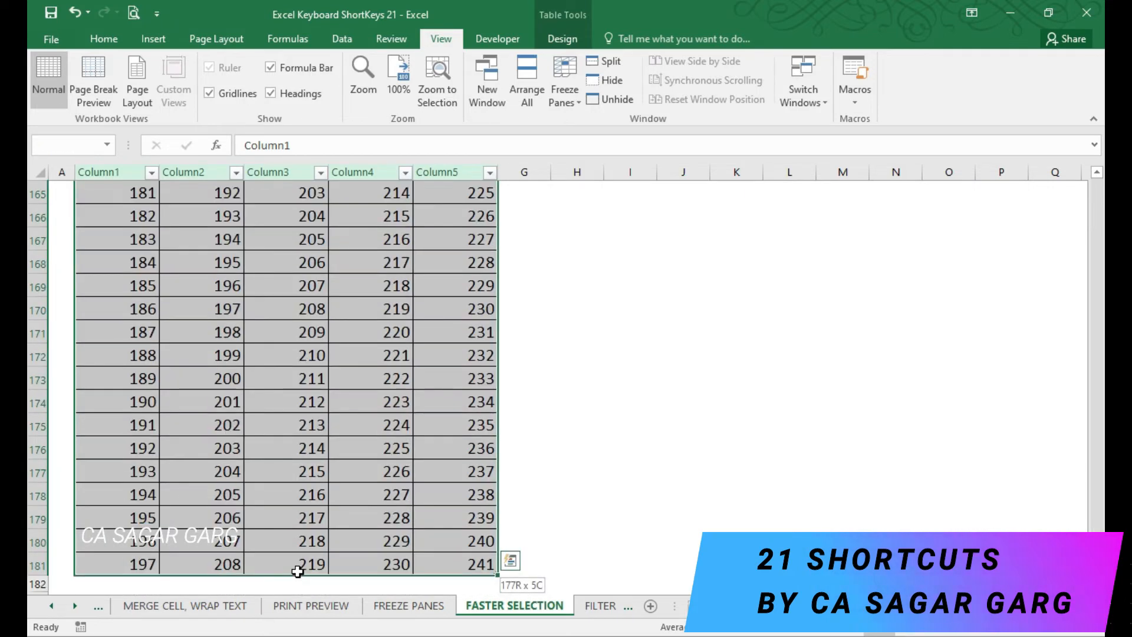
# Step: Drop the table selection and move up to the FASTER SELECTION AND NAVIGATION title cell
pyautogui.press('Up')
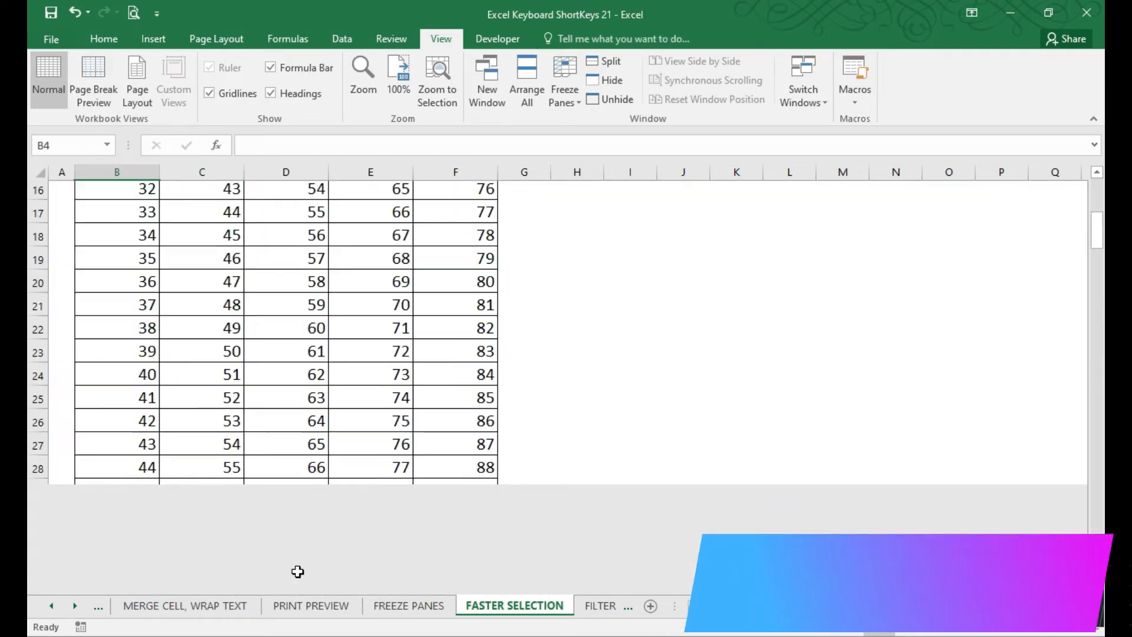
pyautogui.press('Down')
pyautogui.press('Up')
pyautogui.press('Down')
pyautogui.press('Up')
pyautogui.press('Up')
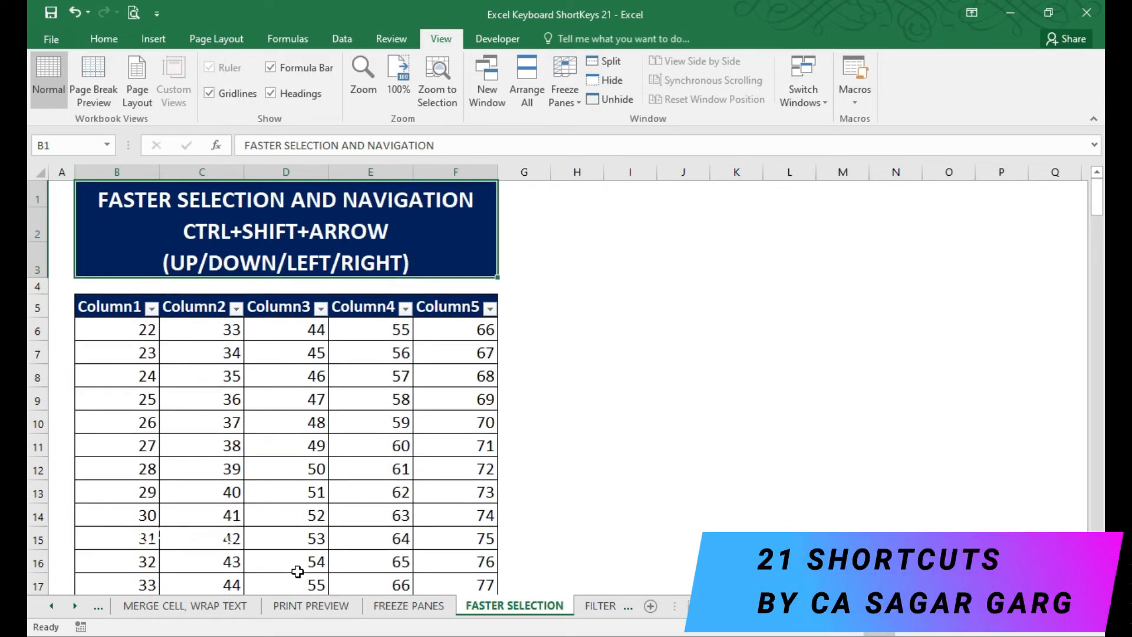
# Step: Reselect the full table, extending from the Column1 header across all five columns and down to the last row
pyautogui.press('Down')
pyautogui.press('Down')
pyautogui.press('Down')
pyautogui.press('Up')
pyautogui.hotkey('ctrl', 'shift', 'Right')
pyautogui.hotkey('ctrl', 'shift', 'Down')
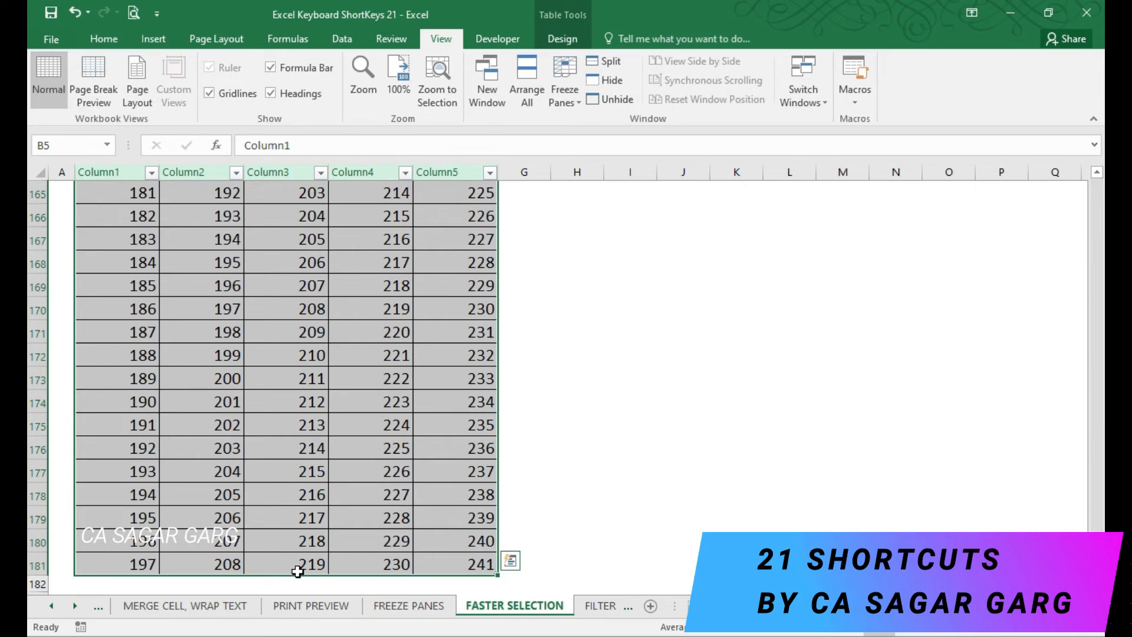
# Step: Clear the table selection and return to the first Column1 value in cell B6
pyautogui.press('Up')
pyautogui.press('Up')
pyautogui.press('Down')
pyautogui.press('Down')
pyautogui.press('Down')
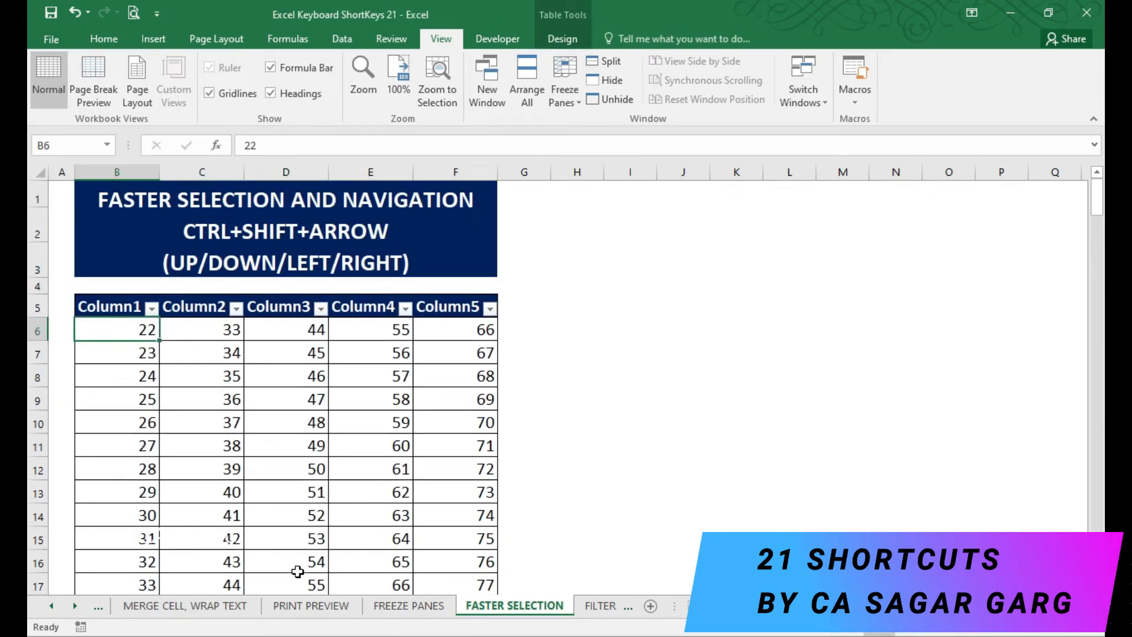
# Step: Go to the FILTER sheet and make the Column1 header in B5 the active cell
pyautogui.hotkey('ctrl', 'pagedown')
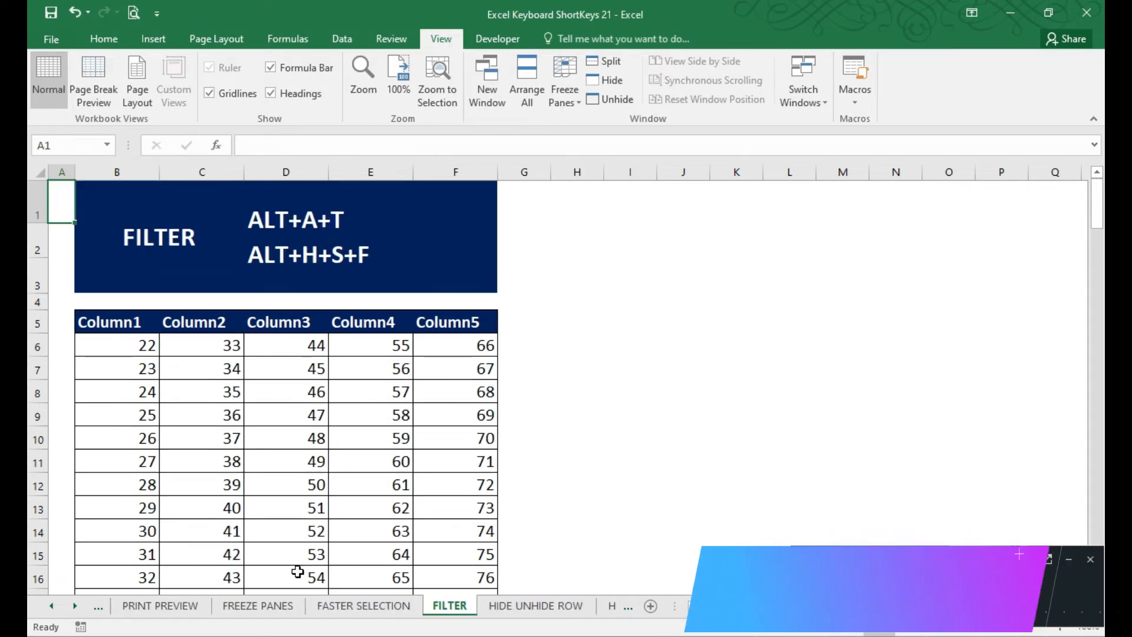
pyautogui.press('Right')
pyautogui.press('Down')
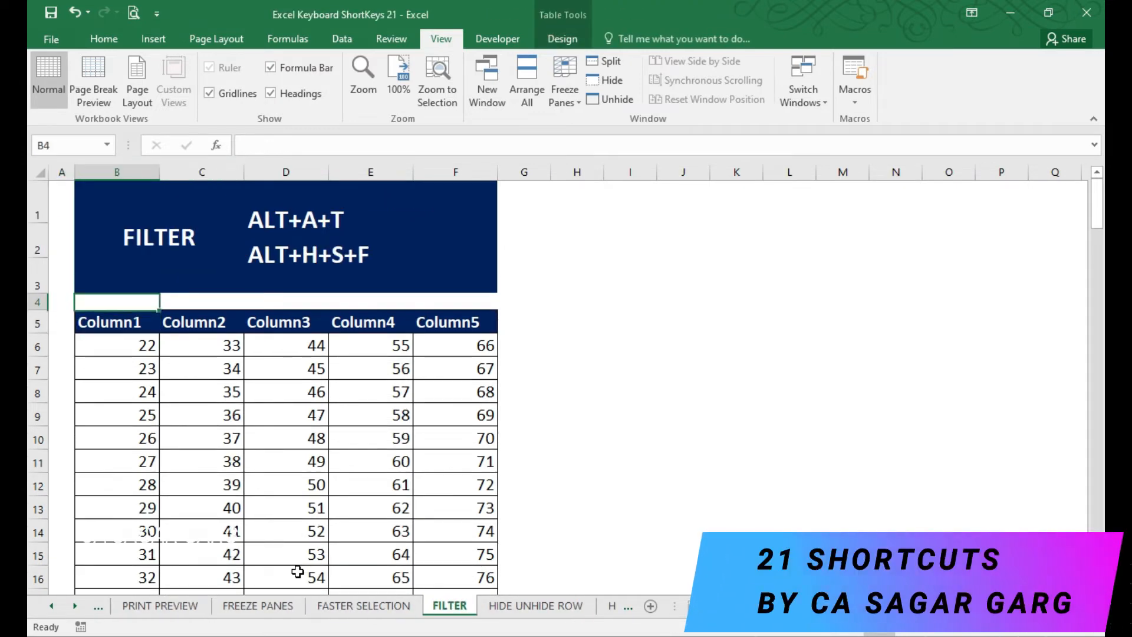
pyautogui.press('Right')
pyautogui.press('Right')
pyautogui.press('Right')
pyautogui.press('Down')
pyautogui.press('Left')
pyautogui.press('Left')
pyautogui.press('Left')
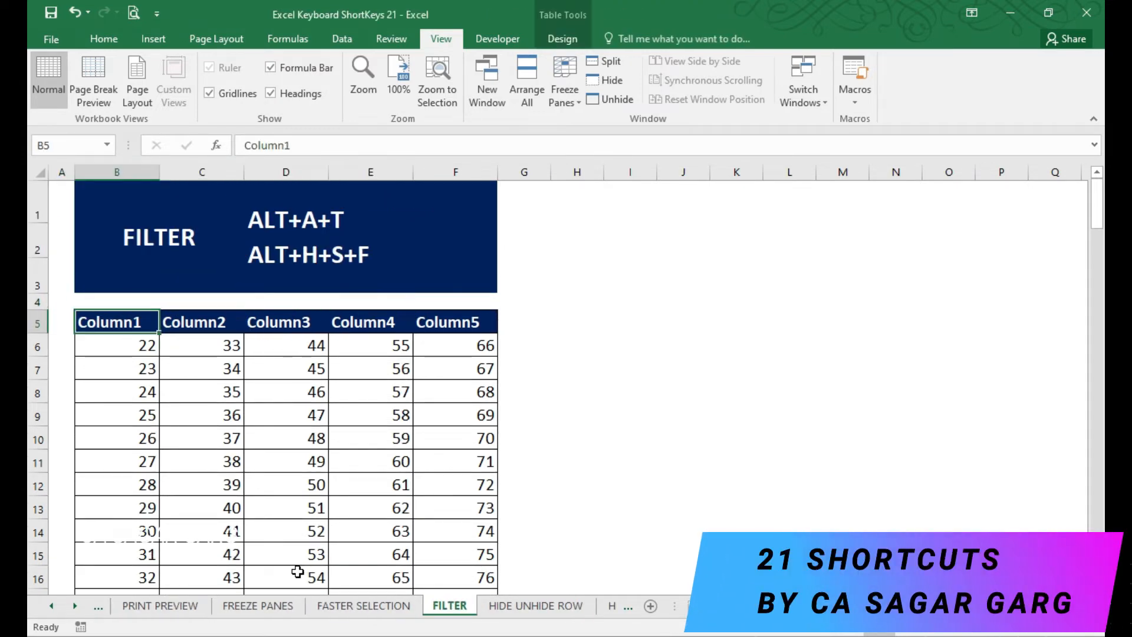
pyautogui.hotkey('ctrl', 'shift', 'Right')
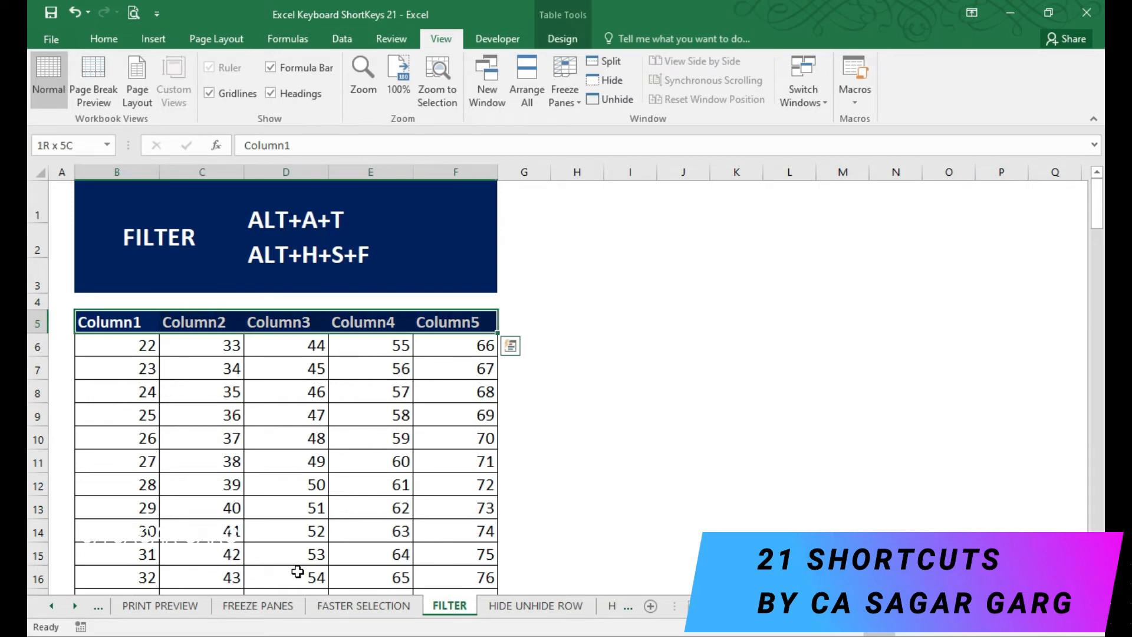
pyautogui.hotkey('ctrl', 'shift', 'Down')
pyautogui.hotkey('ctrl', 'Up')
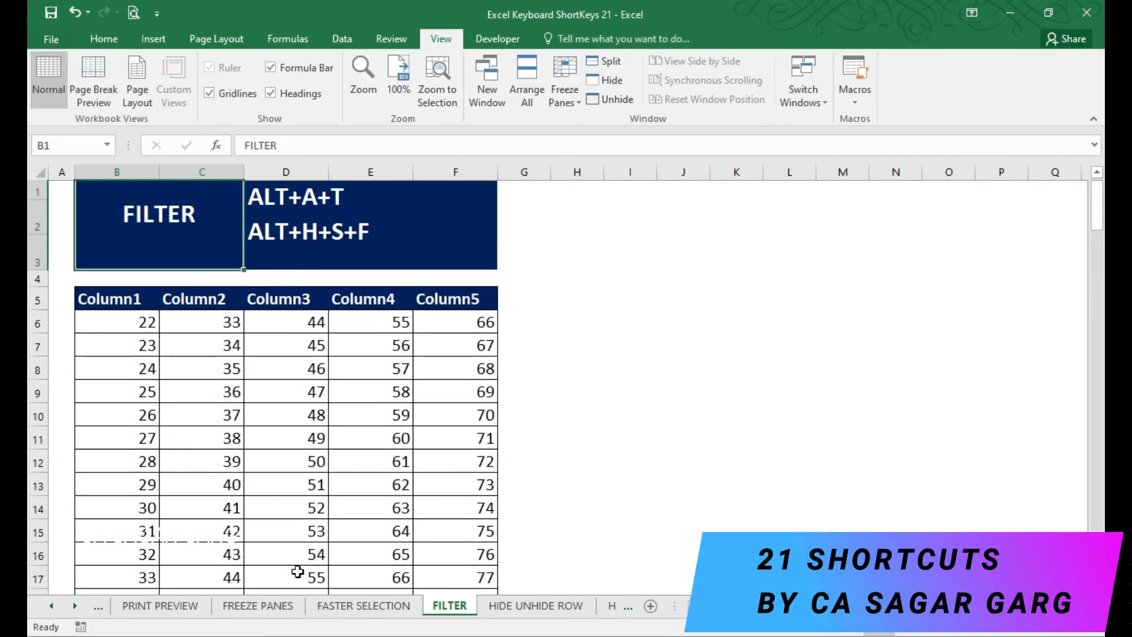
# Step: Select the whole table from the Column1 header in B5 to F135 and turn on its filter
pyautogui.hotkey('ctrl', 'Down')
pyautogui.hotkey('ctrl', 'shift', 'Right')
pyautogui.hotkey('ctrl', 'shift', 'Down')
pyautogui.hotkey('alt', 'a')
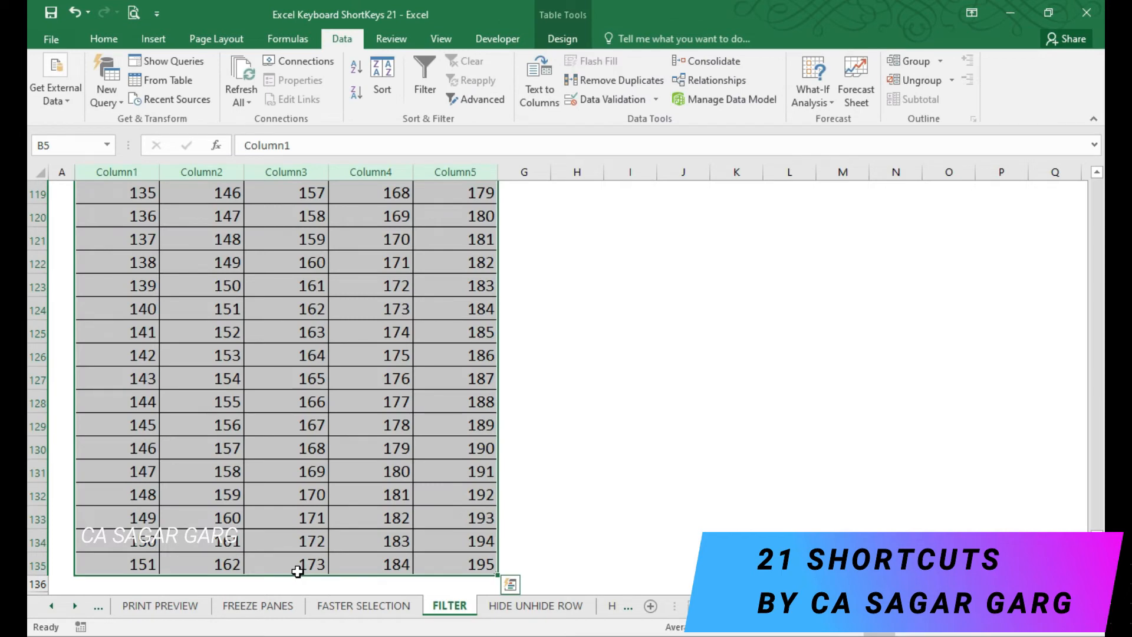
pyautogui.press('alt')
pyautogui.press('a')
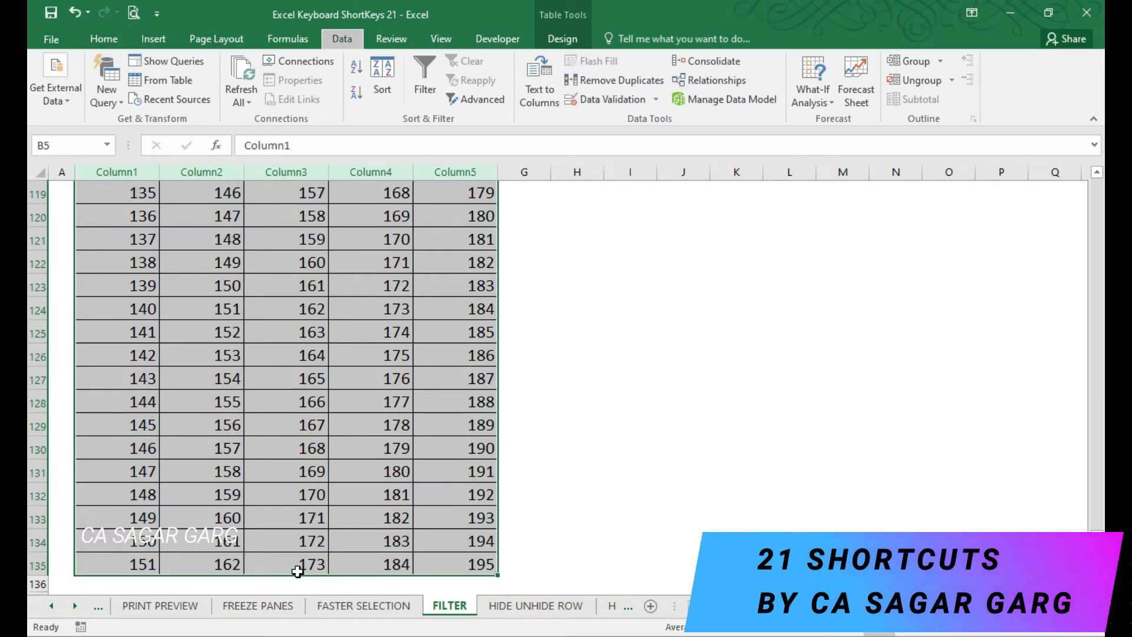
pyautogui.press('t')
# Step: Open the Column3 filter list, look through its sort options and values, and close it without filtering
pyautogui.press('Right')
pyautogui.press('Right')
pyautogui.press('Up')
pyautogui.press('Up')
pyautogui.press('Down')
pyautogui.press('Down')
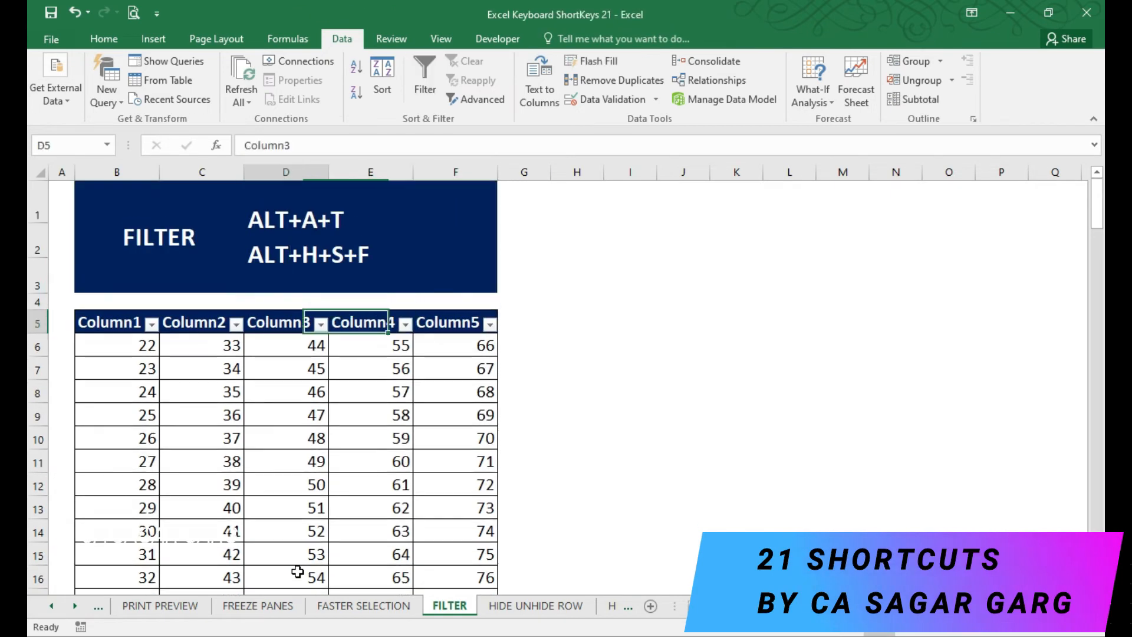
pyautogui.hotkey('alt', 'Down')
pyautogui.press('Down')
pyautogui.press('Down')
pyautogui.press('Down')
pyautogui.press('Down')
pyautogui.press('Down')
pyautogui.press('Down')
pyautogui.press('Down')
pyautogui.press('Down')
pyautogui.press('Down')
pyautogui.press('Down')
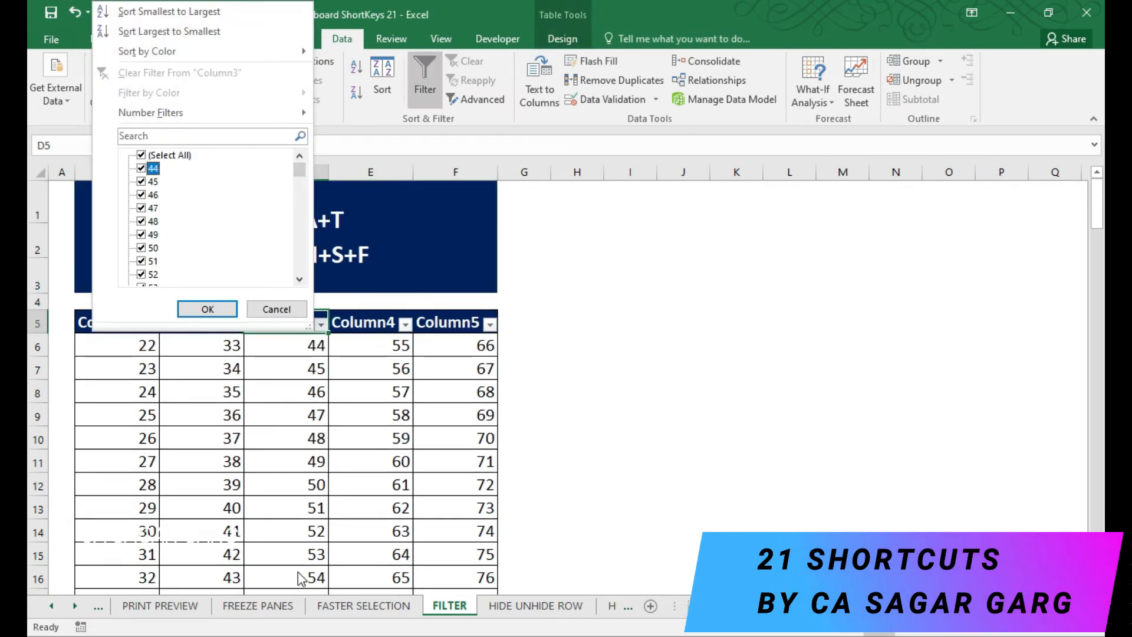
pyautogui.press('Down')
pyautogui.press('Down')
pyautogui.press('Escape')
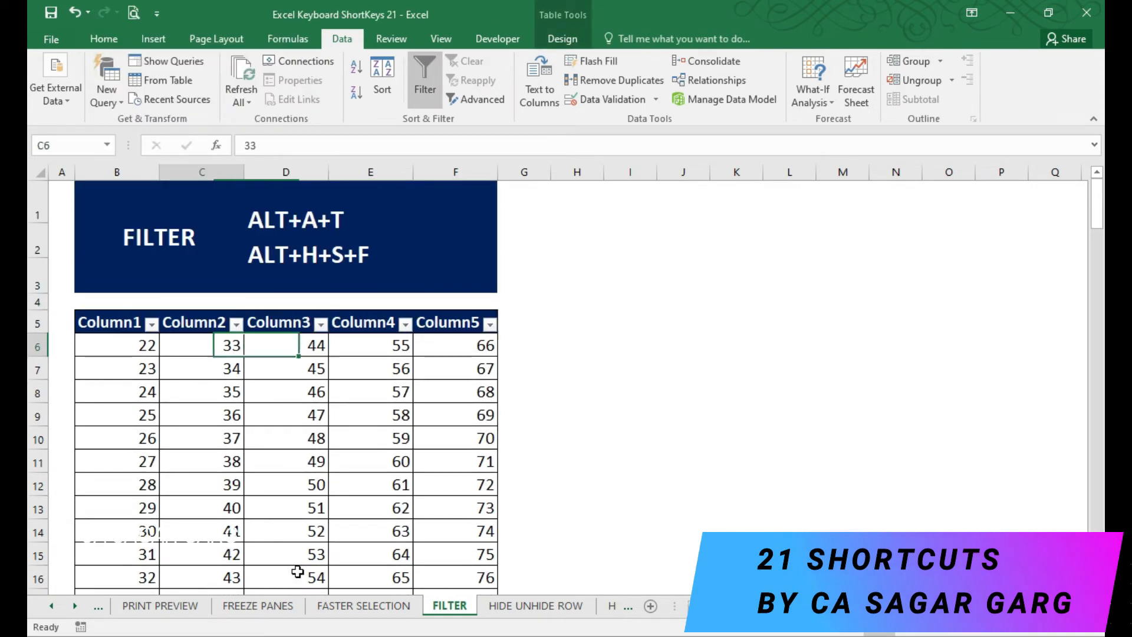
# Step: Reselect the full table from the Column1 header to the last row and turn its filter off
pyautogui.press('Left')
pyautogui.press('Left')
pyautogui.hotkey('ctrl', 'shift', 'Right')
pyautogui.hotkey('ctrl', 'shift', 'Down')
pyautogui.hotkey('alt', 'a')
pyautogui.press('t')
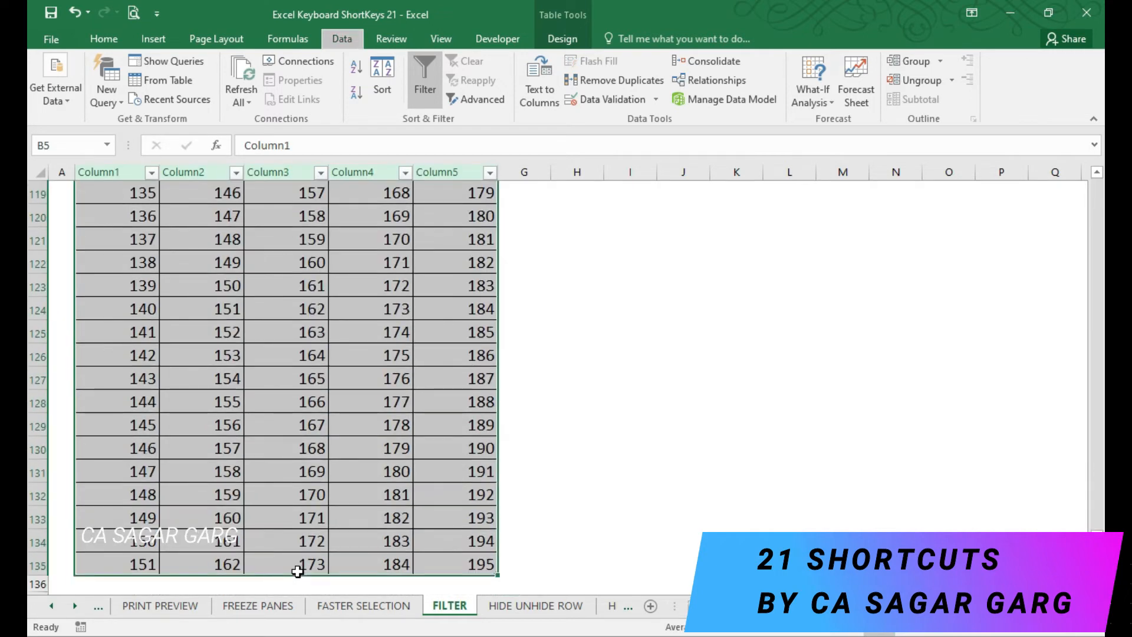
# Step: Turn the filter back on for the selected table through the Sort & Filter command
pyautogui.hotkey('alt', 'h')
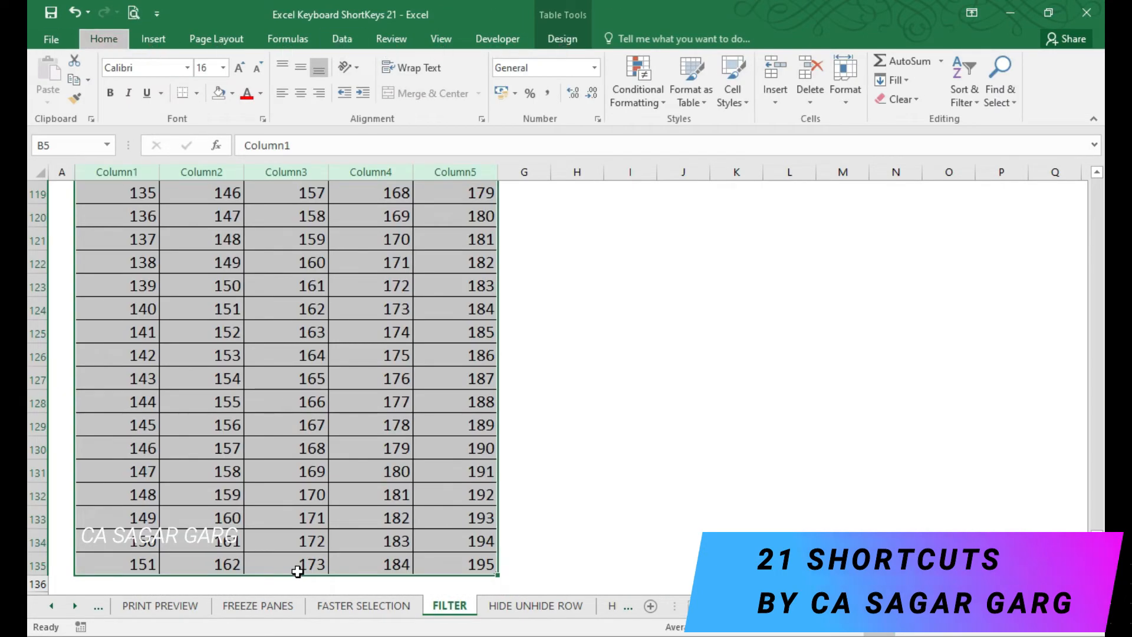
pyautogui.press('s')
pyautogui.press('f')
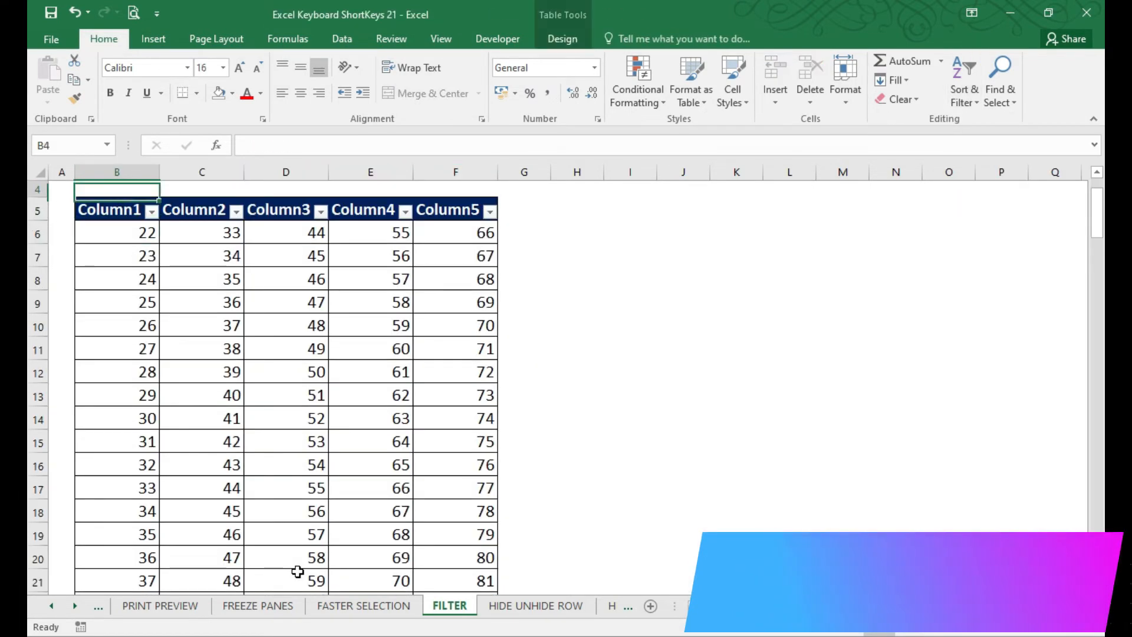
# Step: Examine where the Filter command is found in the editing and data commands, and return to the table at B7
pyautogui.scroll(2, 298, 571)
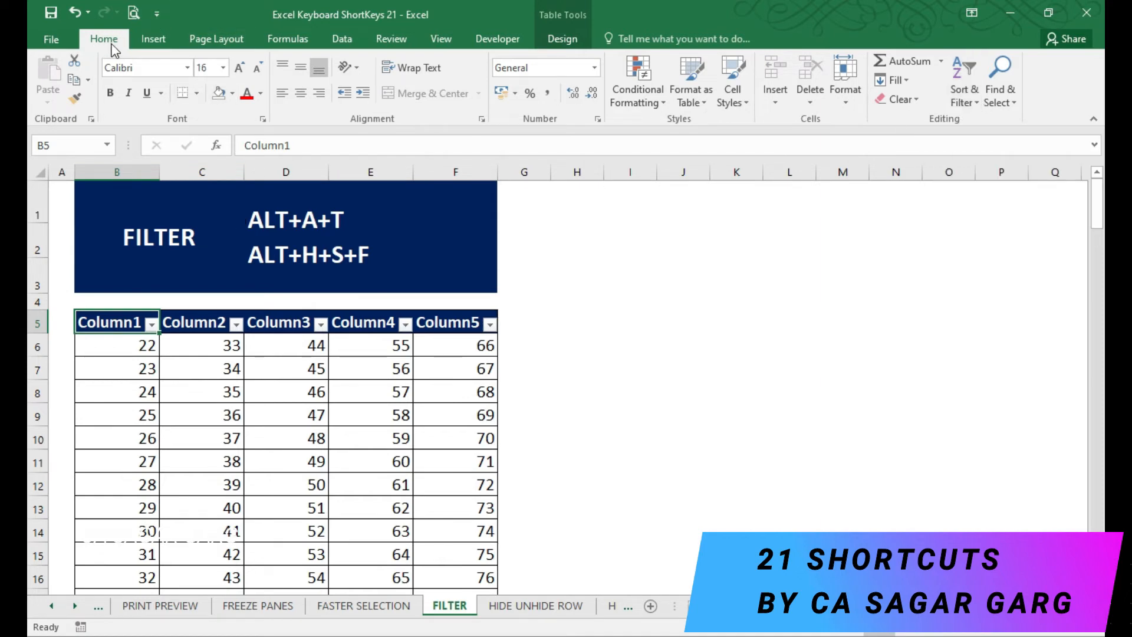
pyautogui.click(972, 106)
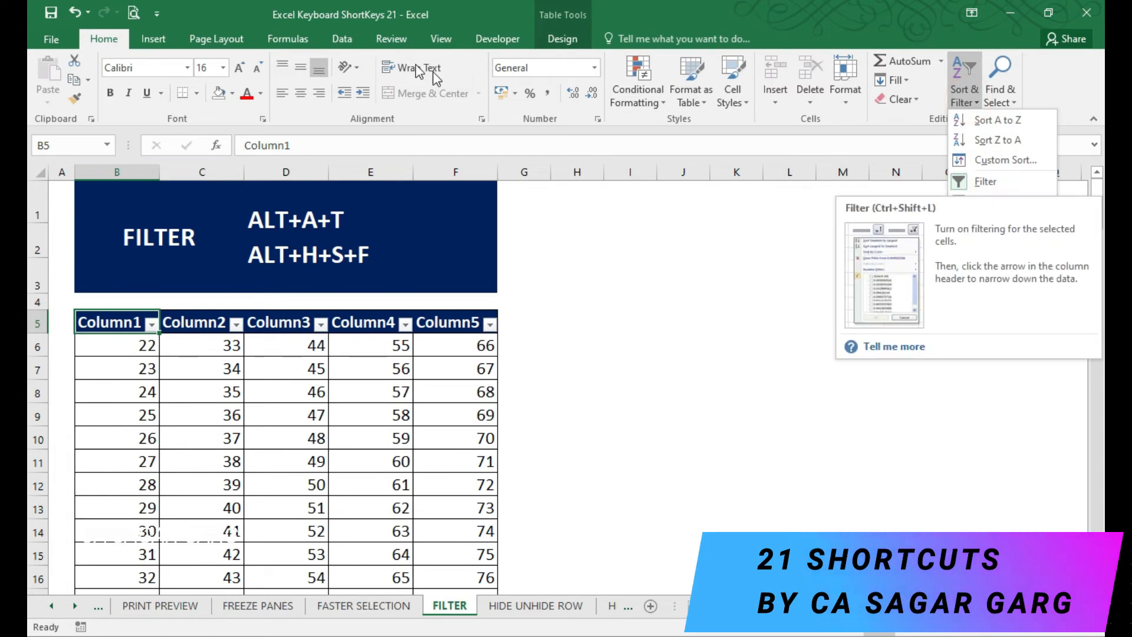
pyautogui.click(349, 39)
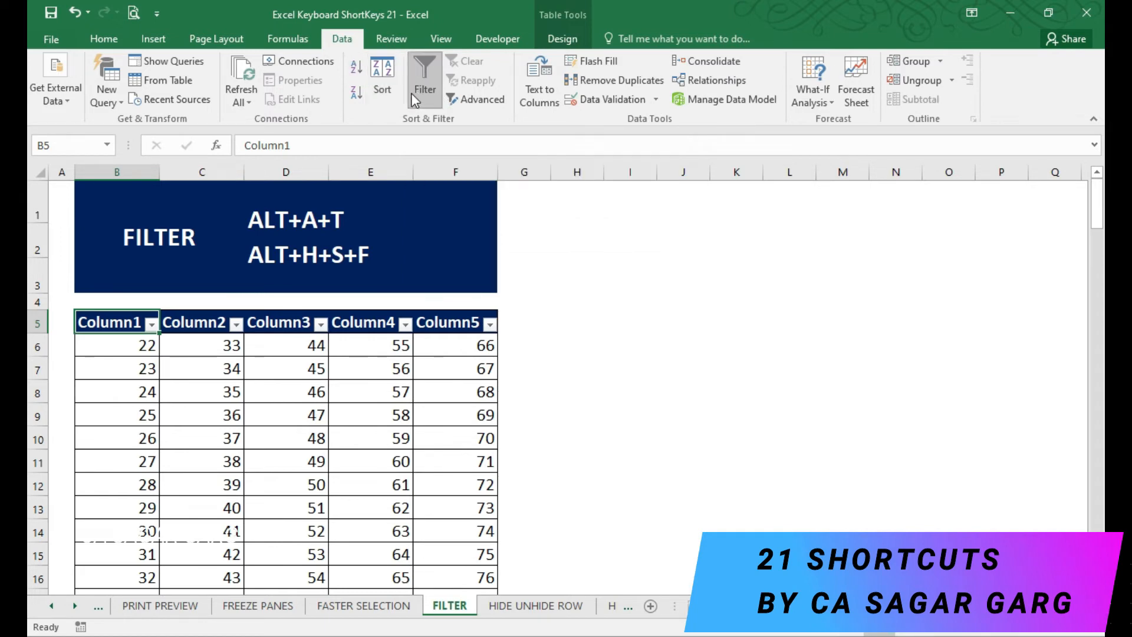
pyautogui.click(104, 38)
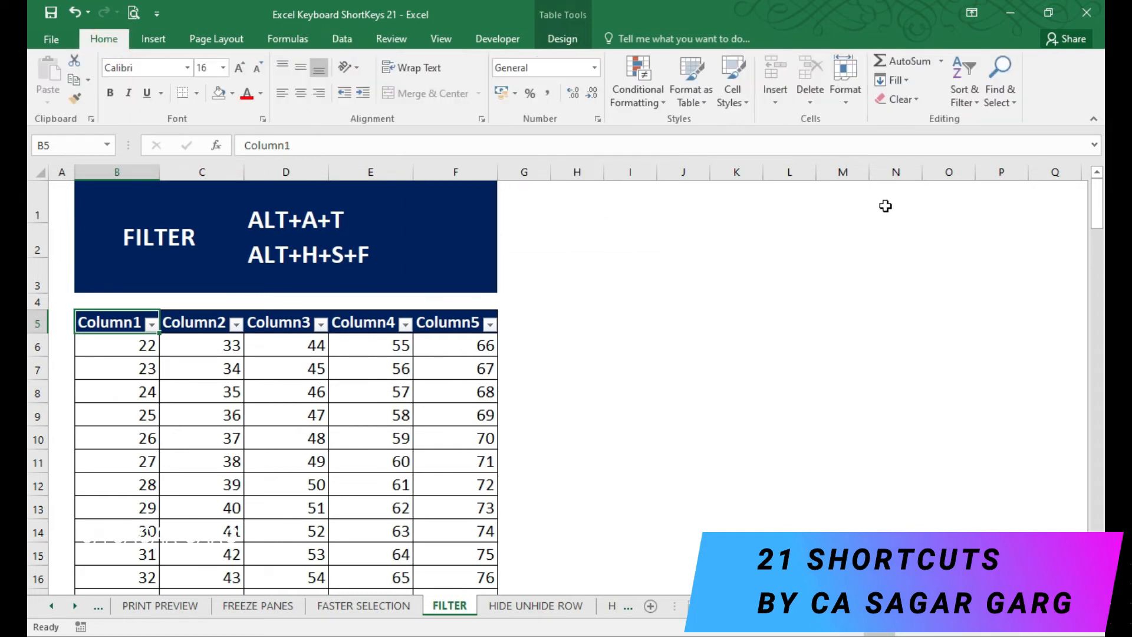
pyautogui.click(967, 94)
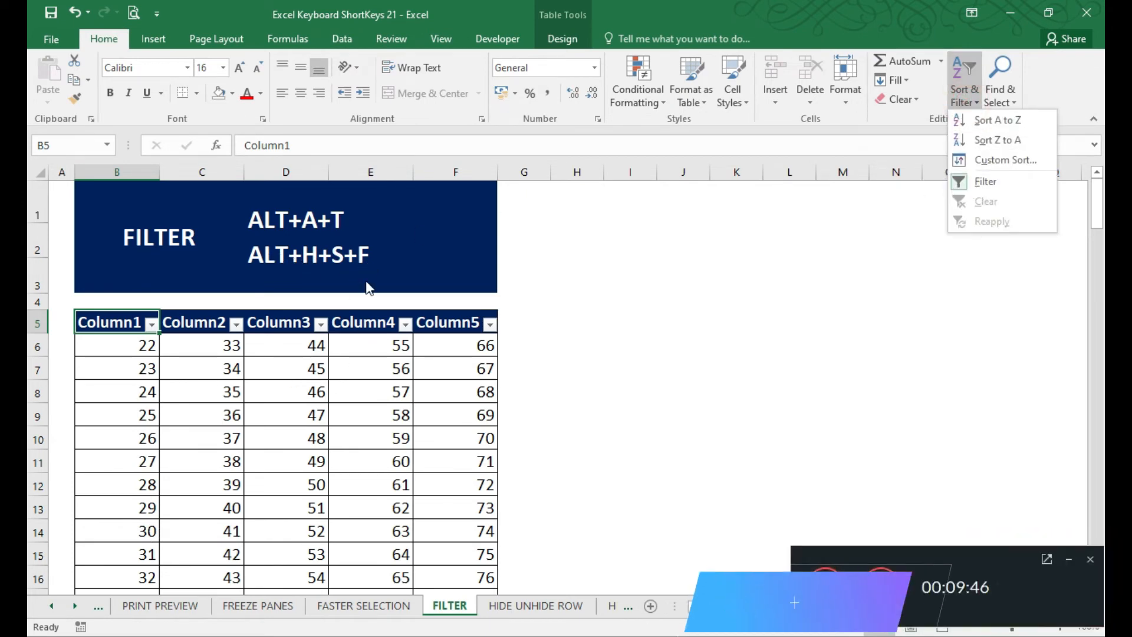
pyautogui.click(230, 346)
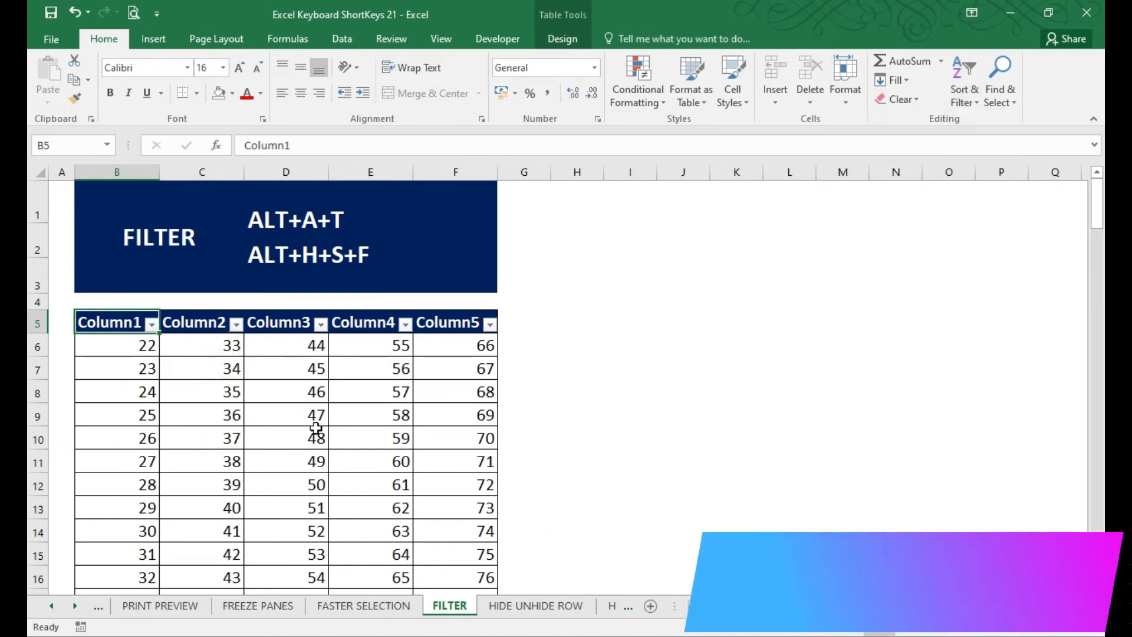
pyautogui.click(115, 371)
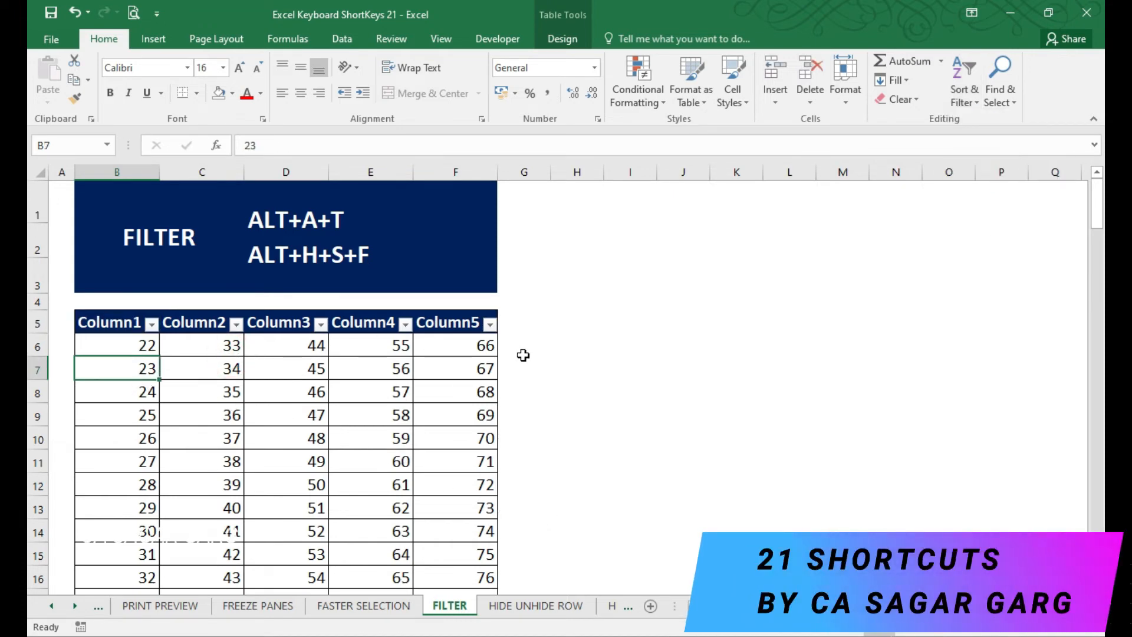
# Step: Move across the header row and back to Column1 to examine the filter arrows
pyautogui.press('Up')
pyautogui.press('Up')
pyautogui.press('Right')
pyautogui.press('Right')
pyautogui.press('Right')
pyautogui.press('Right')
pyautogui.press('Left')
pyautogui.press('Left')
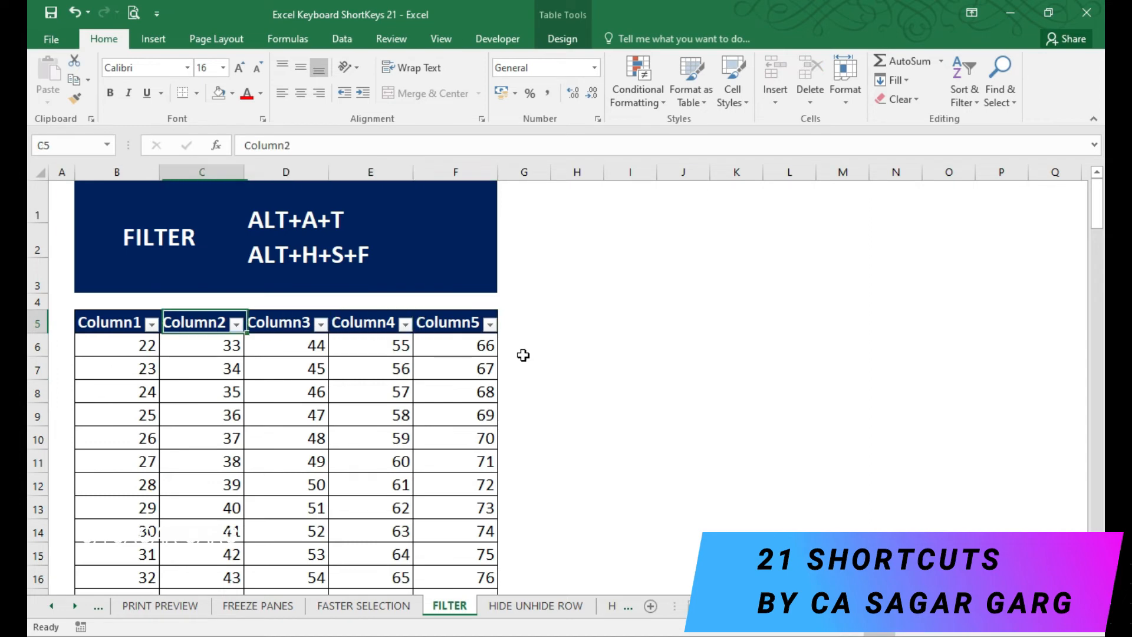
pyautogui.press('Left')
pyautogui.press('Left')
# Step: Go to the HIDE UNHIDE ROW sheet and move around its title block, headers and first data rows to examine them
pyautogui.hotkey('ctrl', 'pagedown')
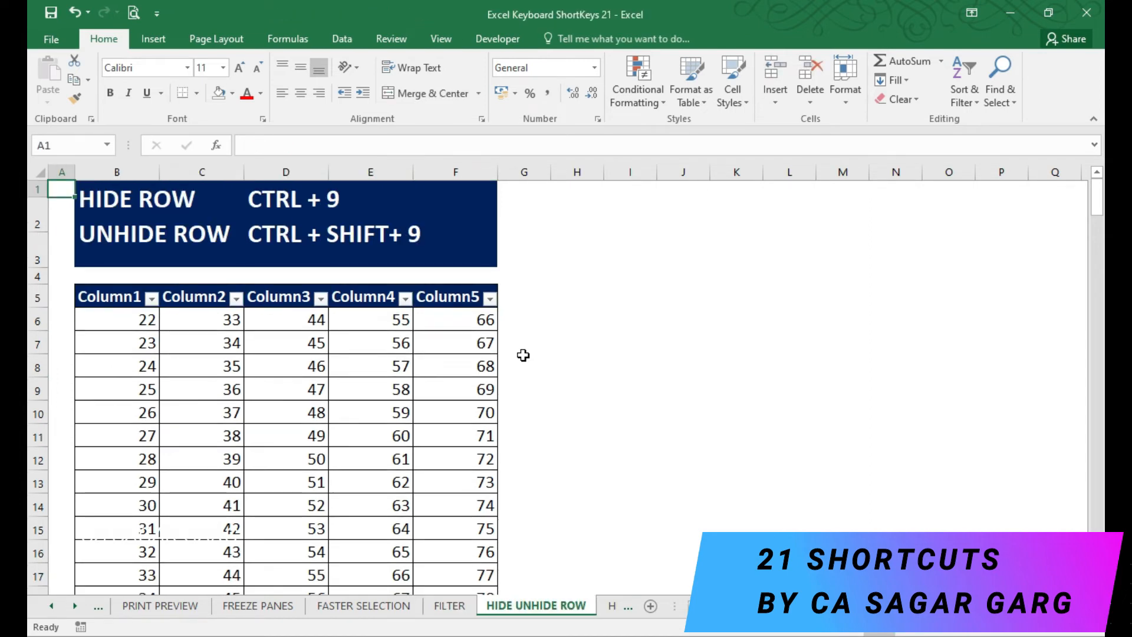
pyautogui.press('Right')
pyautogui.press('Down')
pyautogui.press('Down')
pyautogui.press('Down')
pyautogui.press('Down')
pyautogui.press('Right')
pyautogui.press('Up')
pyautogui.press('Up')
pyautogui.press('Up')
pyautogui.press('Up')
pyautogui.press('Down')
pyautogui.press('Down')
pyautogui.press('Down')
pyautogui.press('Down')
pyautogui.press('Down')
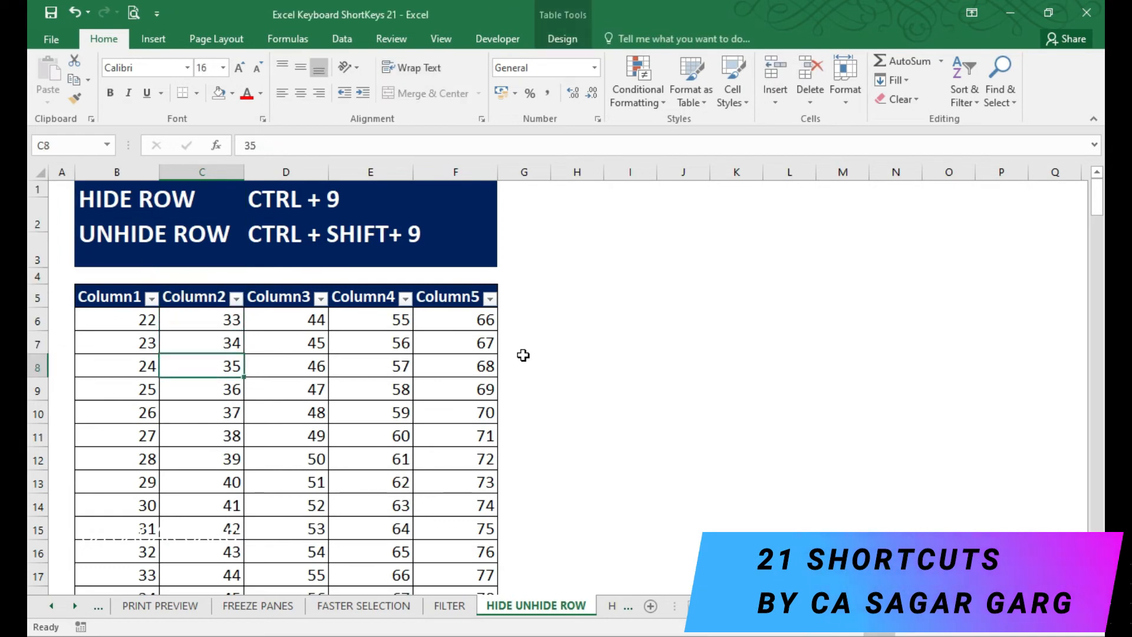
pyautogui.press('Left')
pyautogui.press('Left')
pyautogui.press('Up')
pyautogui.press('Up')
pyautogui.press('Up')
pyautogui.press('Right')
pyautogui.press('Down')
pyautogui.press('Down')
pyautogui.press('Right')
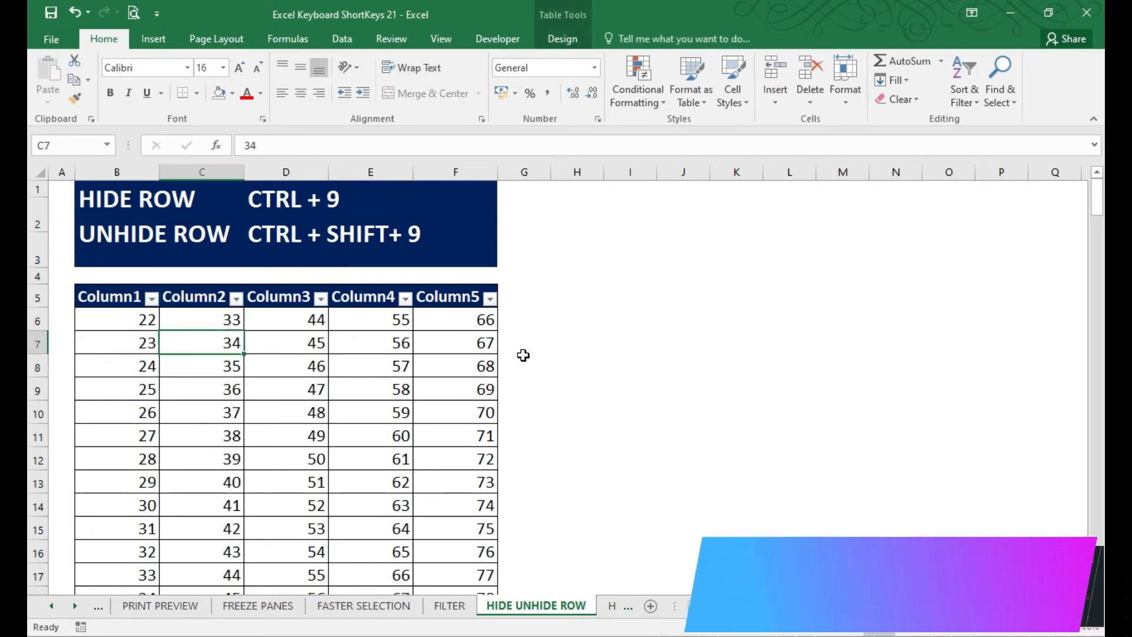
# Step: Move down through the Column1 data and back up to the header to examine the table's rows
pyautogui.press('Left')
pyautogui.press('Down')
pyautogui.press('Down')
pyautogui.press('Down')
pyautogui.press('Down')
pyautogui.press('Down')
pyautogui.press('Down')
pyautogui.press('Down')
pyautogui.press('Down')
pyautogui.press('Down')
pyautogui.press('Down')
pyautogui.press('Down')
pyautogui.press('Down')
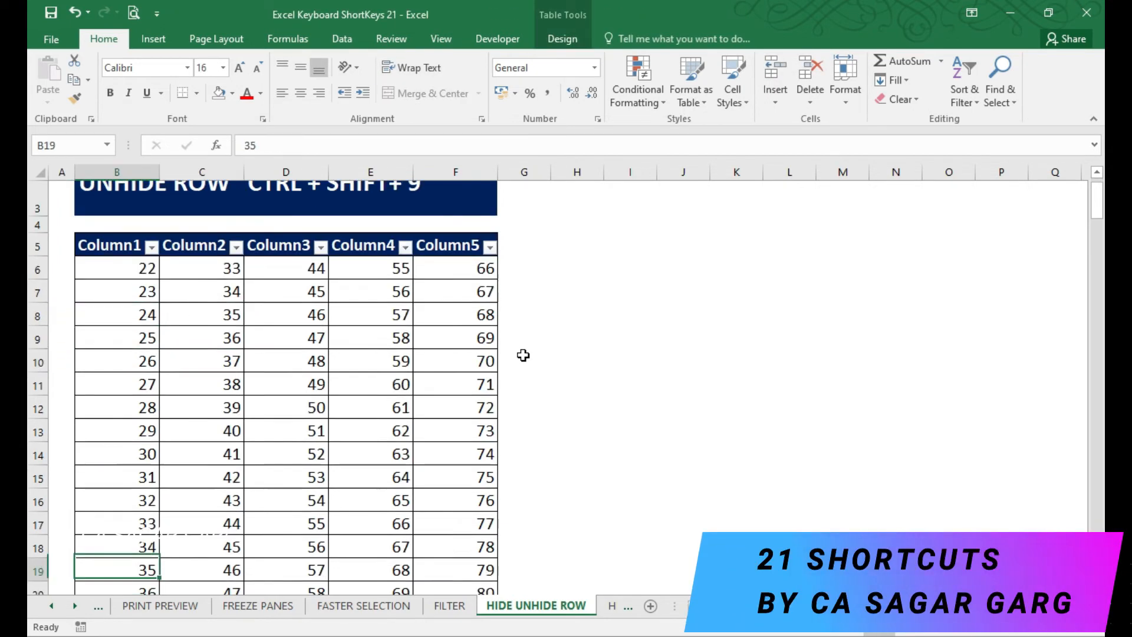
pyautogui.press('Down')
pyautogui.press('Down')
pyautogui.press('Down')
pyautogui.press('Down')
pyautogui.press('Down')
pyautogui.press('Down')
pyautogui.press('Down')
pyautogui.press('Down')
pyautogui.press('Down')
pyautogui.press('Down')
pyautogui.press('Down')
pyautogui.hotkey('ctrl', 'Up')
pyautogui.press('Down')
pyautogui.press('Down')
pyautogui.press('Up')
pyautogui.press('Up')
pyautogui.press('Up')
pyautogui.press('Down')
pyautogui.press('Down')
# Step: Select B182 to F182 directly below the table's last row and add AutoSum totals for all five columns
pyautogui.hotkey('ctrl', 'Down')
pyautogui.press('Down')
pyautogui.press('Up')
pyautogui.press('Down')
pyautogui.hotkey('shift', 'Right')
pyautogui.hotkey('shift', 'Right')
pyautogui.hotkey('shift', 'Right')
pyautogui.hotkey('shift', 'Right')
pyautogui.hotkey('shift', 'Right')
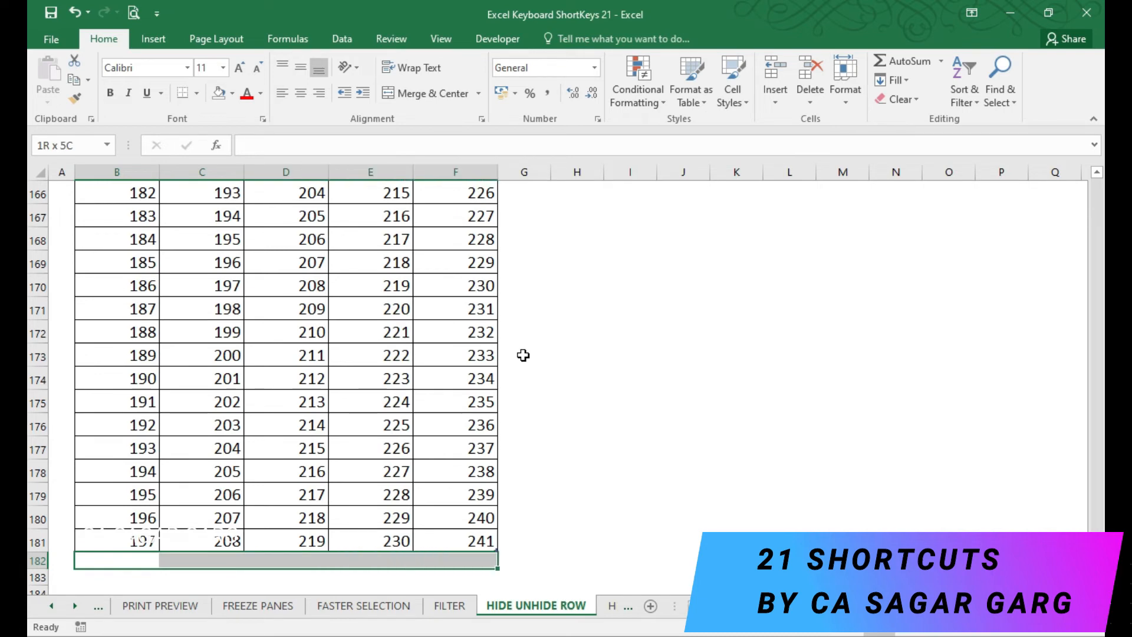
pyautogui.hotkey('shift', 'Left')
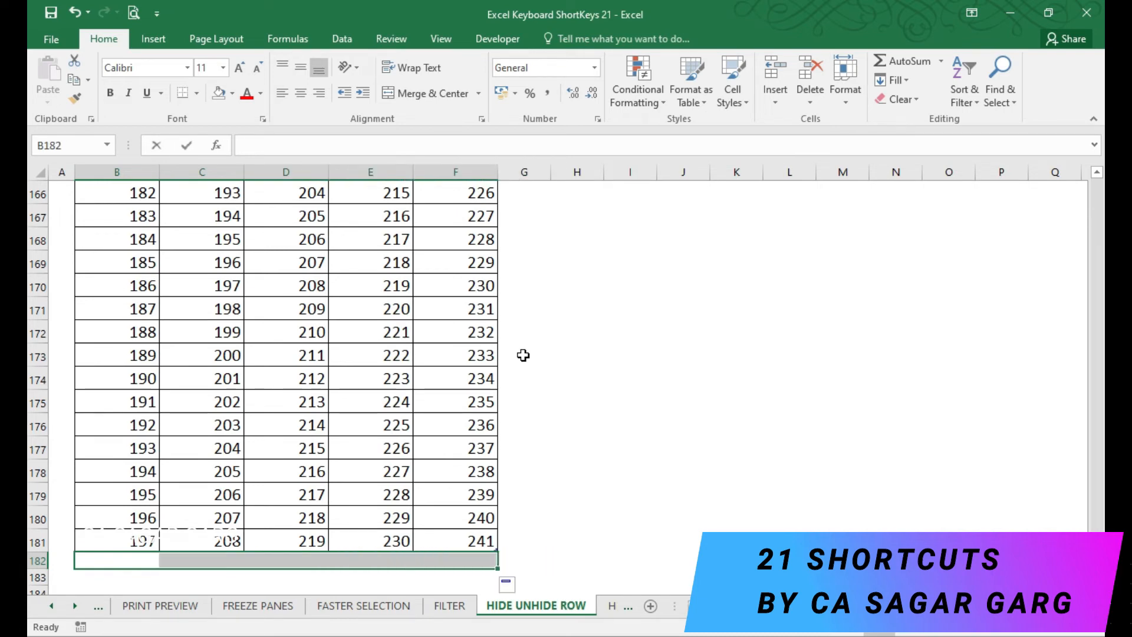
pyautogui.hotkey('alt', '=')
# Step: Select the totals across the table in row 182 and hide that row
pyautogui.press('Right')
pyautogui.press('Right')
pyautogui.press('Right')
pyautogui.press('Right')
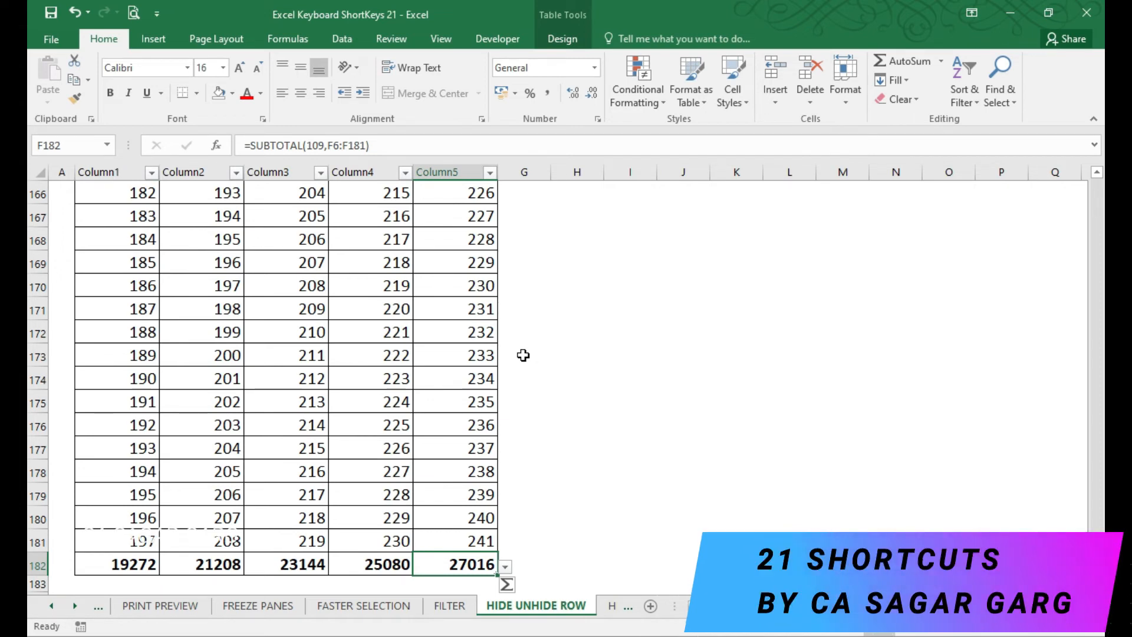
pyautogui.hotkey('shift', 'space')
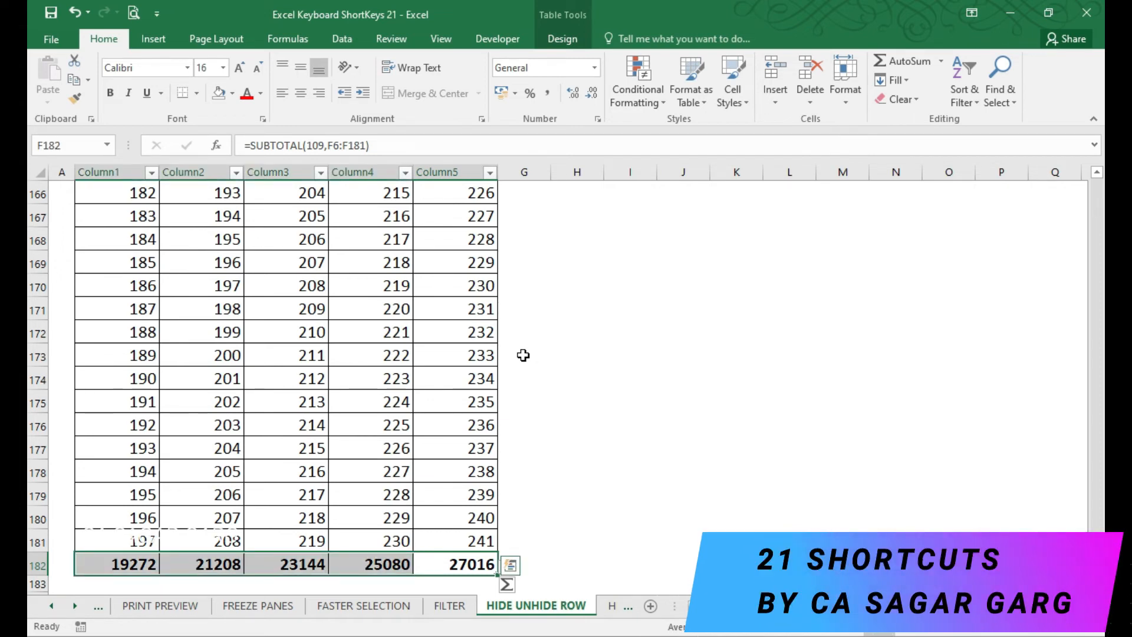
pyautogui.hotkey('ctrl', 'z')
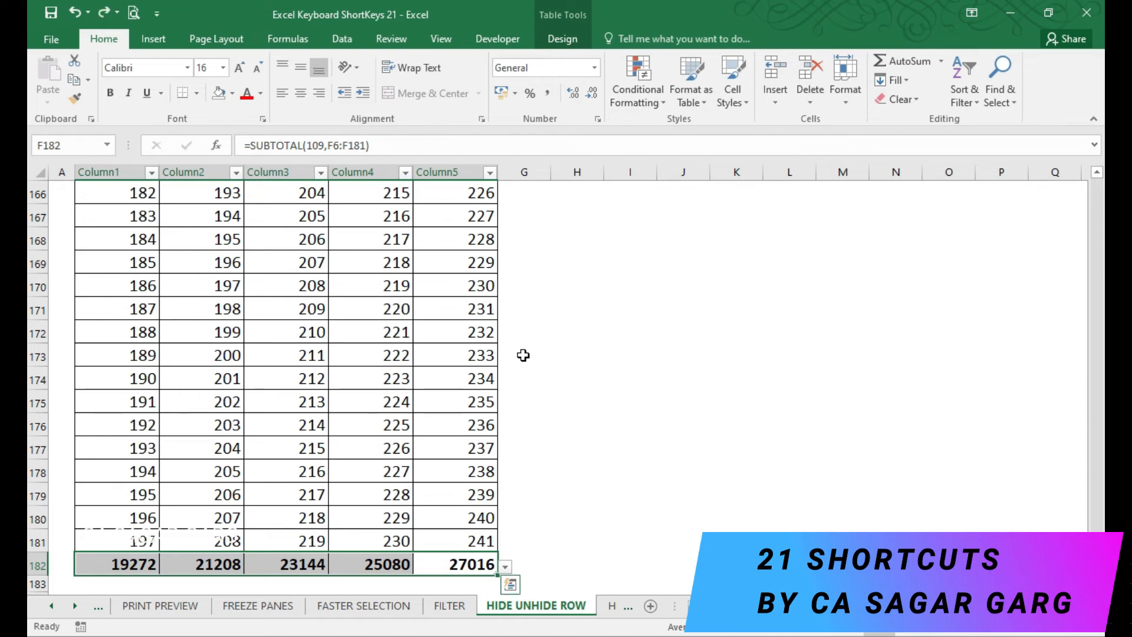
pyautogui.hotkey('ctrl', '9')
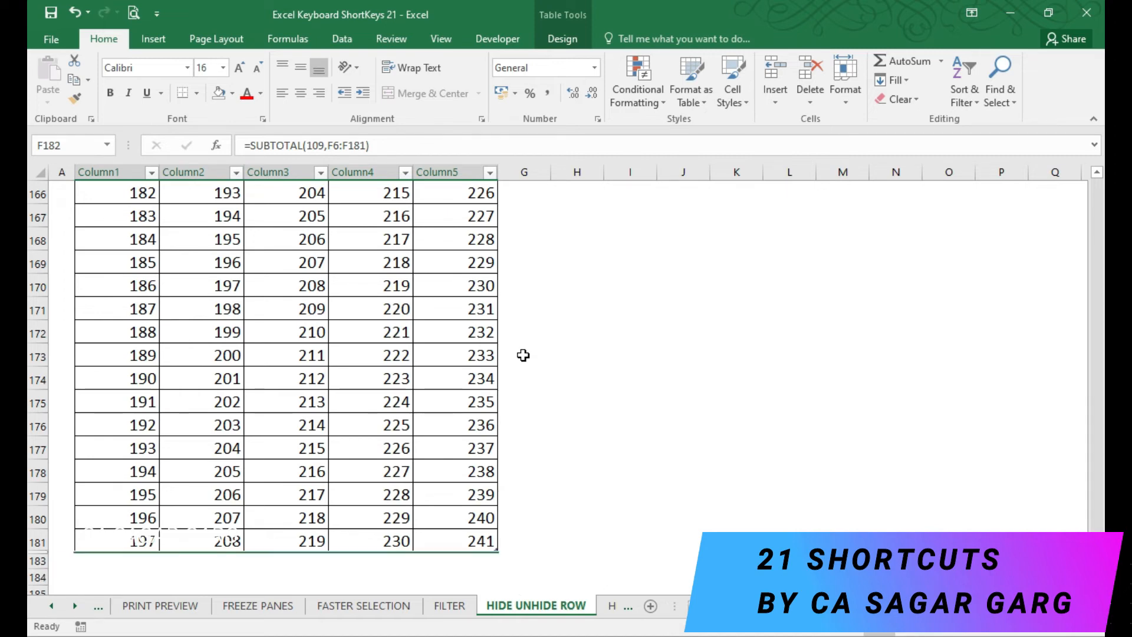
# Step: Unhide row 182 and return to the title block at the start of the sheet
pyautogui.hotkey('ctrl', 'shift', '9')
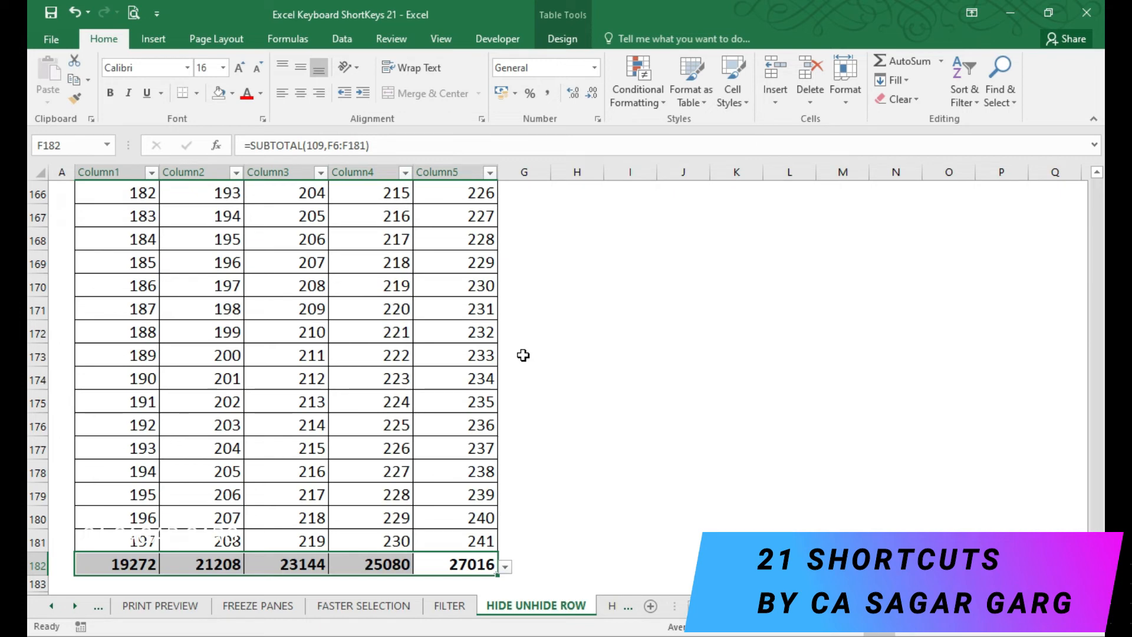
pyautogui.hotkey('ctrl', 'Up')
pyautogui.hotkey('ctrl', 'Up')
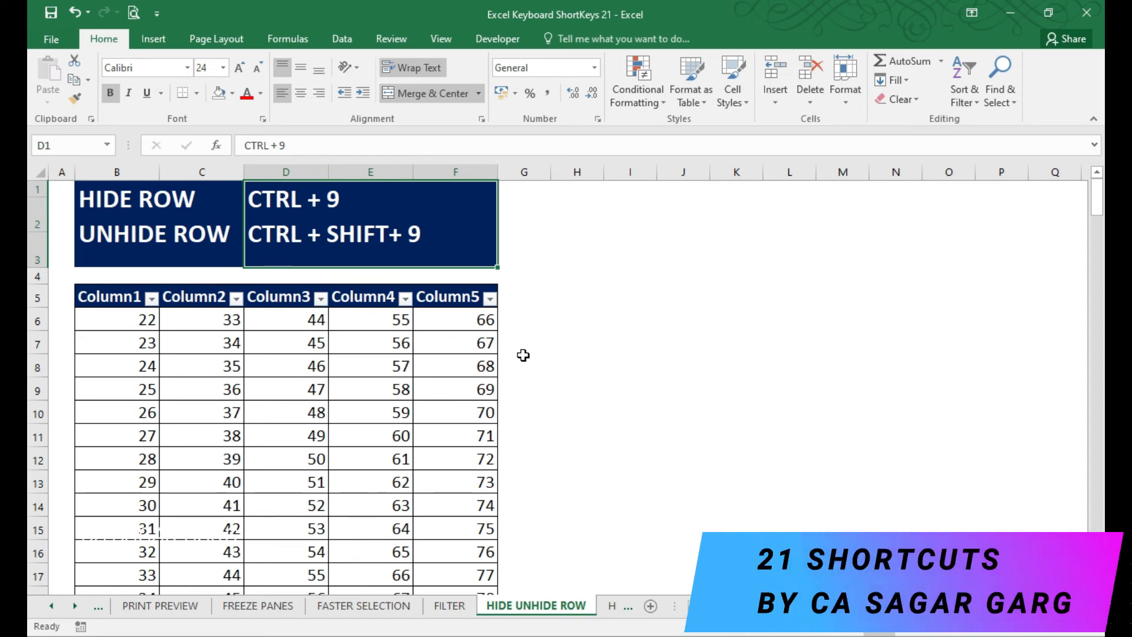
# Step: Go to the HIDE UNHIDE COLUMN sheet and examine its table from the first rows to the last and back to the Column1 header
pyautogui.hotkey('ctrl', 'pagedown')
pyautogui.press('Down')
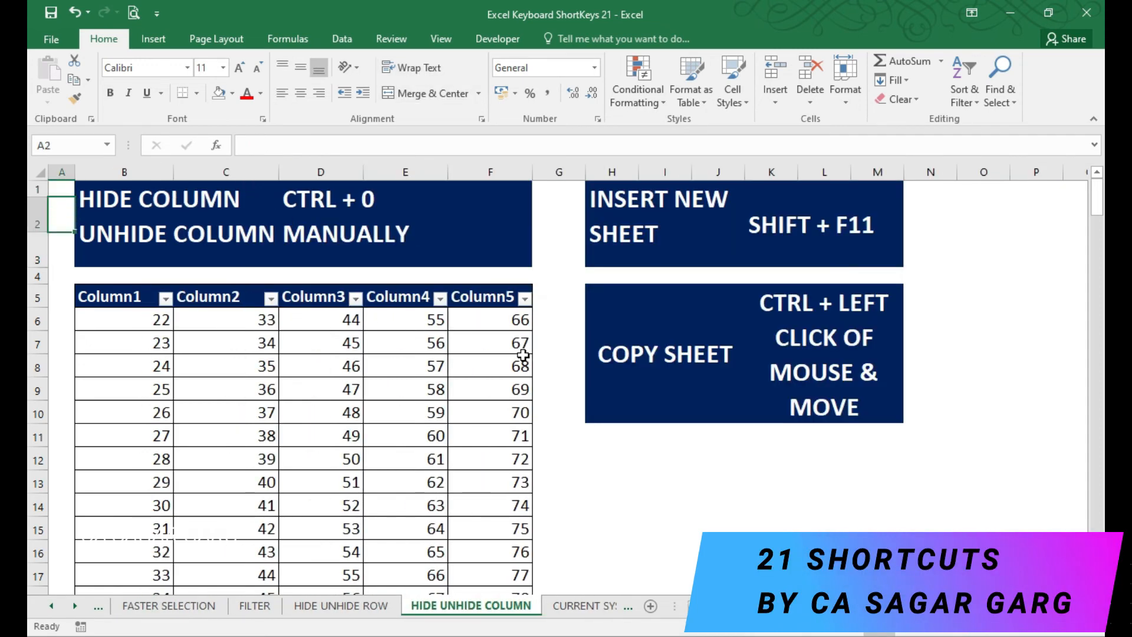
pyautogui.press('Right')
pyautogui.press('Down')
pyautogui.press('Down')
pyautogui.press('Down')
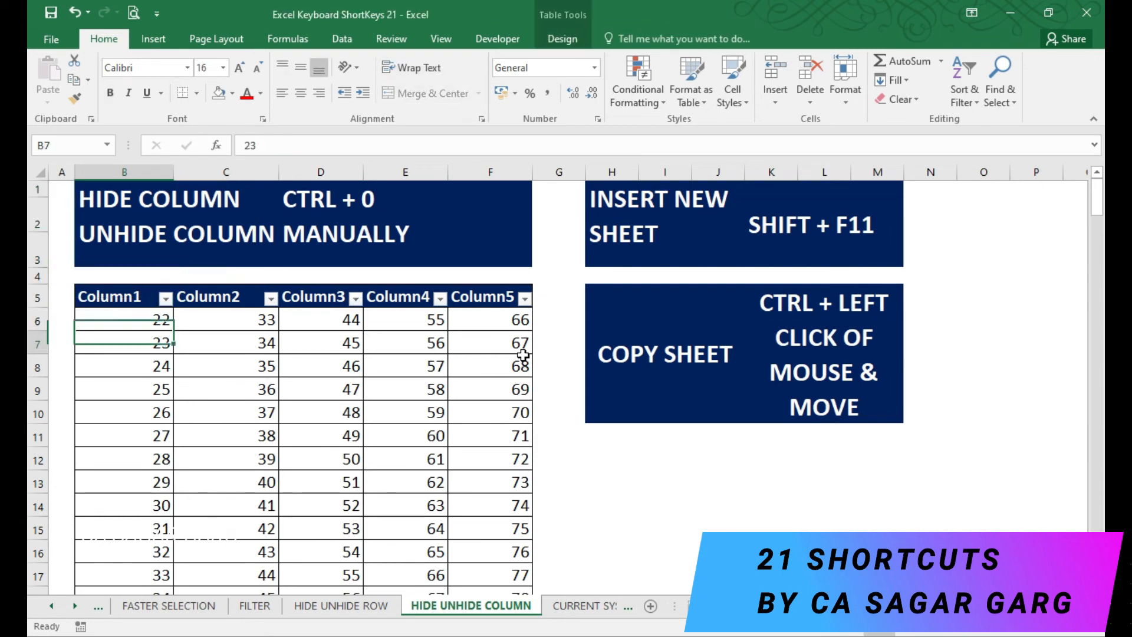
pyautogui.press('Right')
pyautogui.press('Down')
pyautogui.press('Up')
pyautogui.press('Down')
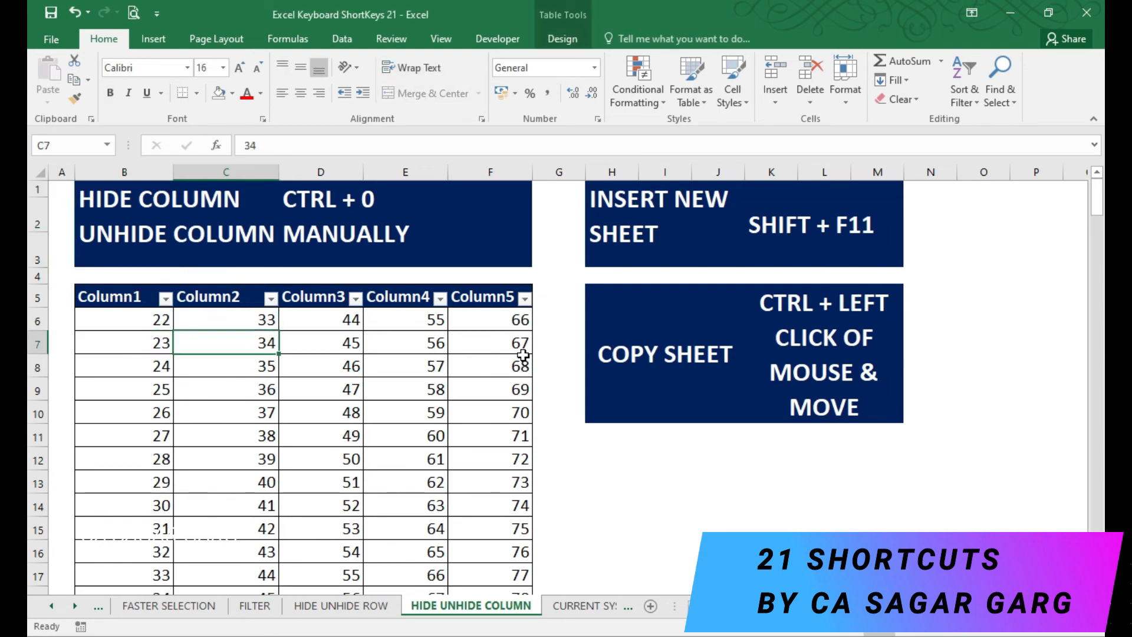
pyautogui.press('Left')
pyautogui.hotkey('ctrl', 'Down')
pyautogui.press('Down')
pyautogui.press('Up')
pyautogui.hotkey('ctrl', 'Up')
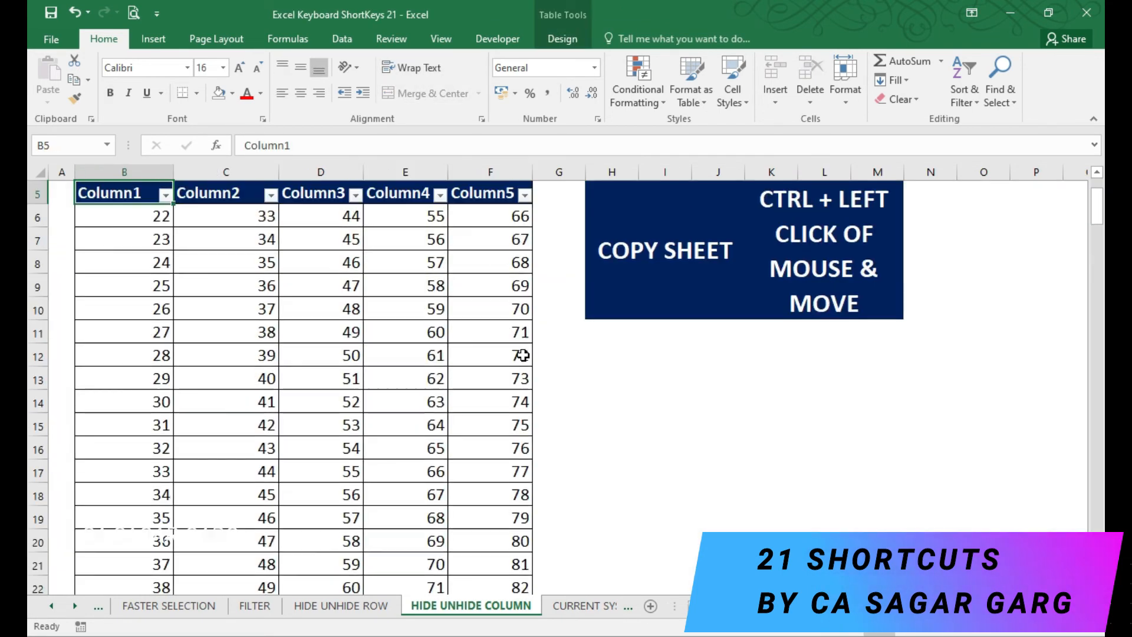
# Step: Select the Column5 header in F5 and hide column F
pyautogui.hotkey('ctrl', 'Up')
pyautogui.press('Down')
pyautogui.press('Down')
pyautogui.press('Right')
pyautogui.press('Right')
pyautogui.press('Right')
pyautogui.press('Right')
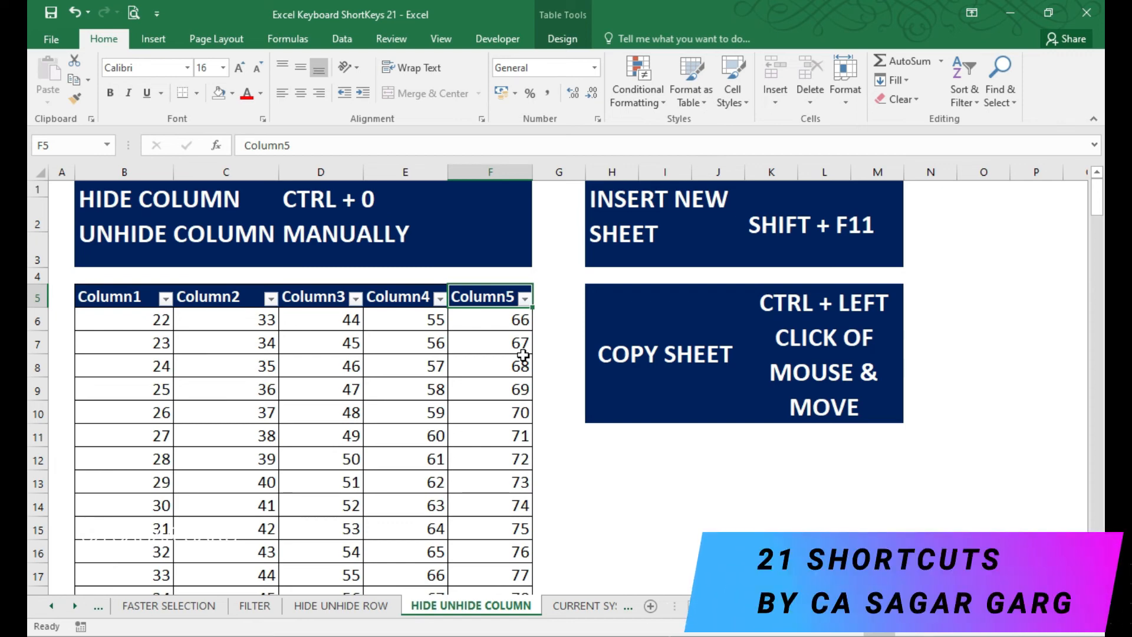
pyautogui.hotkey('ctrl', '0')
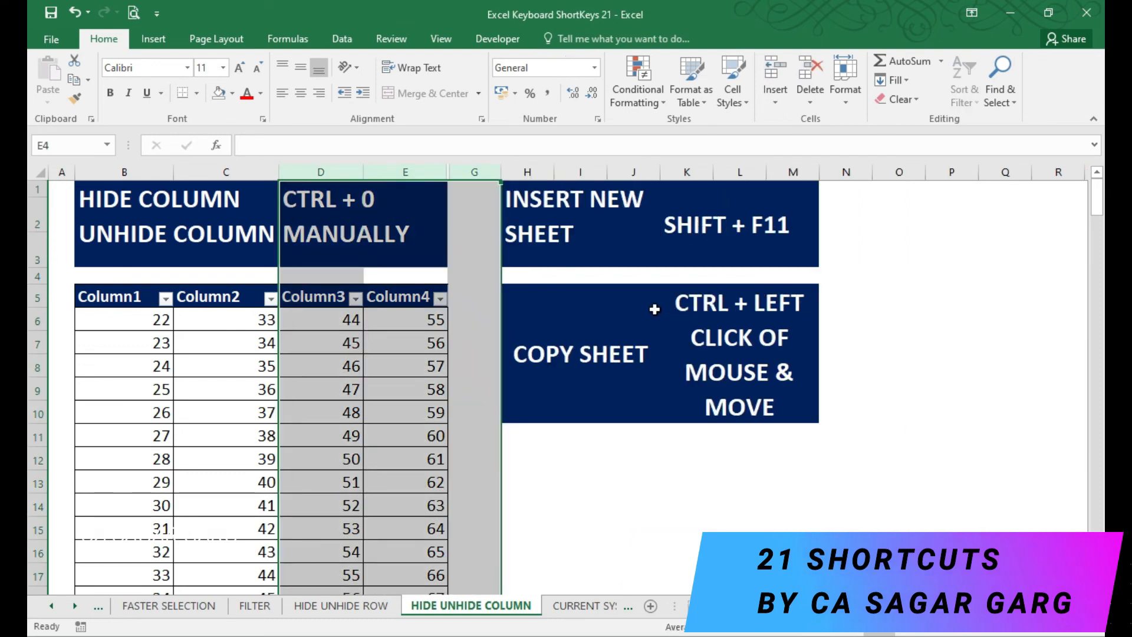
# Step: Unhide column F through the selected columns around it and select cell F11 in the table
pyautogui.rightClick(431, 172)
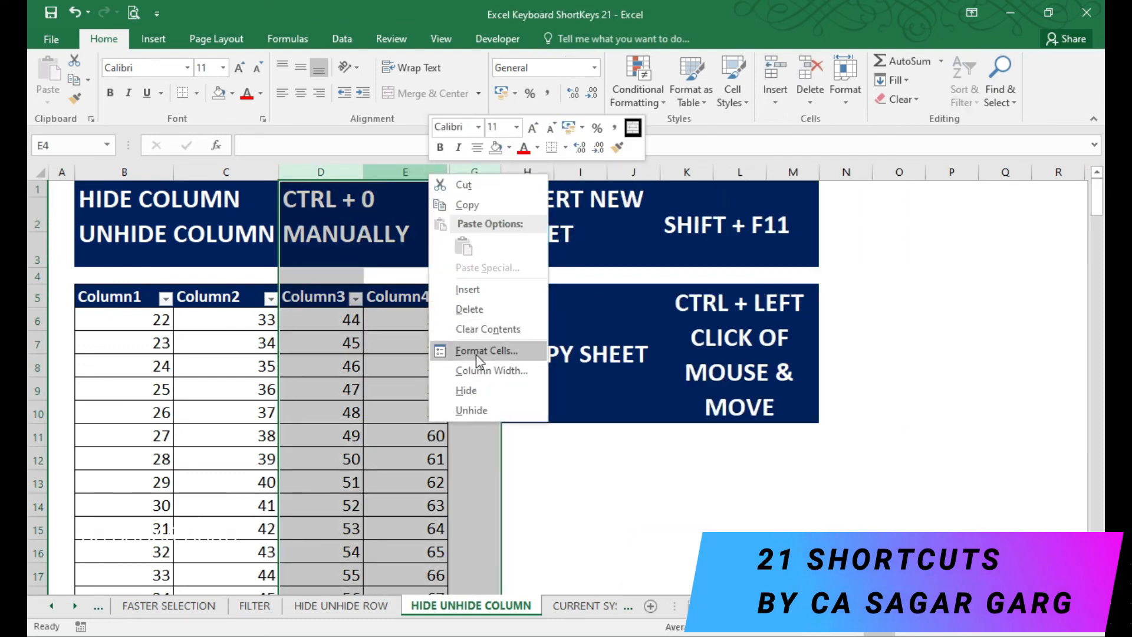
pyautogui.click(472, 409)
pyautogui.click(496, 436)
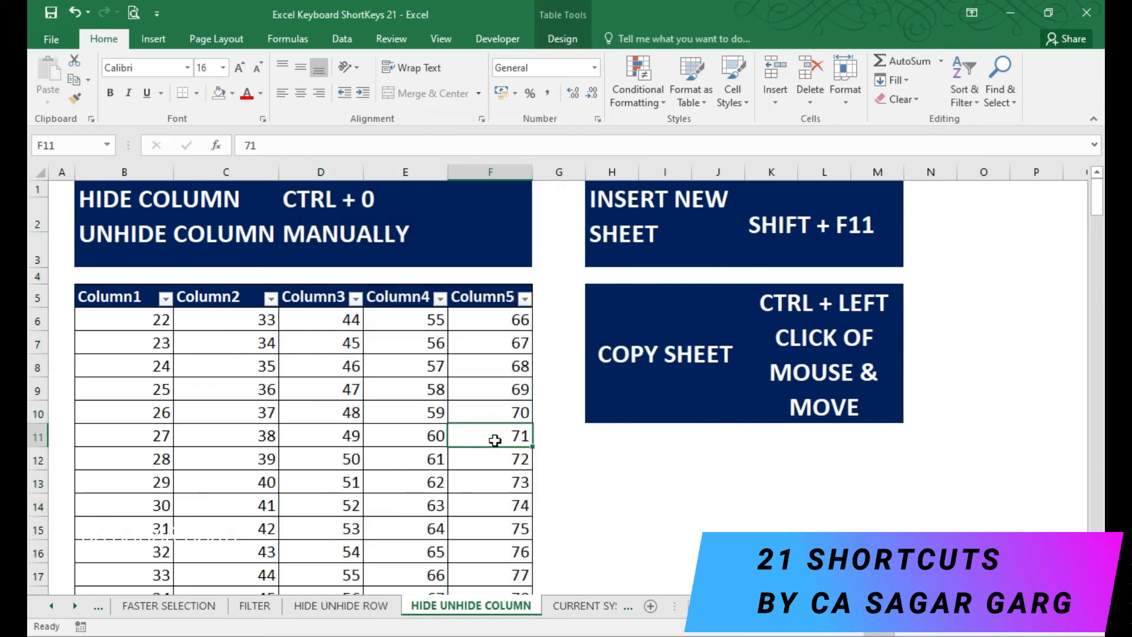
# Step: Examine the HIDE COLUMN title block, the table's first rows, and the INSERT NEW SHEET and COPY SHEET blocks
pyautogui.click(190, 234)
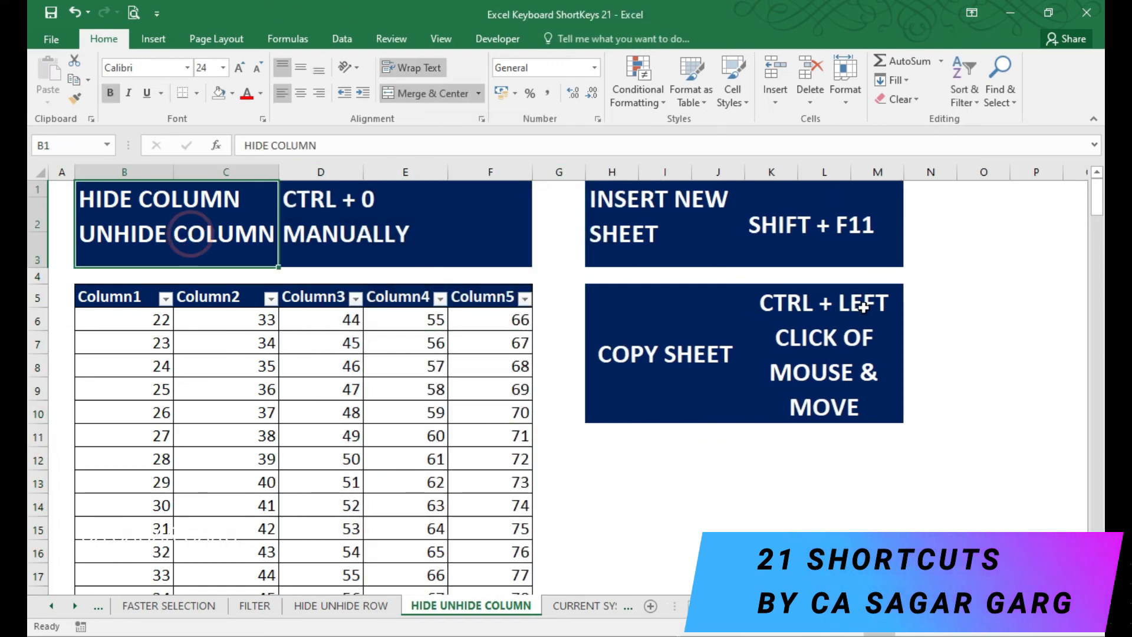
pyautogui.press('Down')
pyautogui.press('Down')
pyautogui.press('Down')
pyautogui.press('Down')
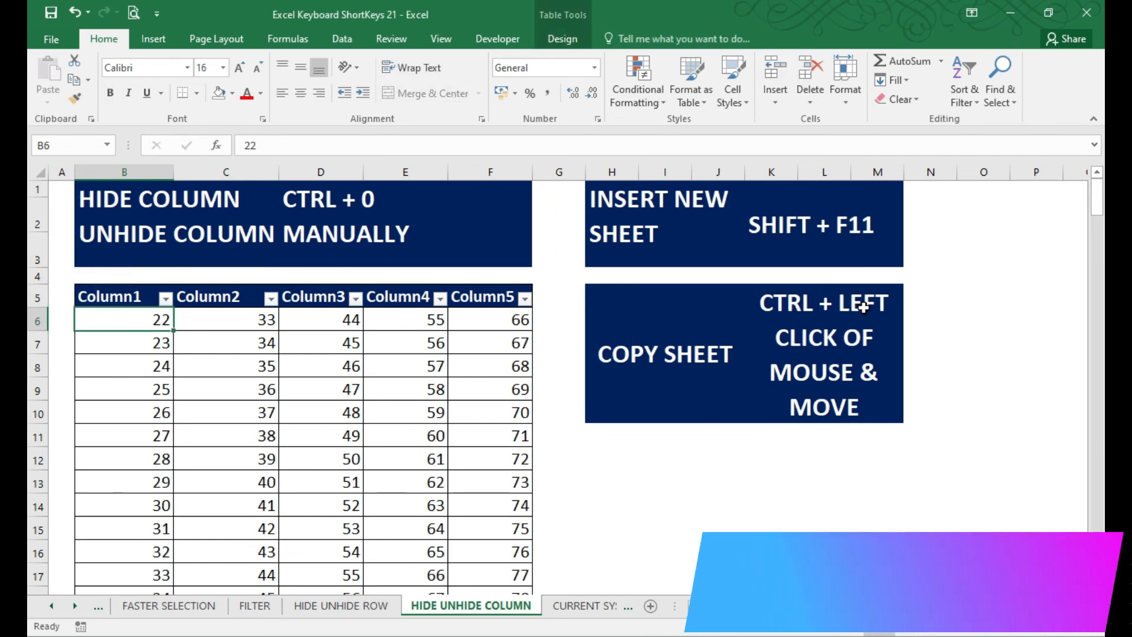
pyautogui.press('Right')
pyautogui.press('Down')
pyautogui.press('Down')
pyautogui.press('Right')
pyautogui.press('Right')
pyautogui.press('Right')
pyautogui.press('Right')
pyautogui.press('Right')
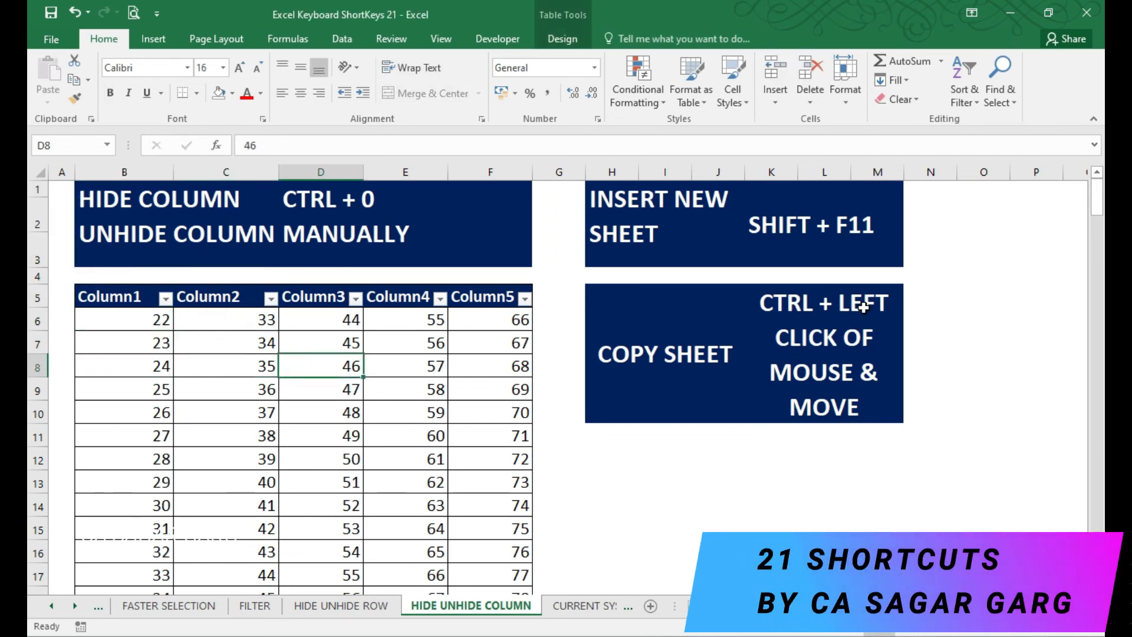
pyautogui.press('Up')
pyautogui.press('Up')
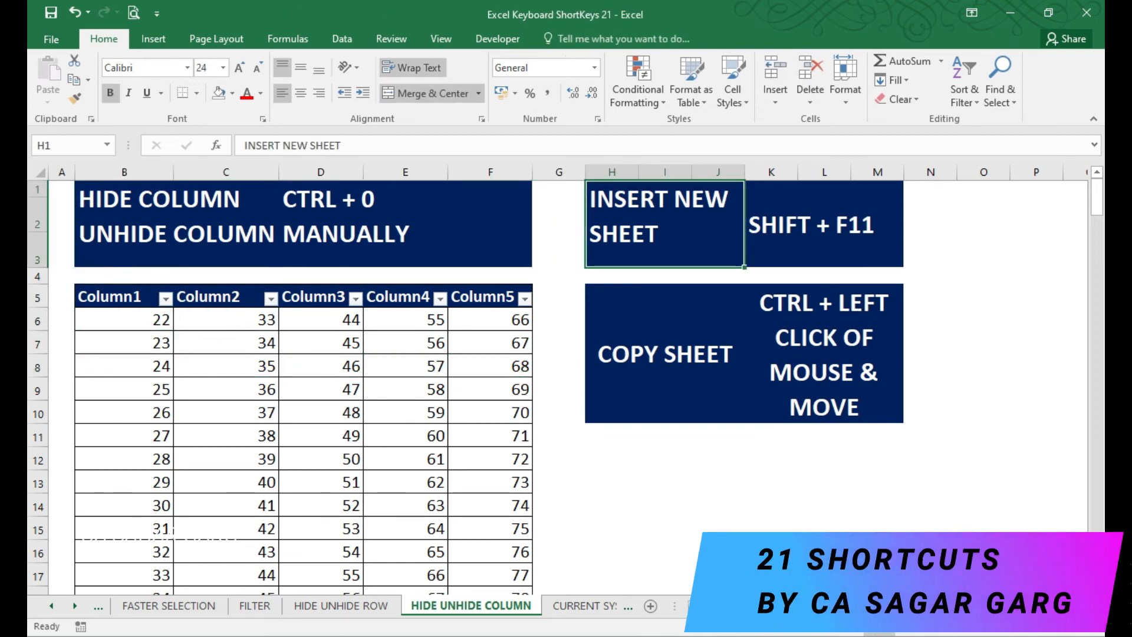
pyautogui.press('Down')
pyautogui.press('Down')
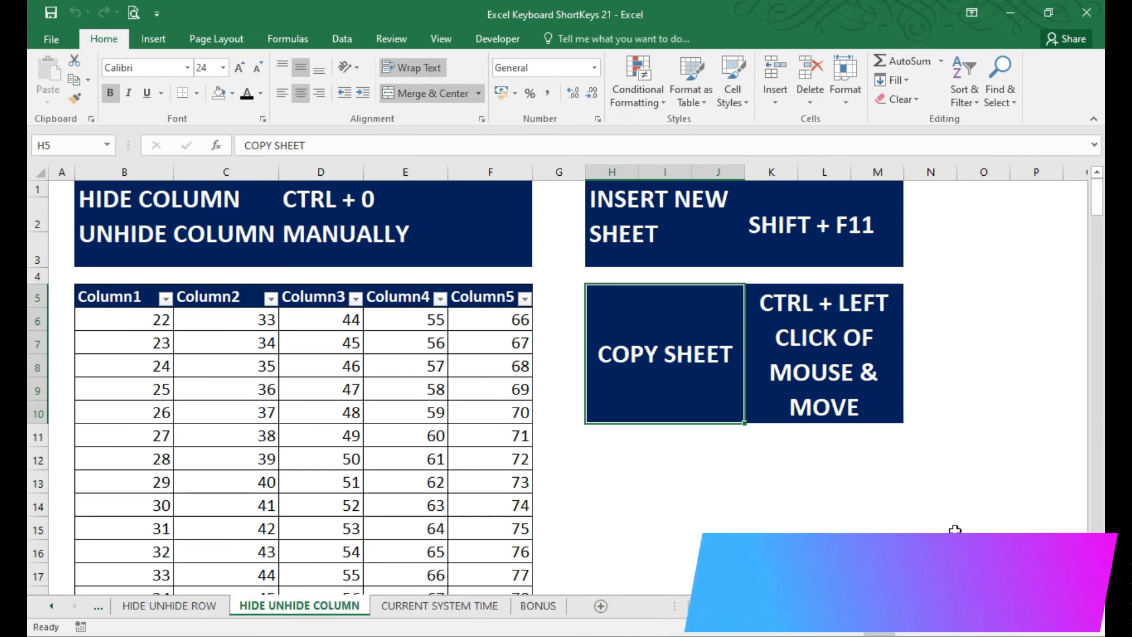
# Step: Insert a new blank worksheet before HIDE UNHIDE COLUMN and delete it again
pyautogui.hotkey('shift', 'F11')
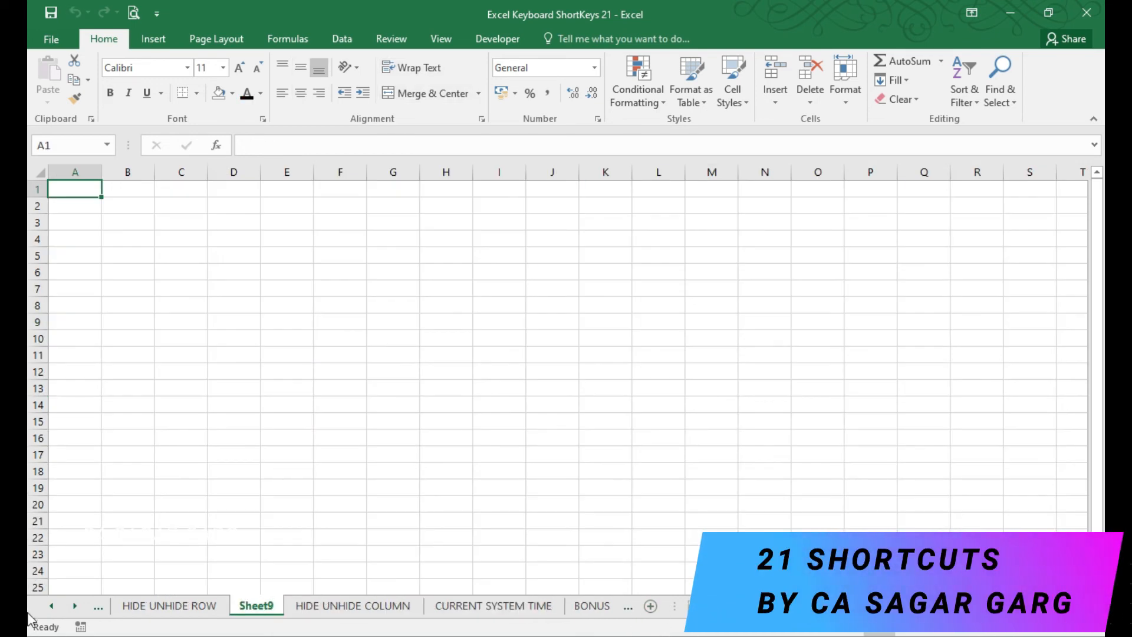
pyautogui.rightClick(253, 611)
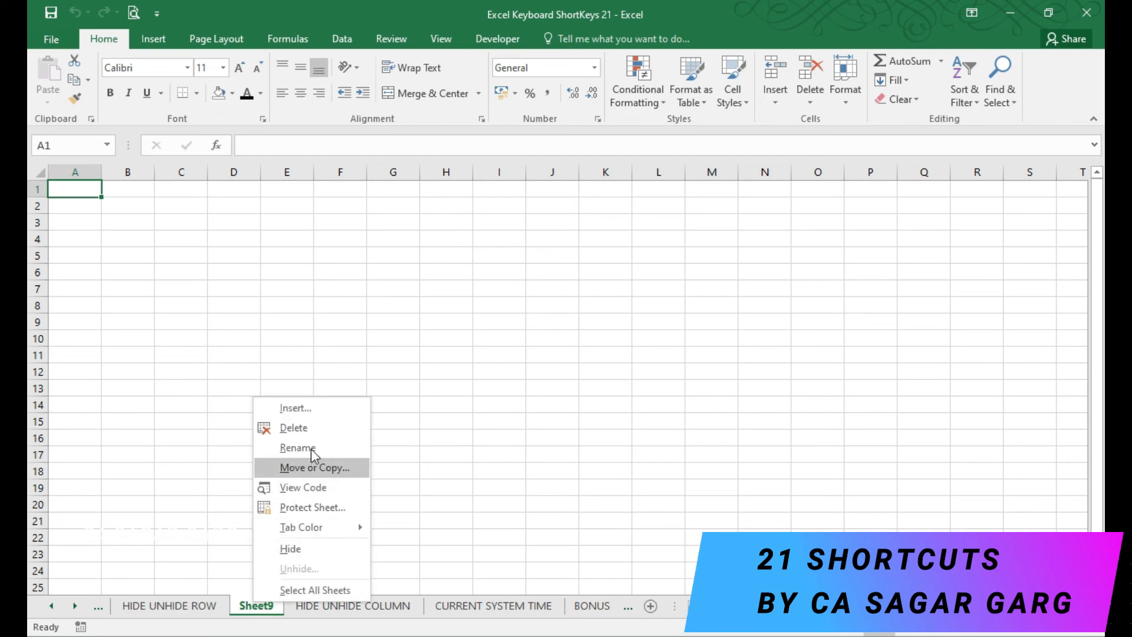
pyautogui.click(293, 428)
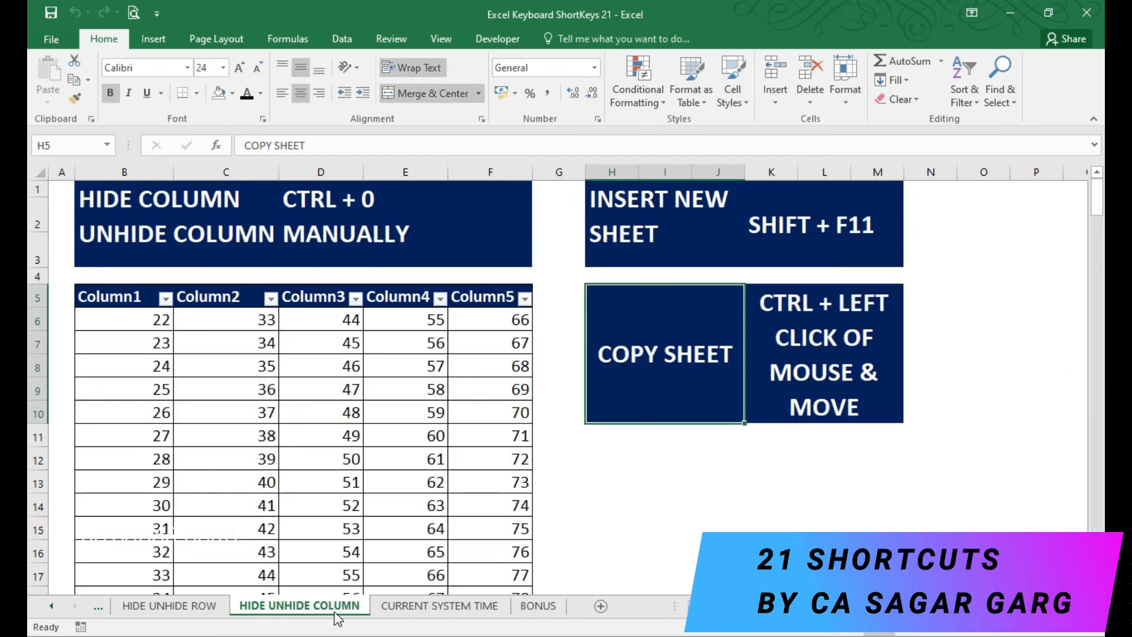
# Step: Go to the CURRENT SYSTEM TIME sheet and insert the current time in merged cell H1 beside the CURRENT TIME block
pyautogui.click(412, 611)
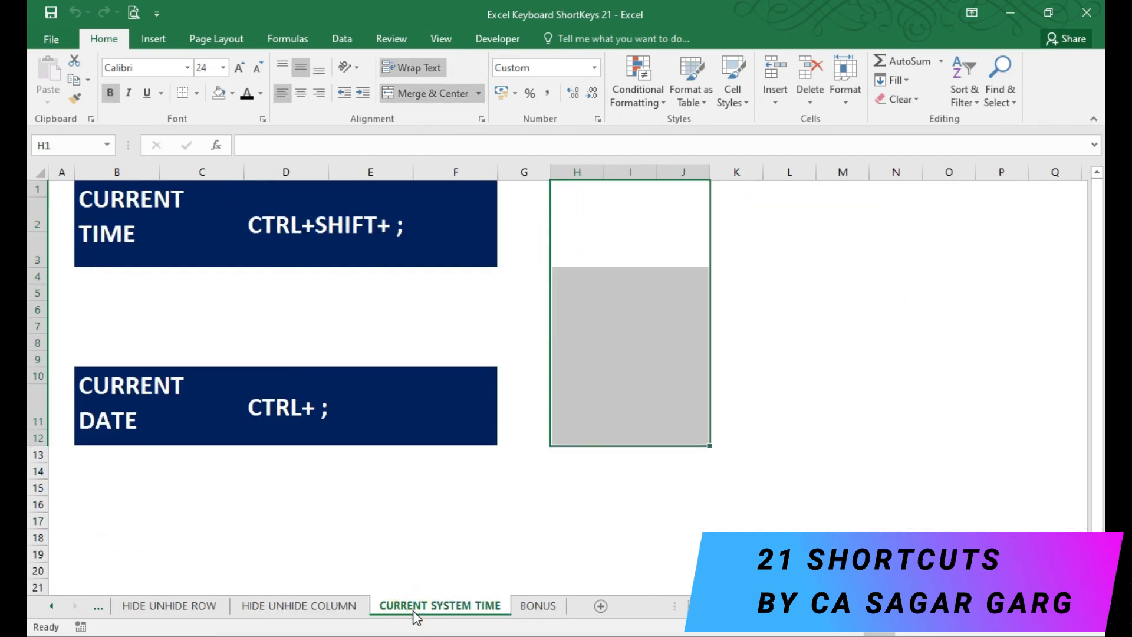
pyautogui.click(599, 232)
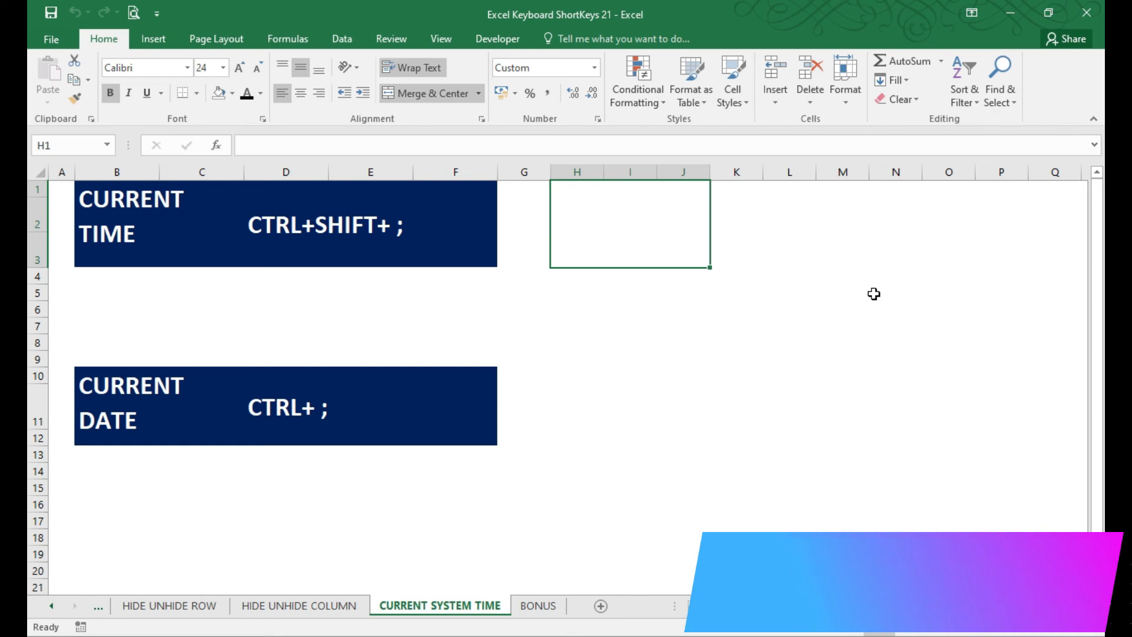
pyautogui.hotkey('ctrl', 'shift', ';')
pyautogui.press('Return')
# Step: Insert the current date in merged cell H10 beside the CURRENT DATE block
pyautogui.press('Down')
pyautogui.press('Down')
pyautogui.press('Down')
pyautogui.press('Down')
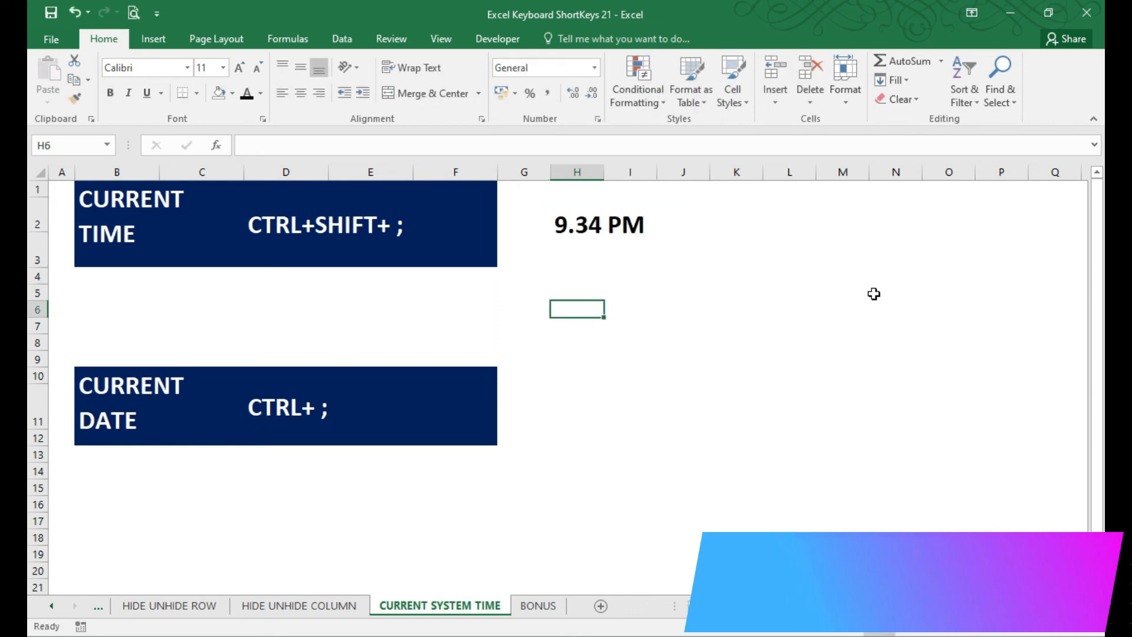
pyautogui.press('Down')
pyautogui.press('Down')
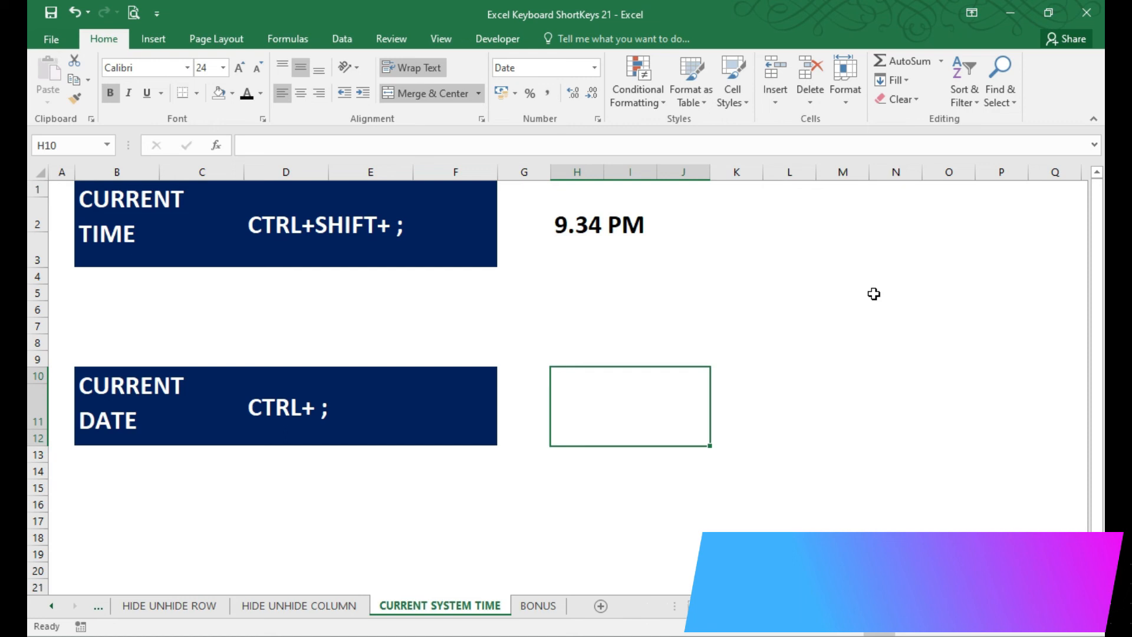
pyautogui.hotkey('ctrl', ';')
pyautogui.press('Return')
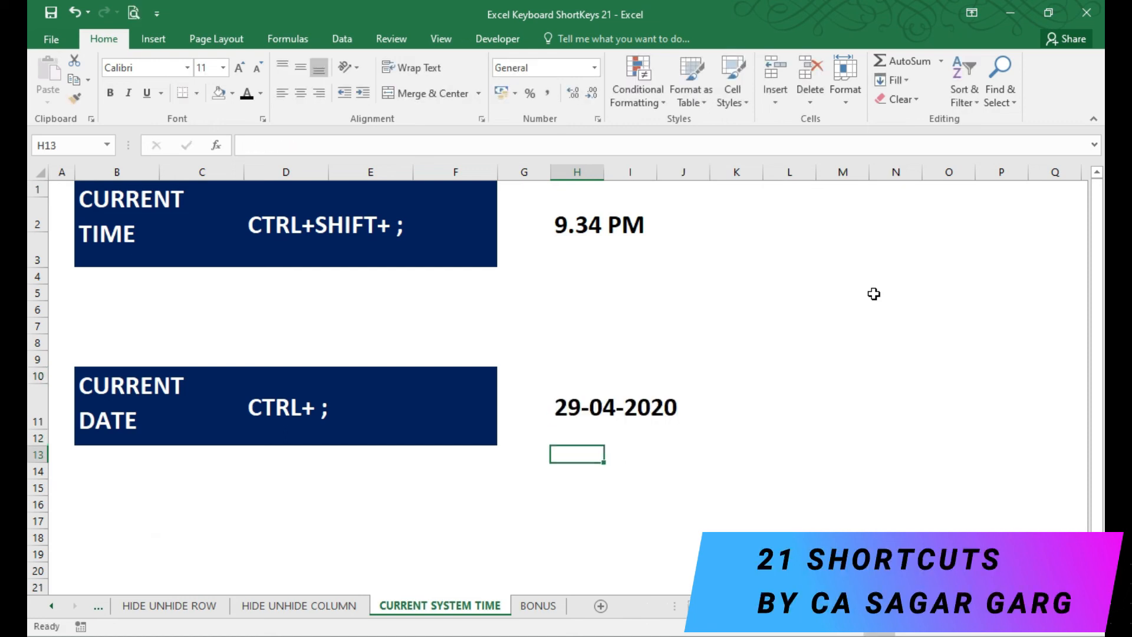
# Step: Go to the BONUS sheet and select its CREATE TABLE title block
pyautogui.hotkey('ctrl', 'pagedown')
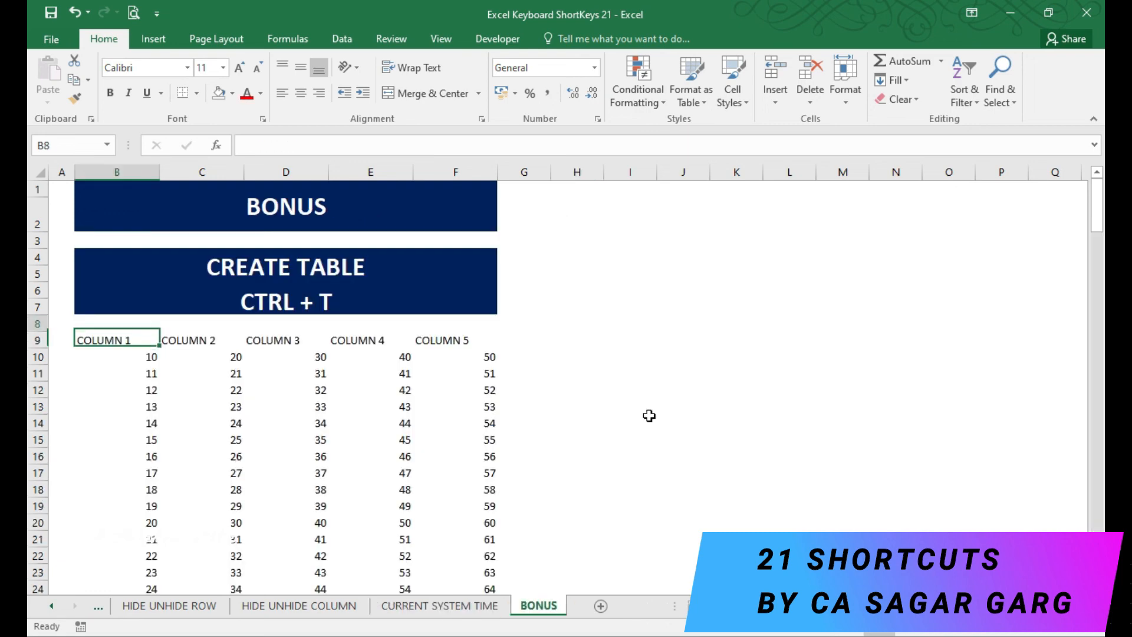
pyautogui.press('Up')
pyautogui.press('Up')
pyautogui.press('Up')
pyautogui.press('Up')
pyautogui.press('Down')
pyautogui.press('Down')
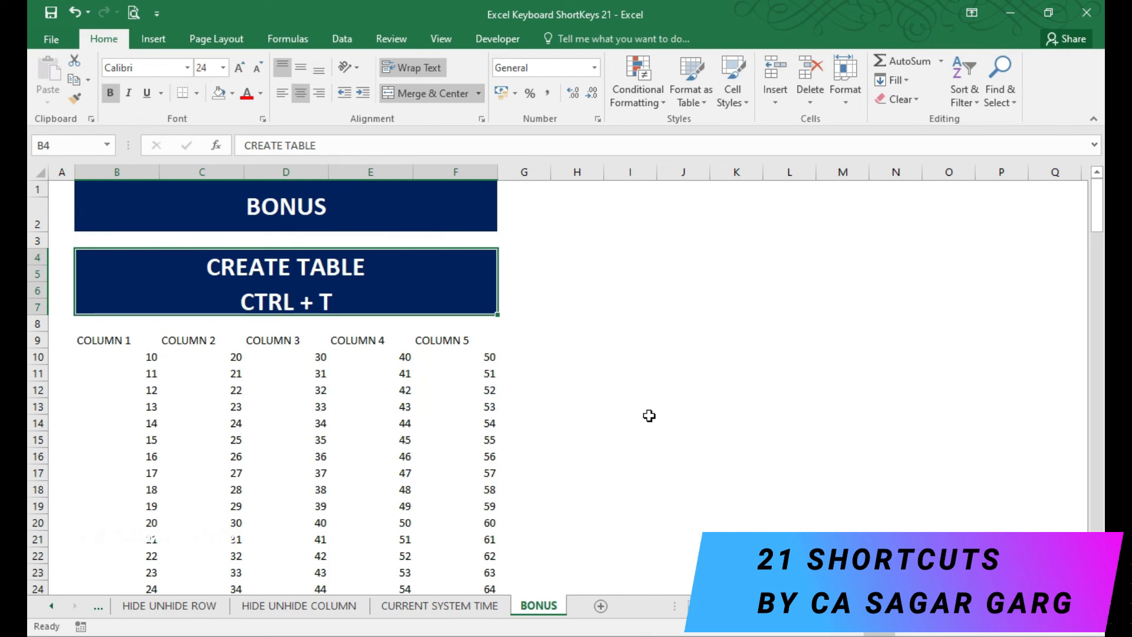
# Step: Examine the headers and first rows of the plain data range, finishing on the COLUMN 1 header in B9
pyautogui.press('Down')
pyautogui.press('Down')
pyautogui.press('Down')
pyautogui.press('Up')
pyautogui.press('Right')
pyautogui.press('Right')
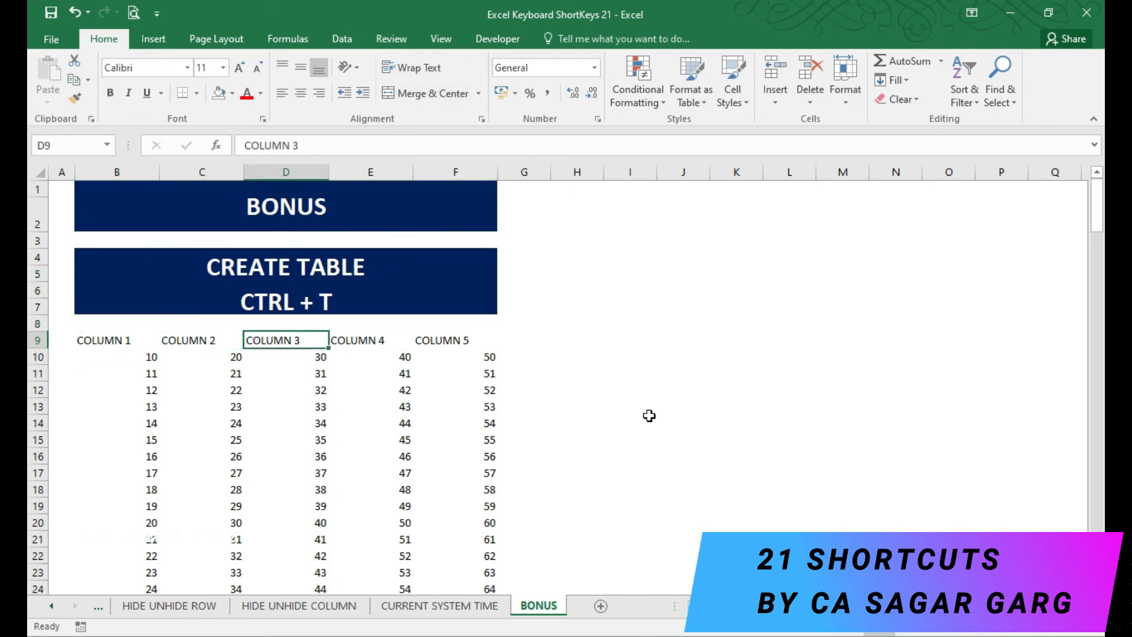
pyautogui.press('Left')
pyautogui.press('Left')
pyautogui.press('Down')
pyautogui.press('Down')
pyautogui.press('Down')
pyautogui.press('Down')
pyautogui.press('Up')
pyautogui.press('Up')
pyautogui.press('Up')
pyautogui.press('Up')
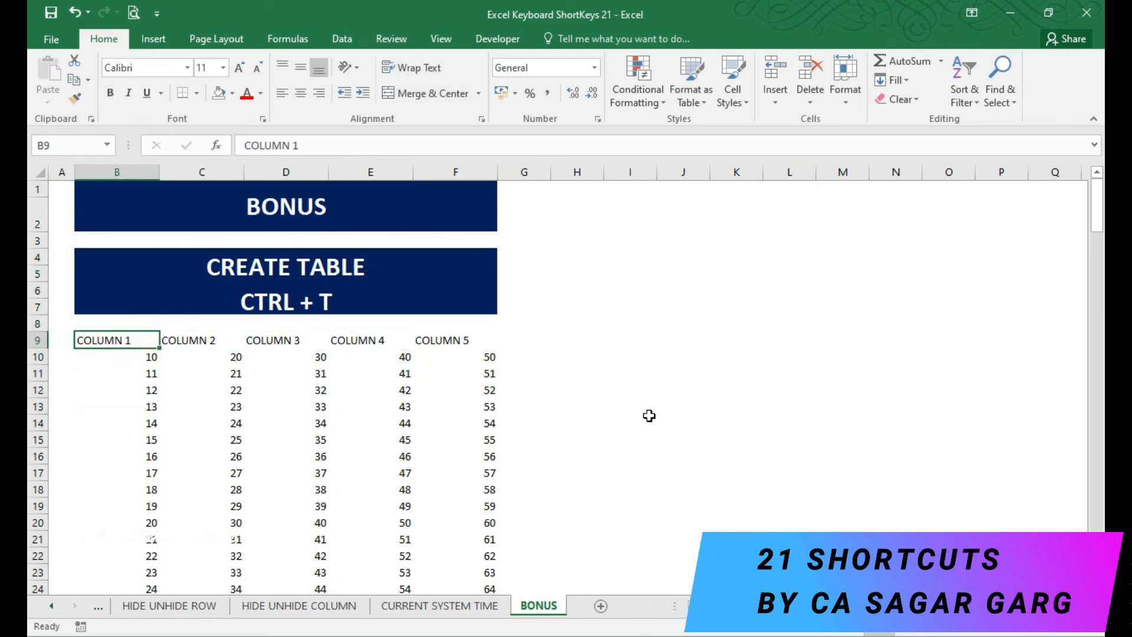
# Step: Select the whole data range B9:F29 and create a table from it with the My table has headers option on
pyautogui.hotkey('ctrl', 'shift', 'Right')
pyautogui.hotkey('ctrl', 'shift', 'Down')
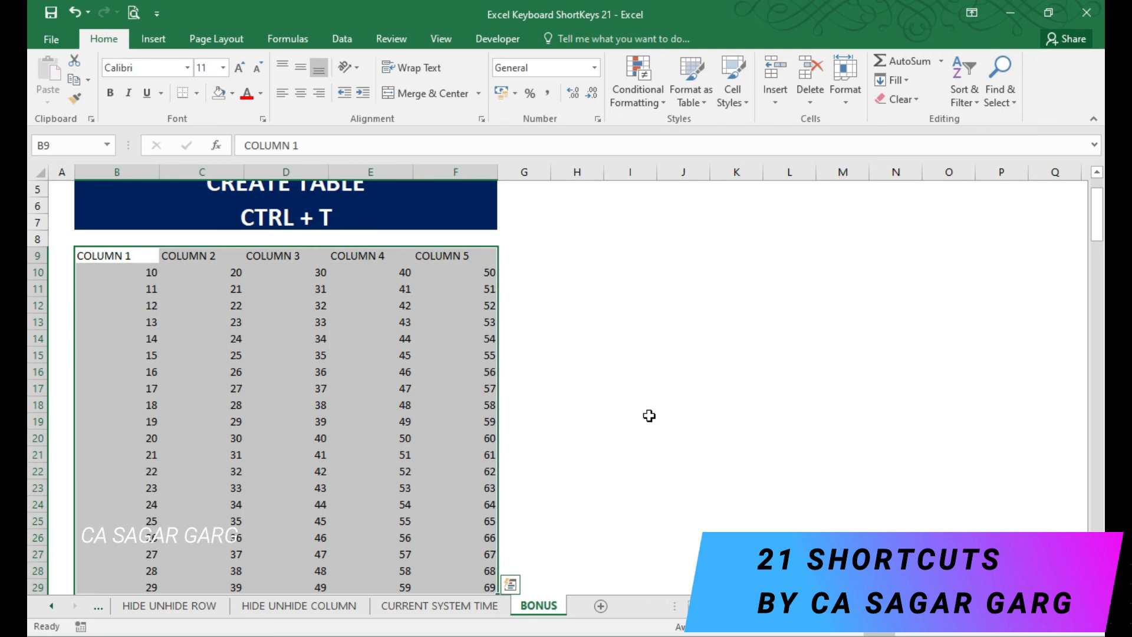
pyautogui.hotkey('ctrl', 't')
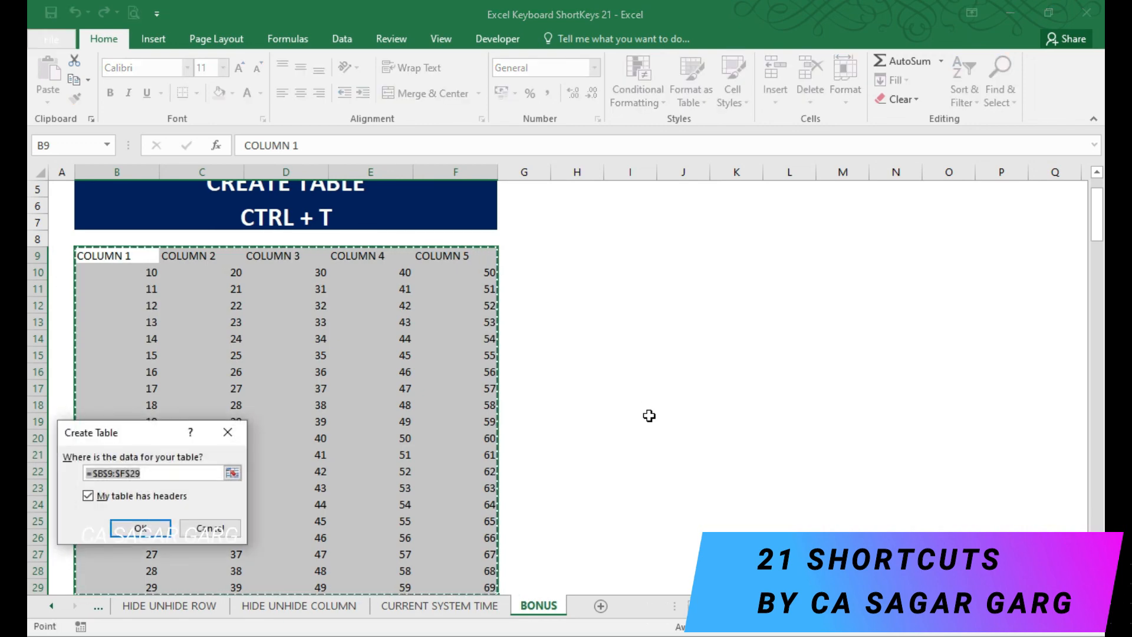
pyautogui.moveTo(151, 436); pyautogui.dragTo(636, 269)
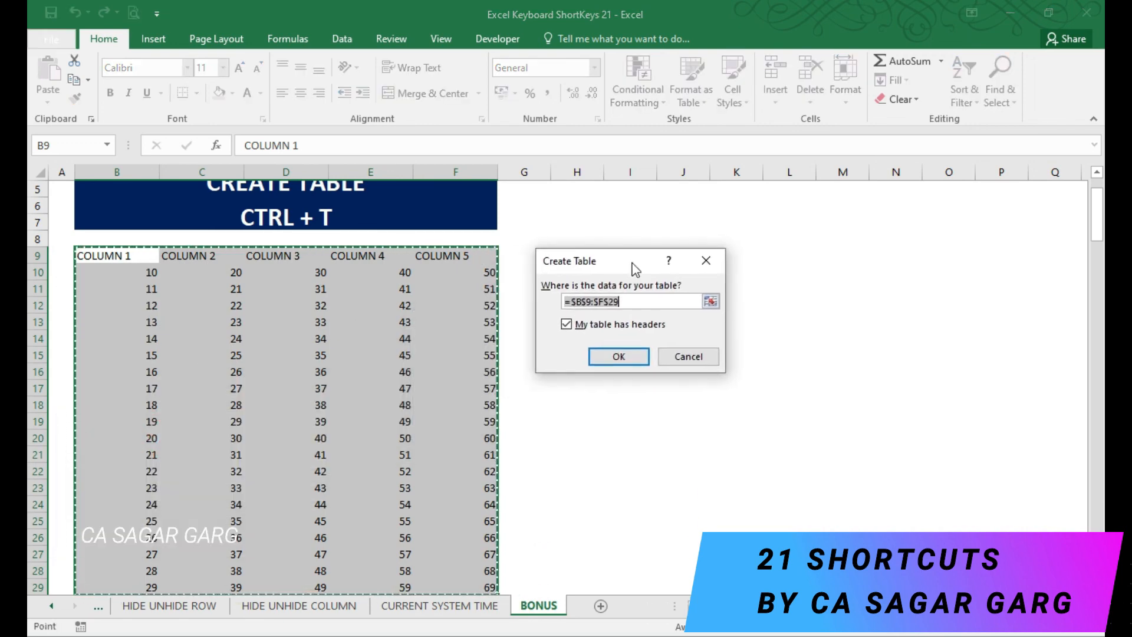
pyautogui.press('Return')
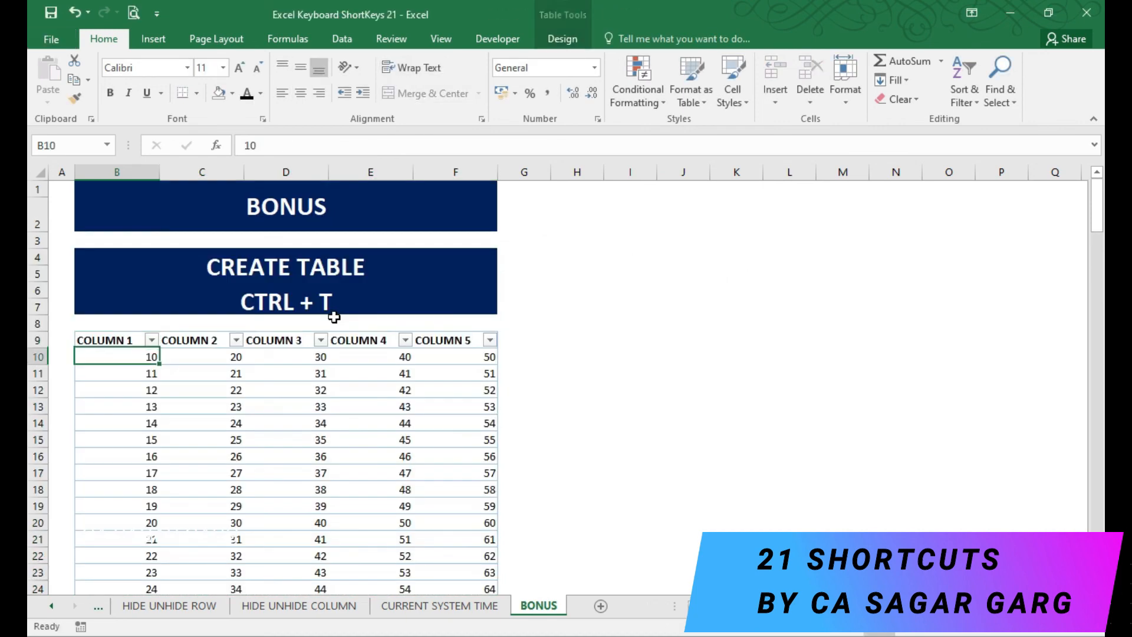
# Step: Examine the new table's headers and first rows, including COLUMN 1's filter list, finishing on the COLUMN 5 header
pyautogui.press('Up')
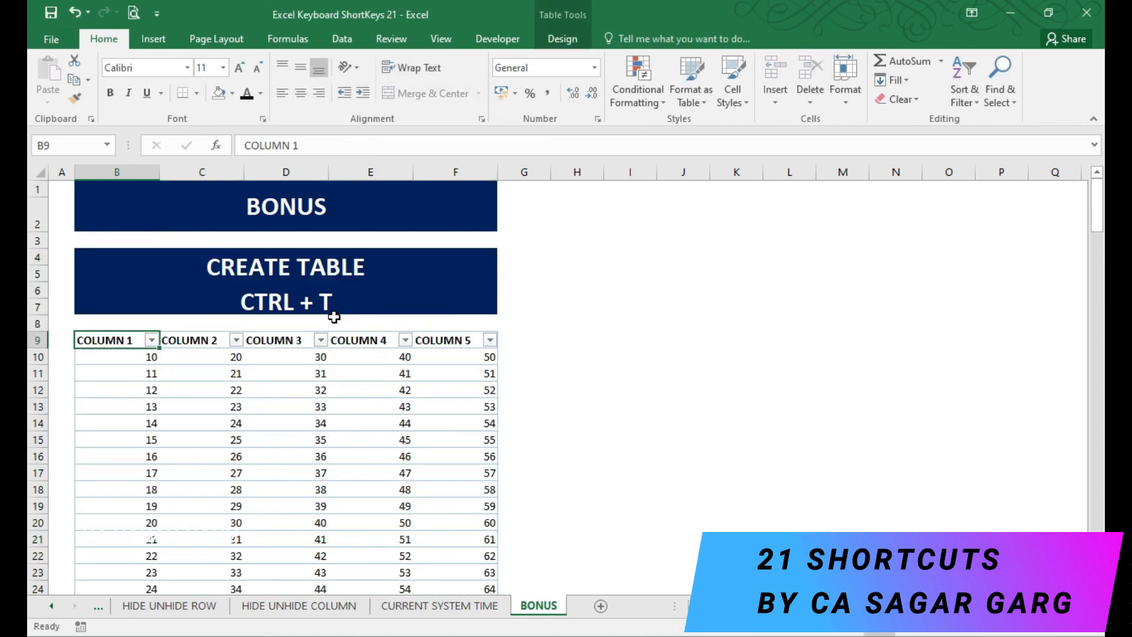
pyautogui.press('Right')
pyautogui.press('Right')
pyautogui.press('Right')
pyautogui.press('Left')
pyautogui.press('Left')
pyautogui.press('Left')
pyautogui.hotkey('alt', 'Down')
pyautogui.press('Escape')
pyautogui.press('Right')
pyautogui.press('Right')
pyautogui.press('Right')
pyautogui.press('Down')
pyautogui.press('Down')
pyautogui.press('Down')
pyautogui.press('Up')
pyautogui.press('Up')
pyautogui.press('Right')
pyautogui.press('Up')
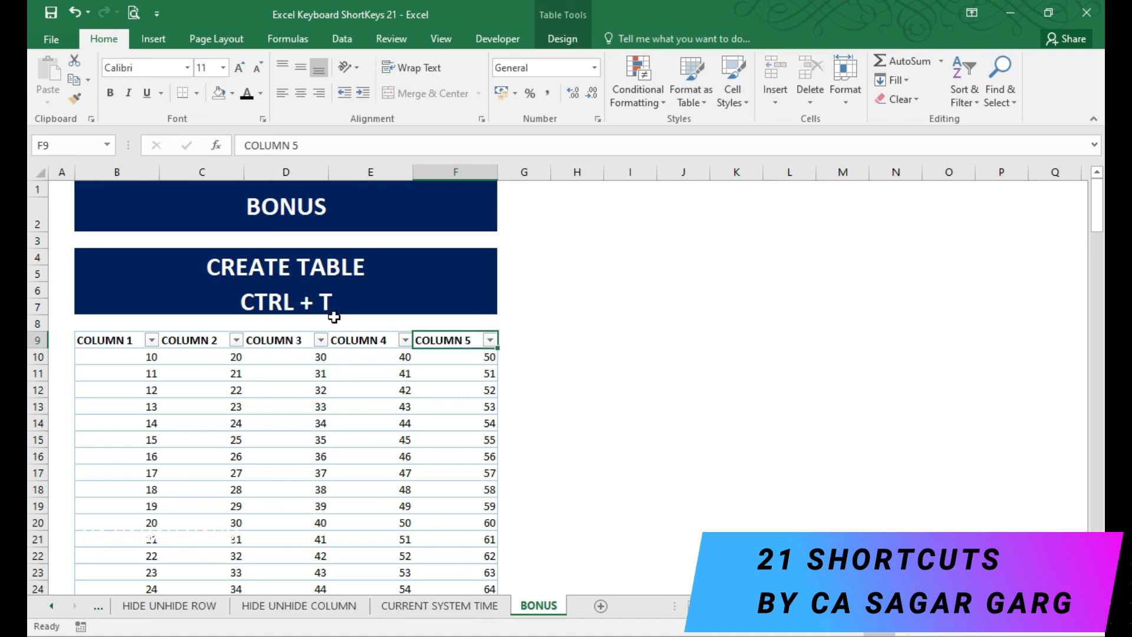